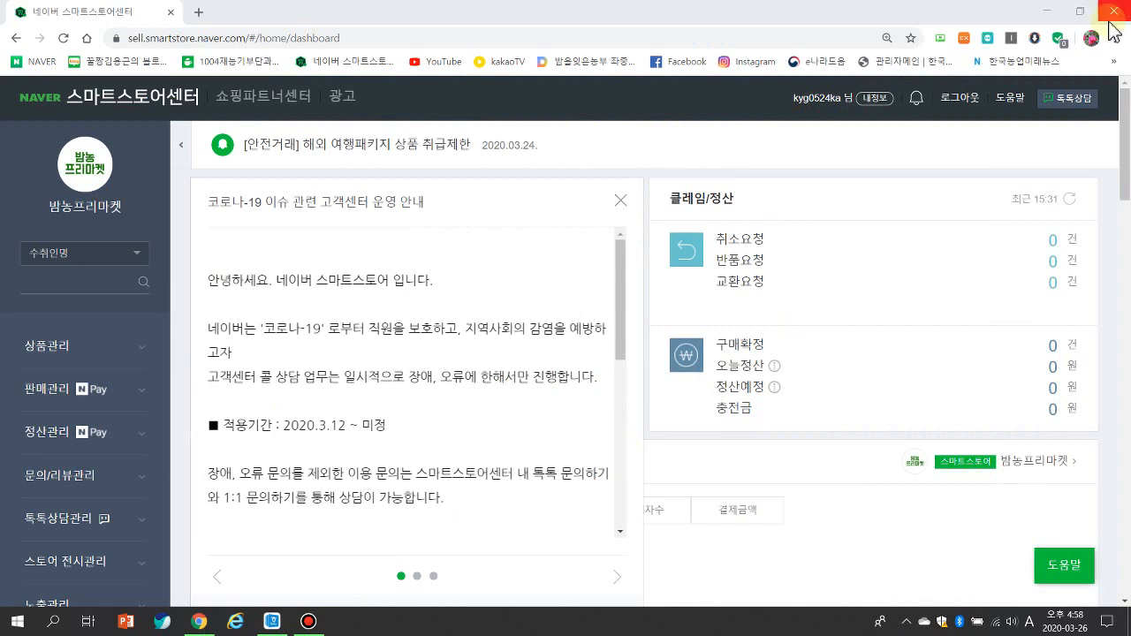
# - Open the 유기농잡곡 folder on the desktop and look through its product photos and files
pyautogui.click(1046, 11)
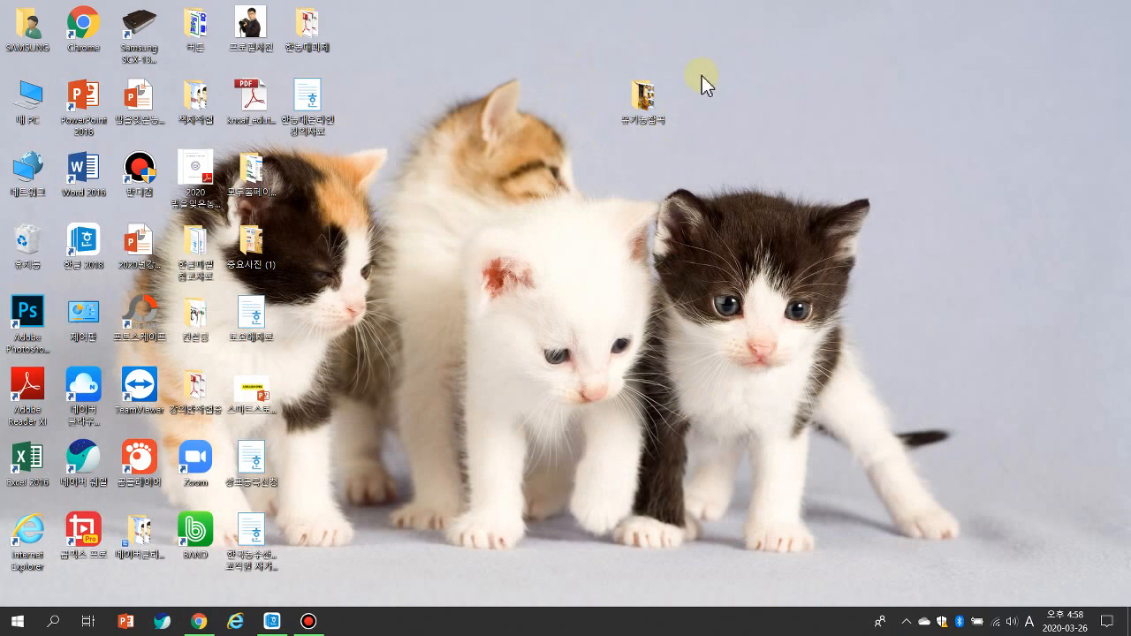
pyautogui.doubleClick(646, 110)
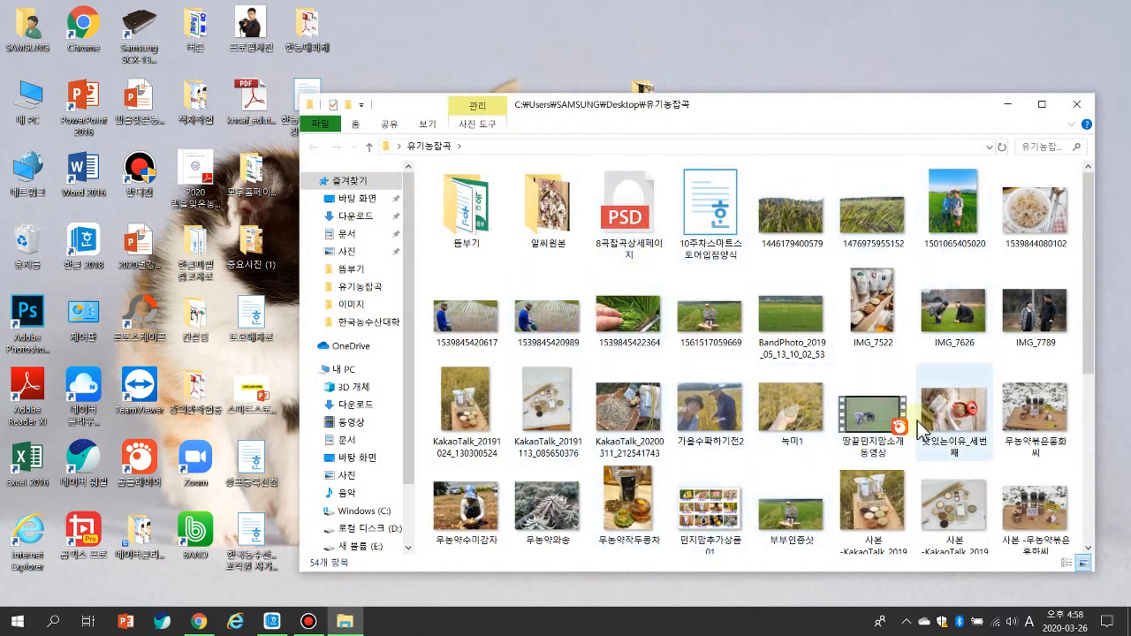
pyautogui.scroll(-2, 835, 407)
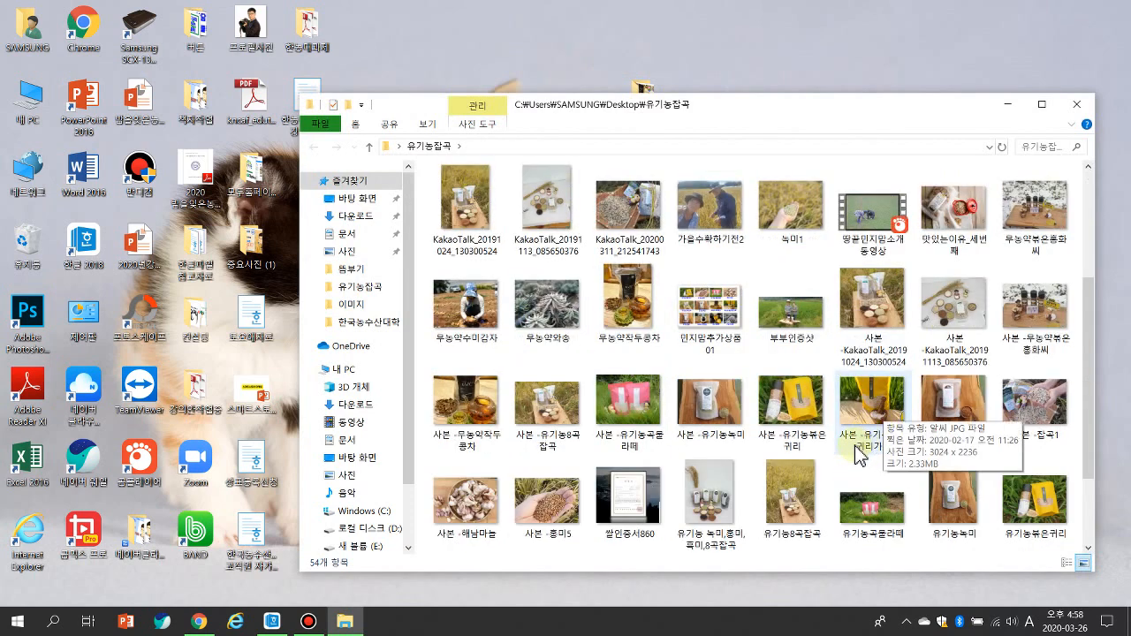
pyautogui.scroll(2, 856, 452)
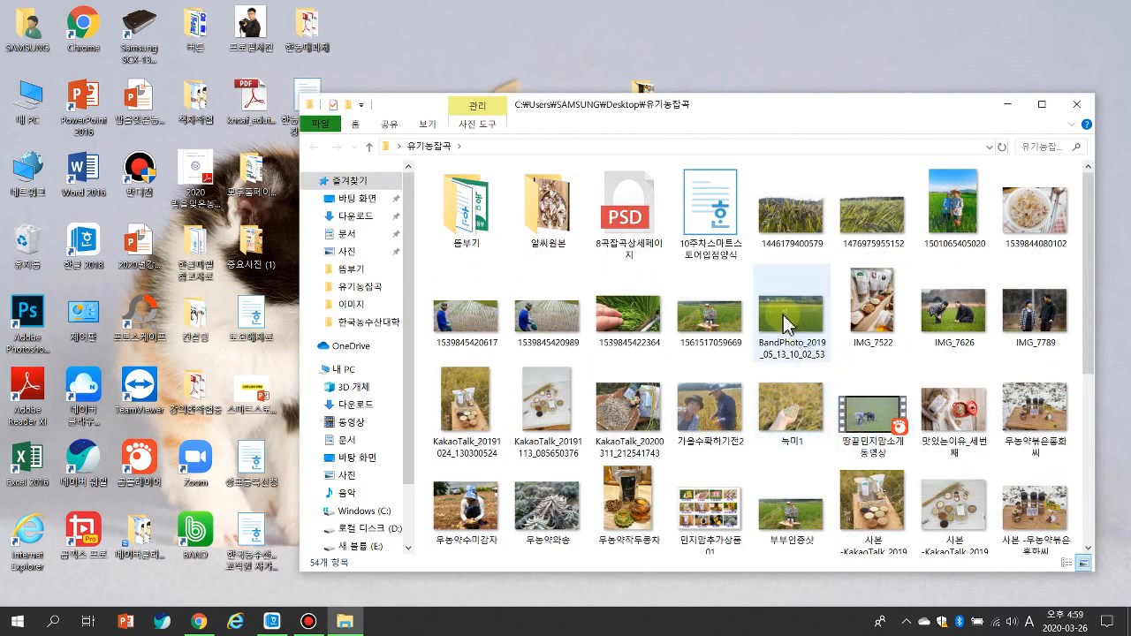
pyautogui.scroll(-3, 672, 292)
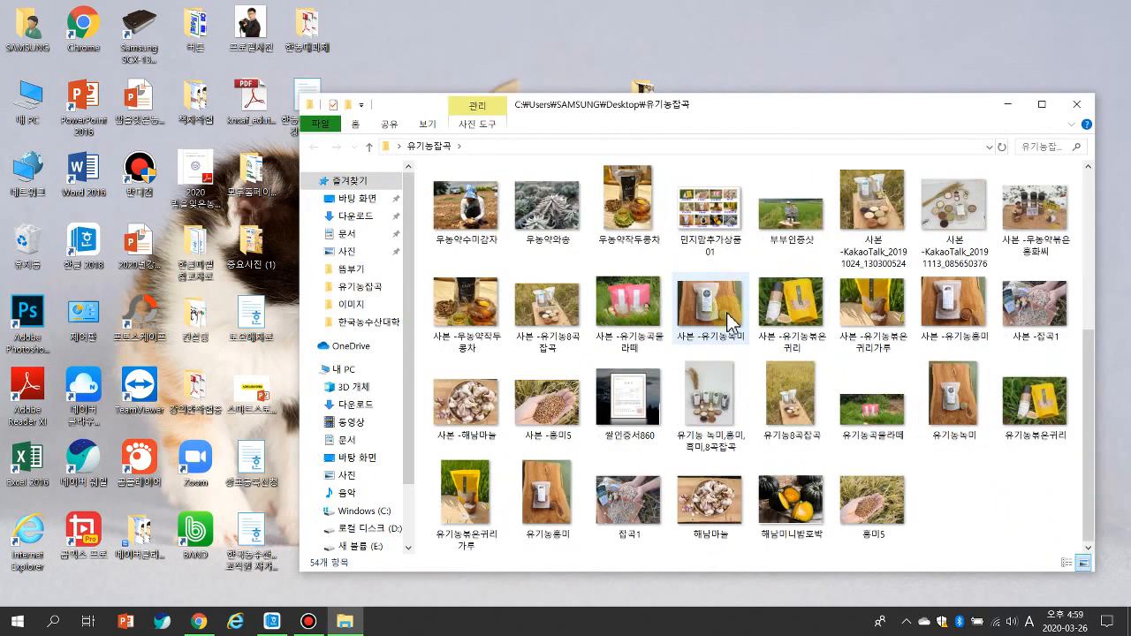
pyautogui.scroll(3, 719, 378)
# - Open the 뜸부기 subfolder and bring up the 스마트스토어 상품입점 민지맘잡곡.hwp document without reverting it to the saved version
pyautogui.doubleClick(459, 205)
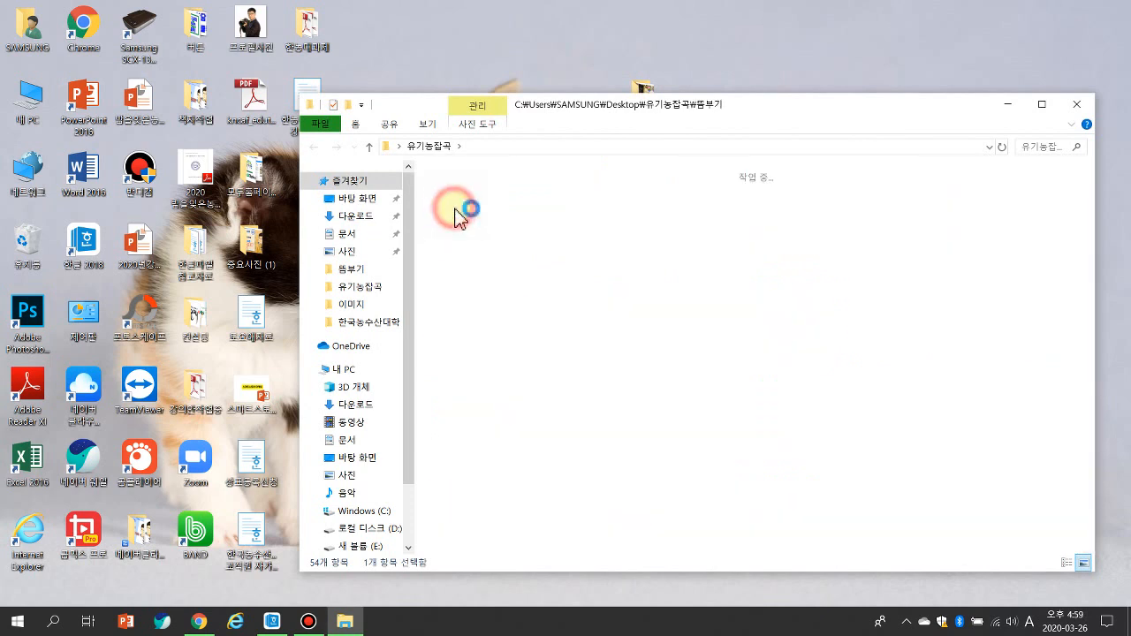
pyautogui.doubleClick(716, 310)
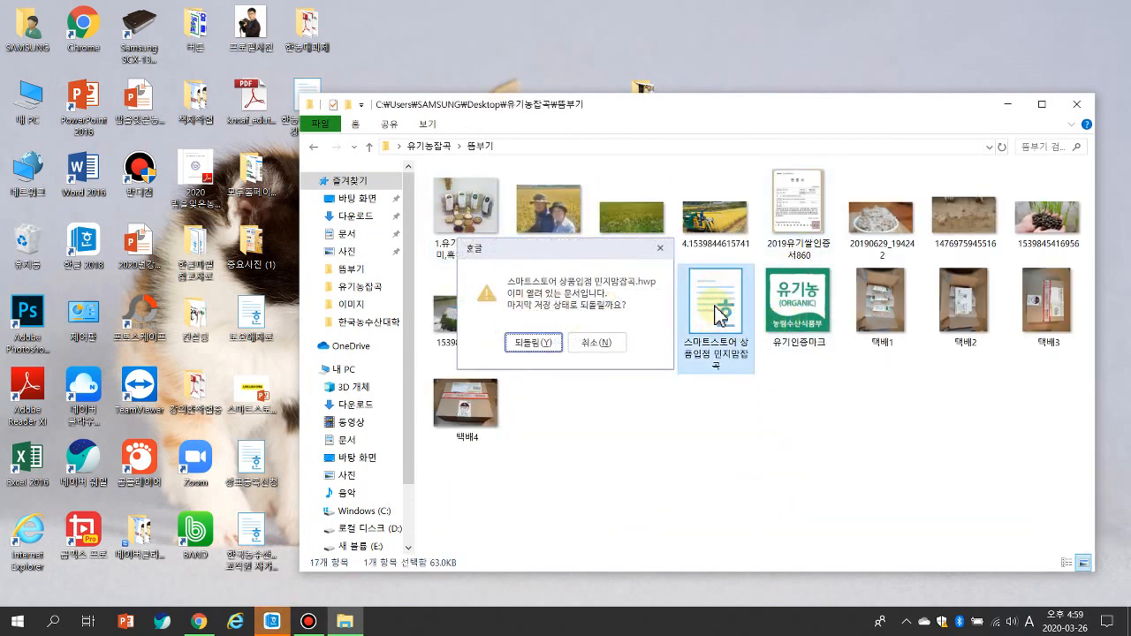
pyautogui.click(588, 349)
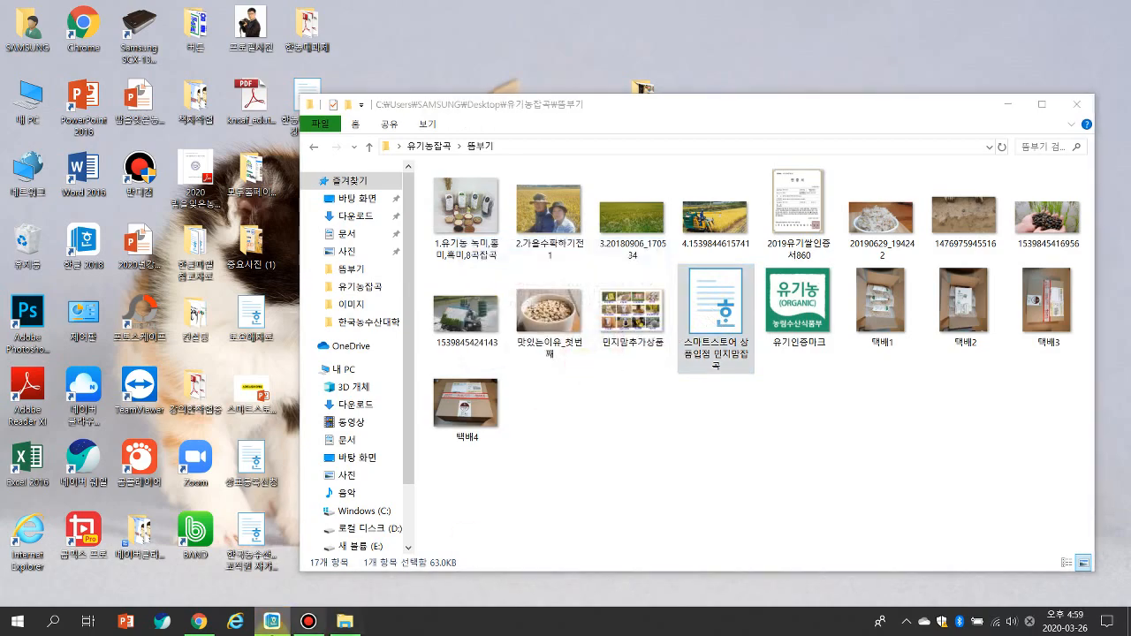
pyautogui.click(271, 623)
# - Review the listing form's category, product name, selling price, tax, stock and option table
pyautogui.scroll(10, 364, 318)
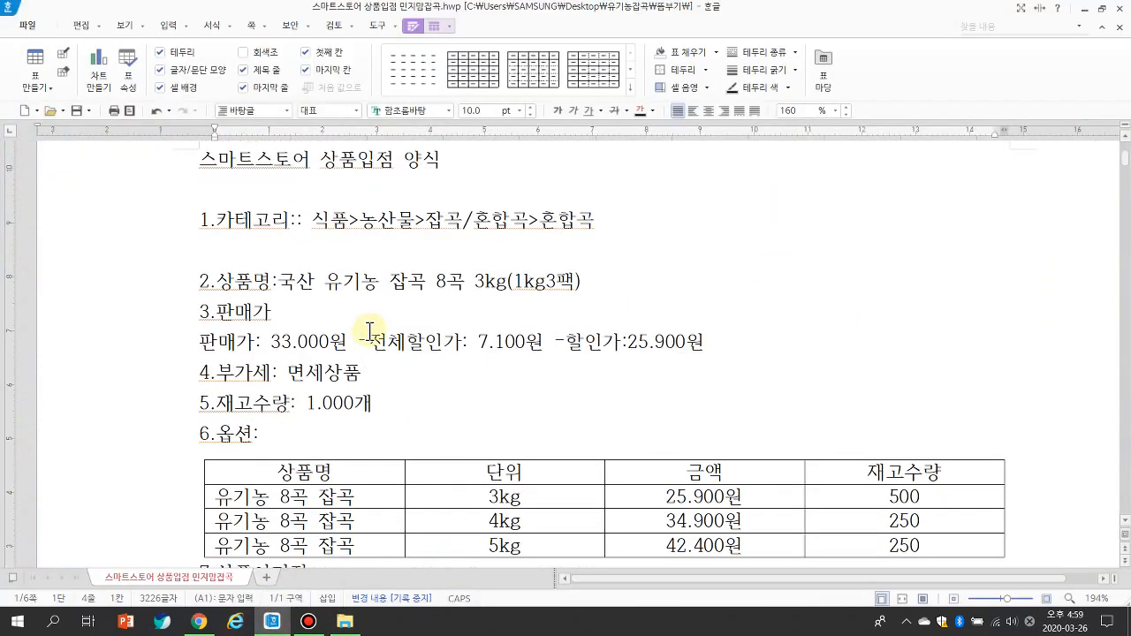
pyautogui.scroll(3, 369, 332)
pyautogui.scroll(-12, 405, 318)
pyautogui.scroll(12, 401, 320)
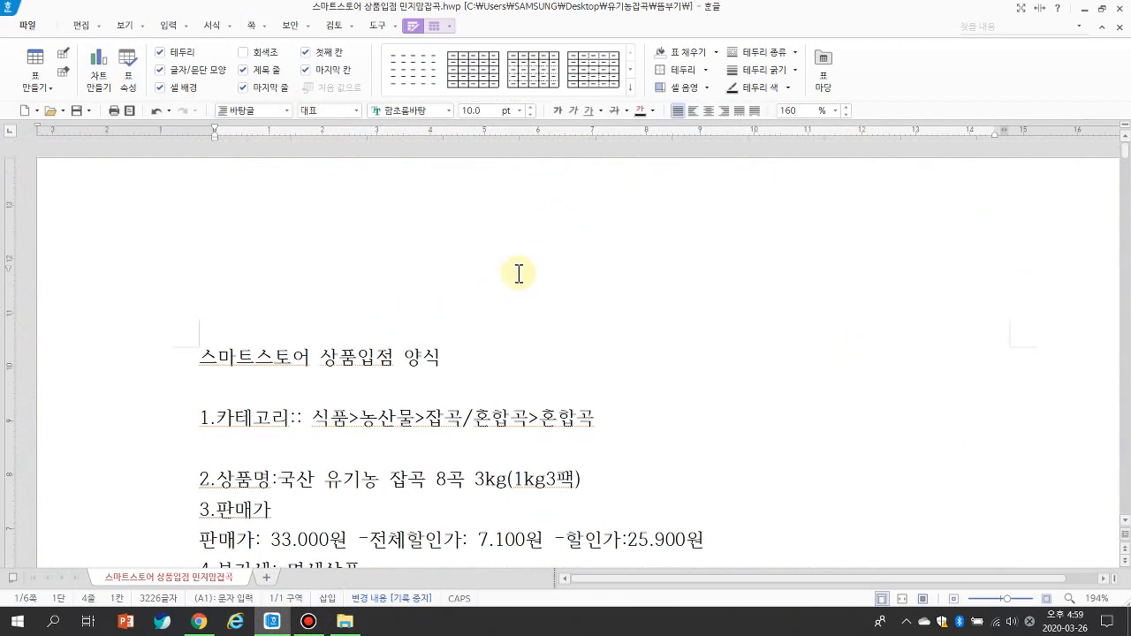
pyautogui.scroll(-3, 549, 304)
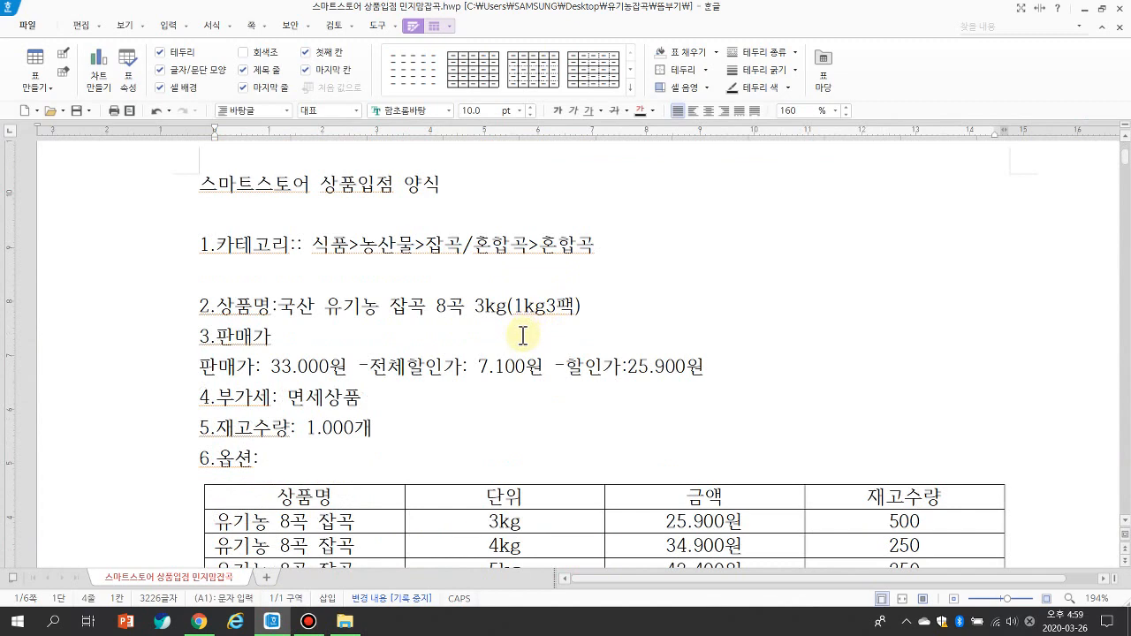
pyautogui.scroll(-2, 523, 336)
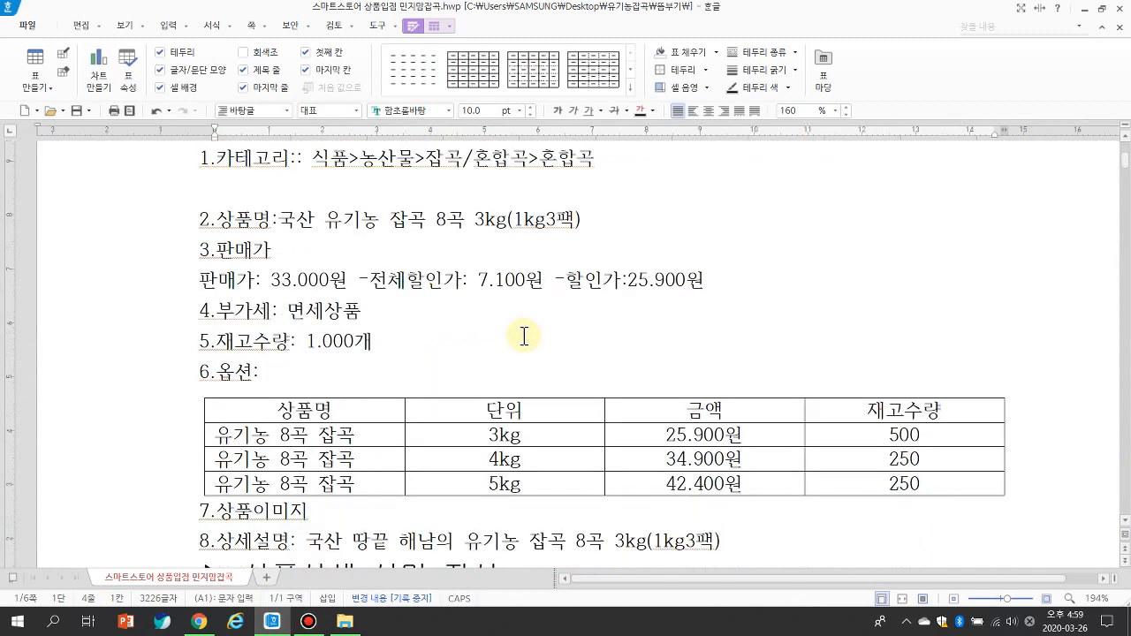
# - Switch back to the Smart Store Center in Chrome and open the 상품 등록 page under 상품관리
pyautogui.click(1085, 13)
pyautogui.click(200, 623)
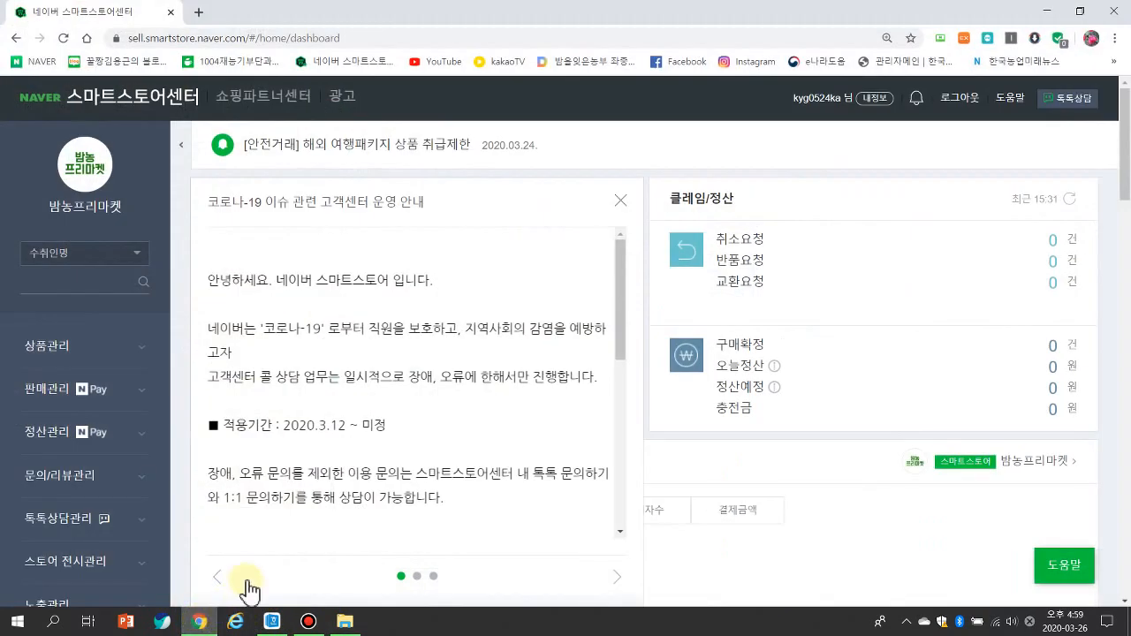
pyautogui.moveTo(308, 621)
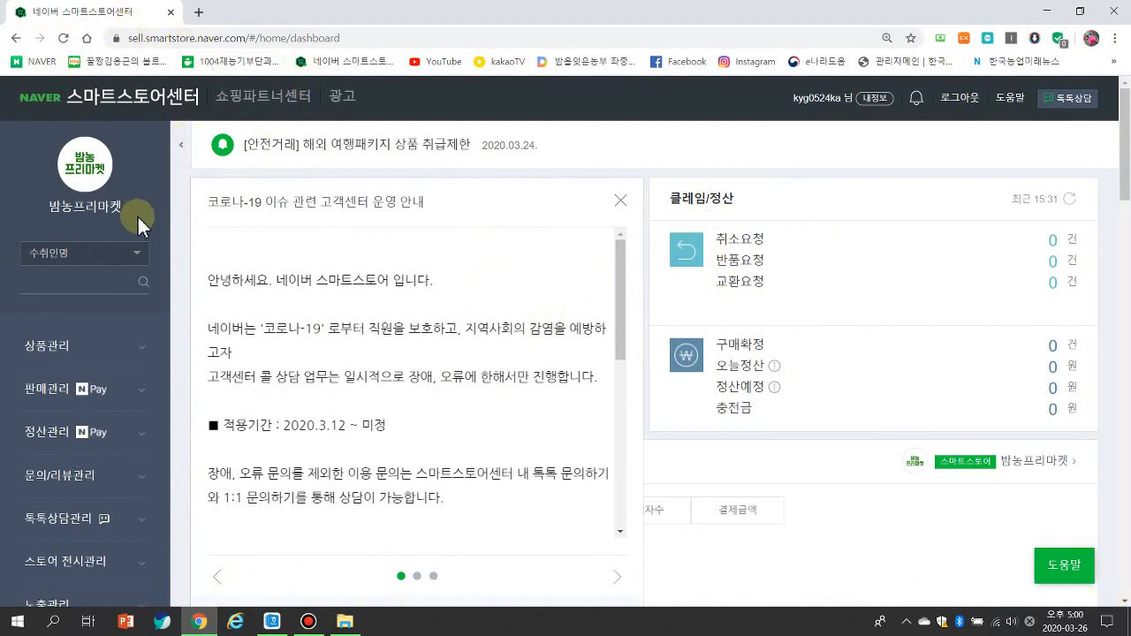
pyautogui.click(49, 348)
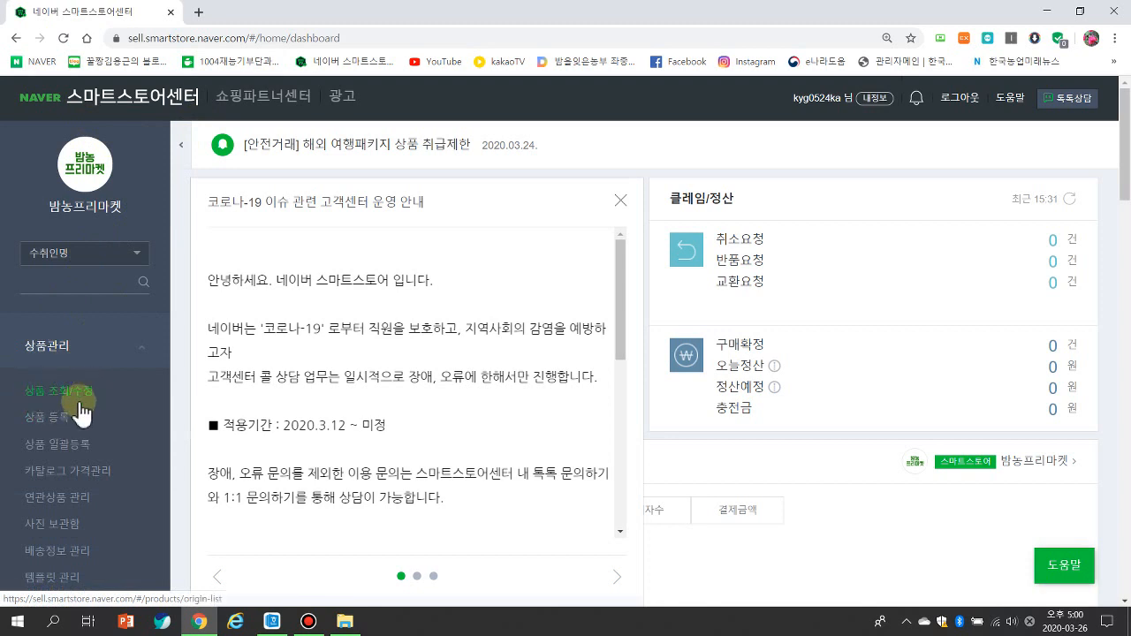
pyautogui.click(69, 396)
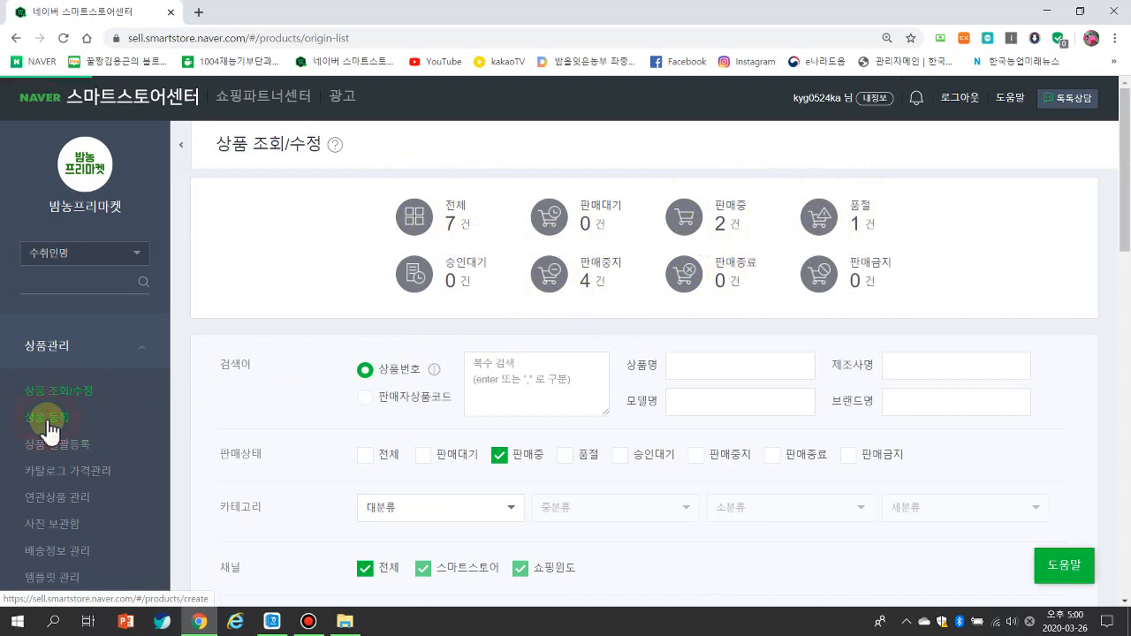
pyautogui.click(47, 419)
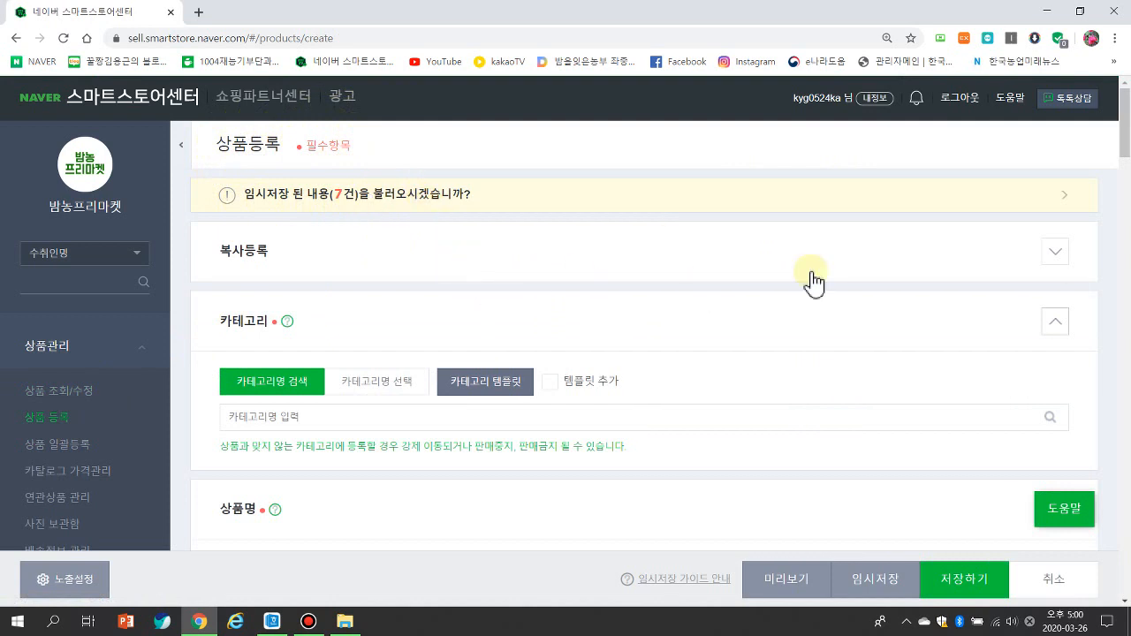
# - Look at the recently registered products offered for 복사등록, and collapse that section without choosing one
pyautogui.click(1063, 253)
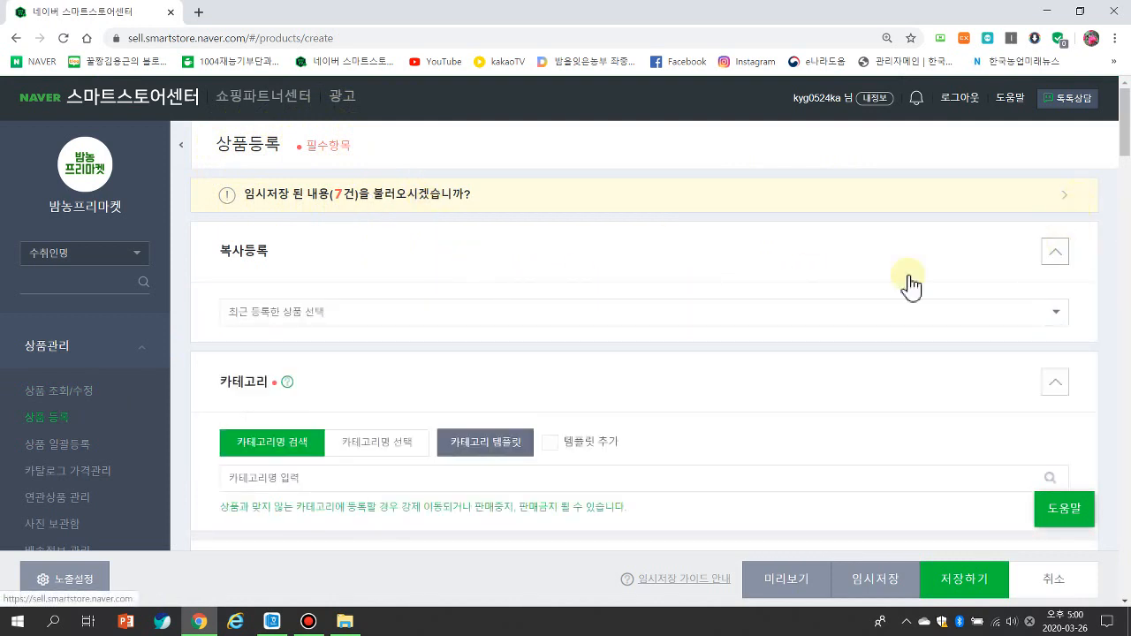
pyautogui.click(648, 319)
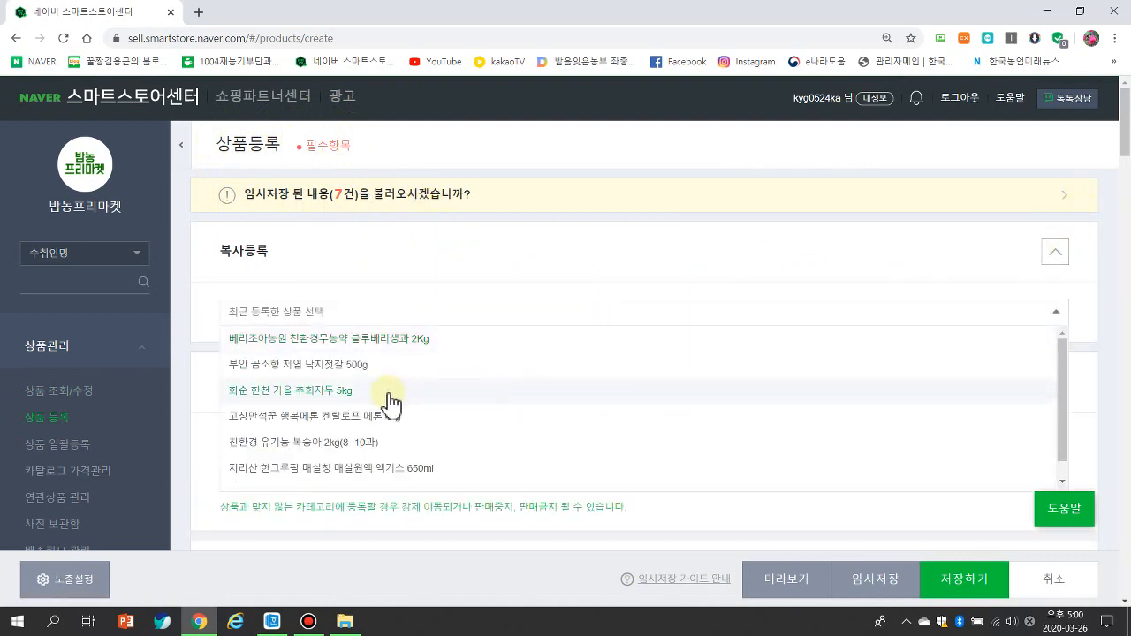
pyautogui.click(944, 254)
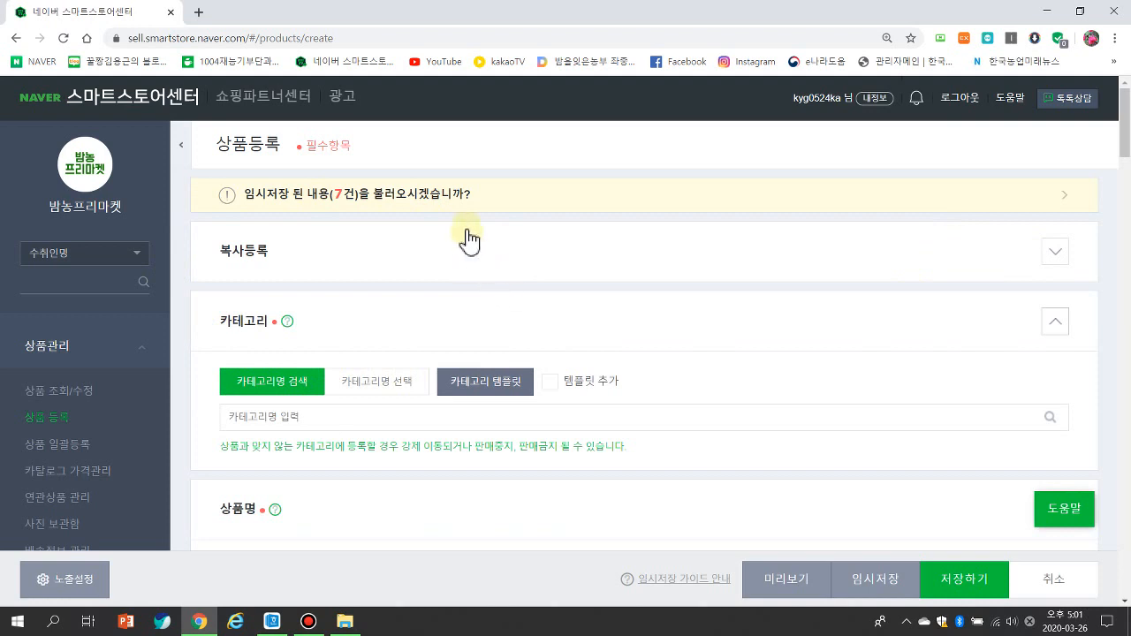
pyautogui.scroll(-1, 466, 274)
pyautogui.scroll(-1, 465, 274)
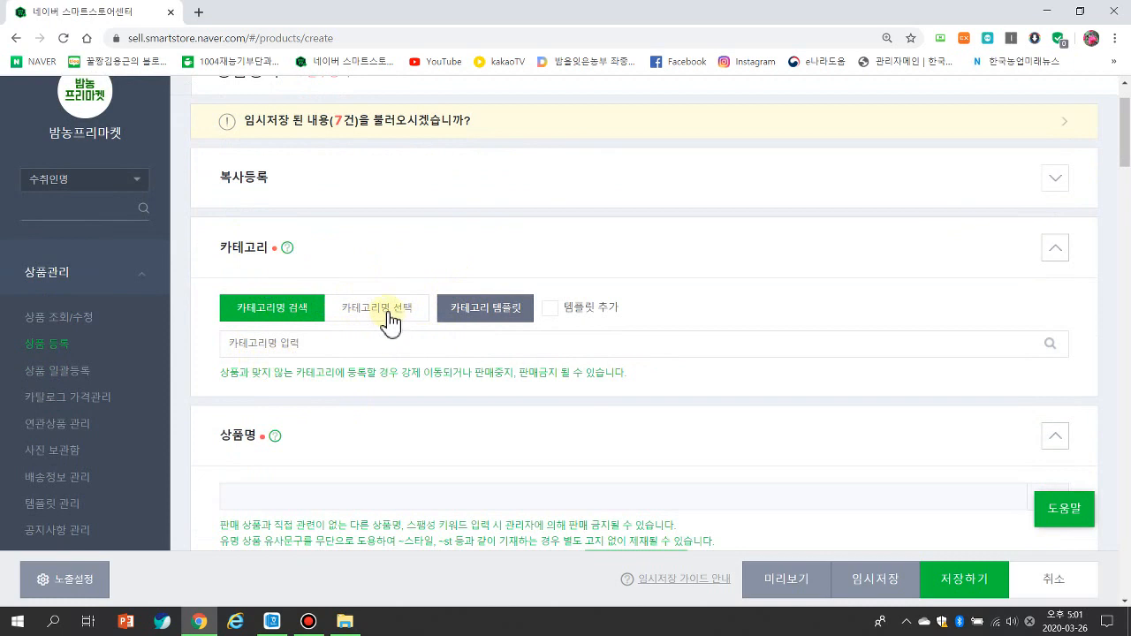
# - Open Naver in a new browser tab and search for 잡곡
pyautogui.click(195, 13)
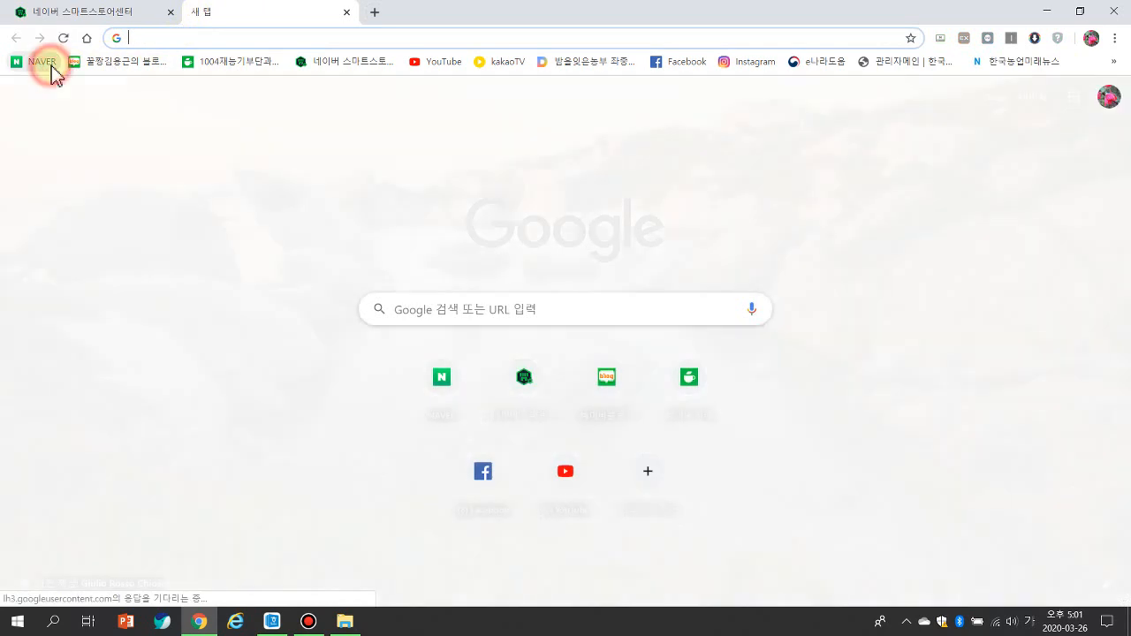
pyautogui.click(51, 66)
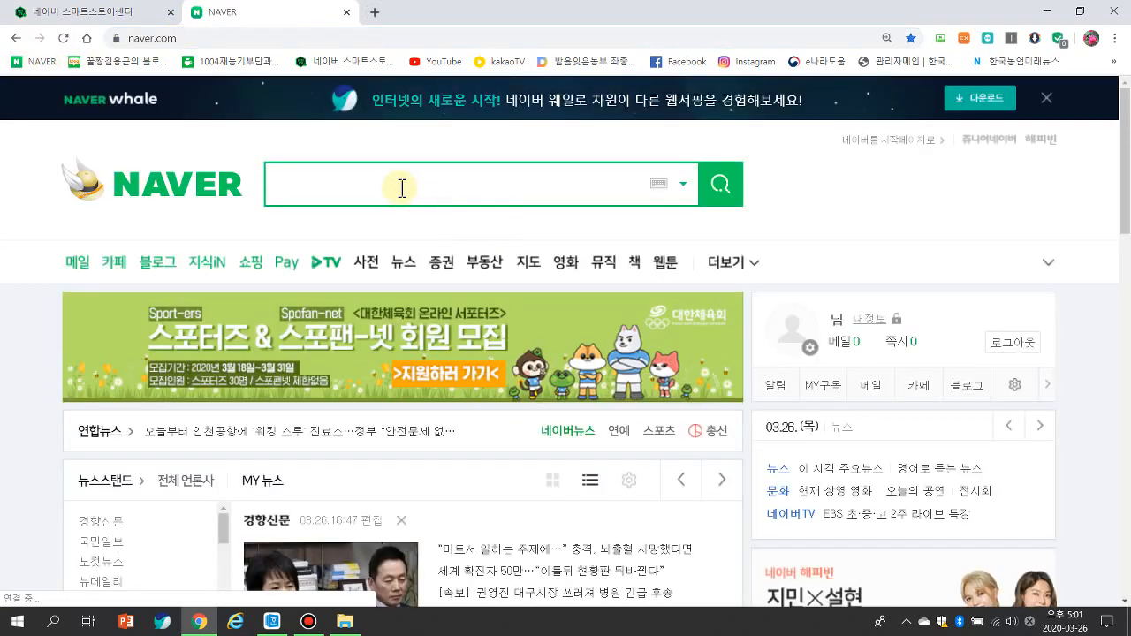
pyautogui.click(402, 188)
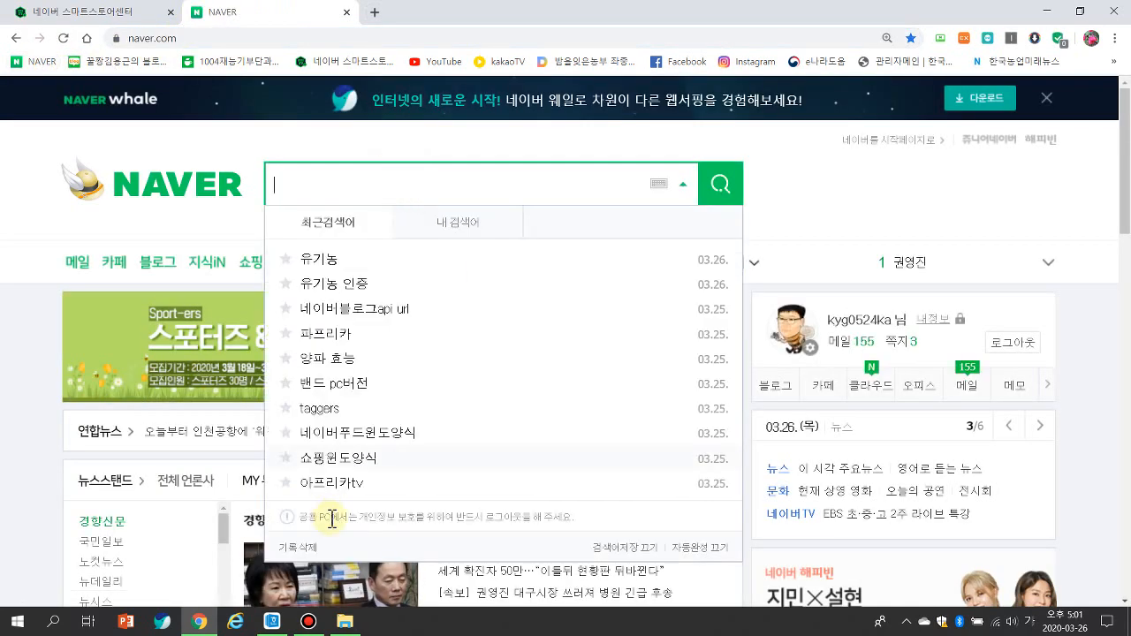
pyautogui.write('WKQRHR')
pyautogui.press('BackSpace')
pyautogui.press('BackSpace')
pyautogui.press('BackSpace')
pyautogui.press('BackSpace')
pyautogui.press('BackSpace')
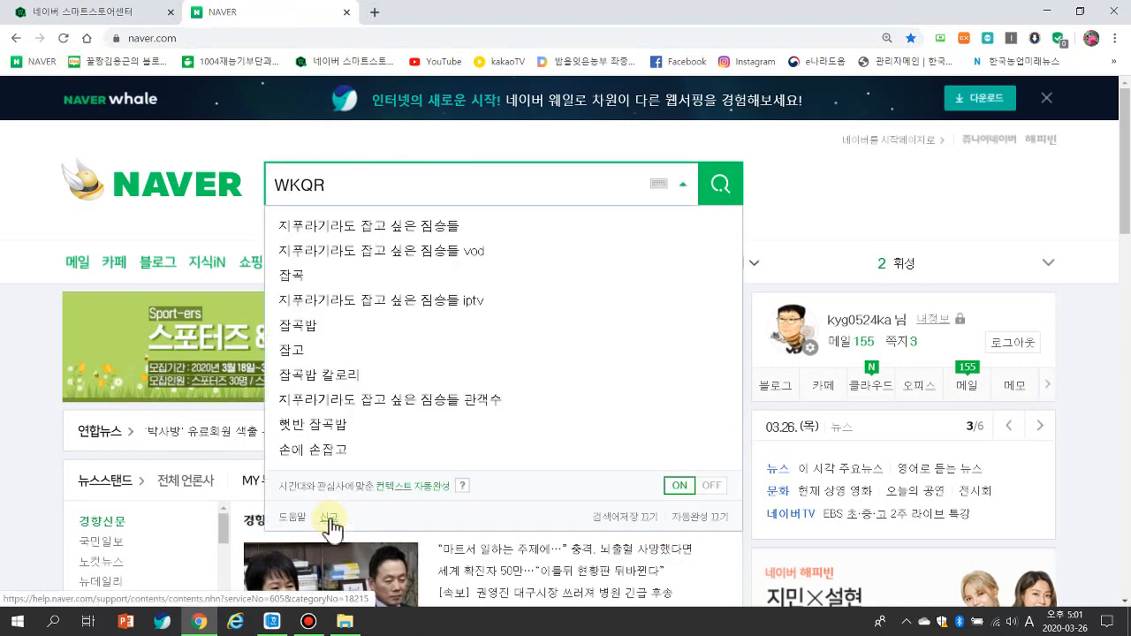
pyautogui.press('BackSpace')
pyautogui.write('잡곡')
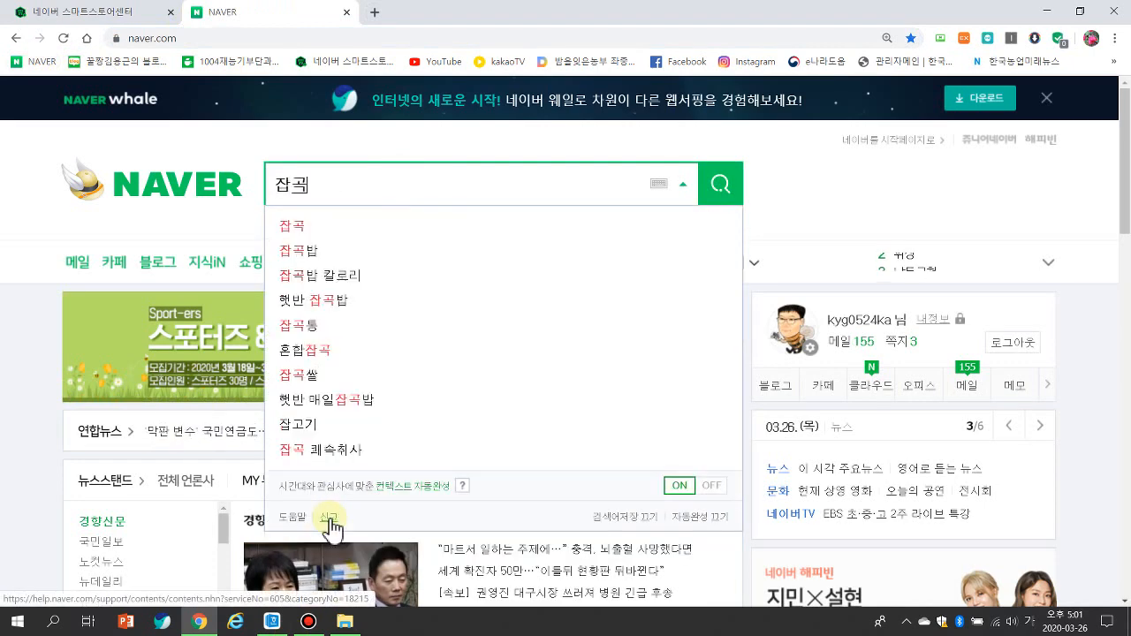
pyautogui.click(281, 229)
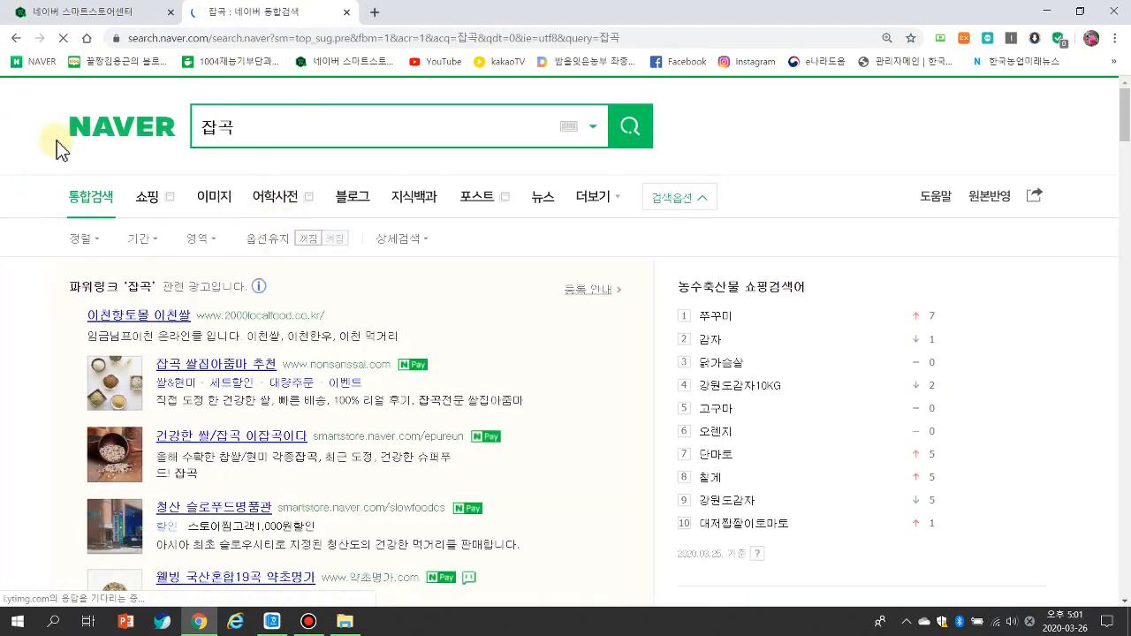
# - Open the Naver Shopping results for 잡곡 and examine the category path used by the listed products
pyautogui.click(155, 200)
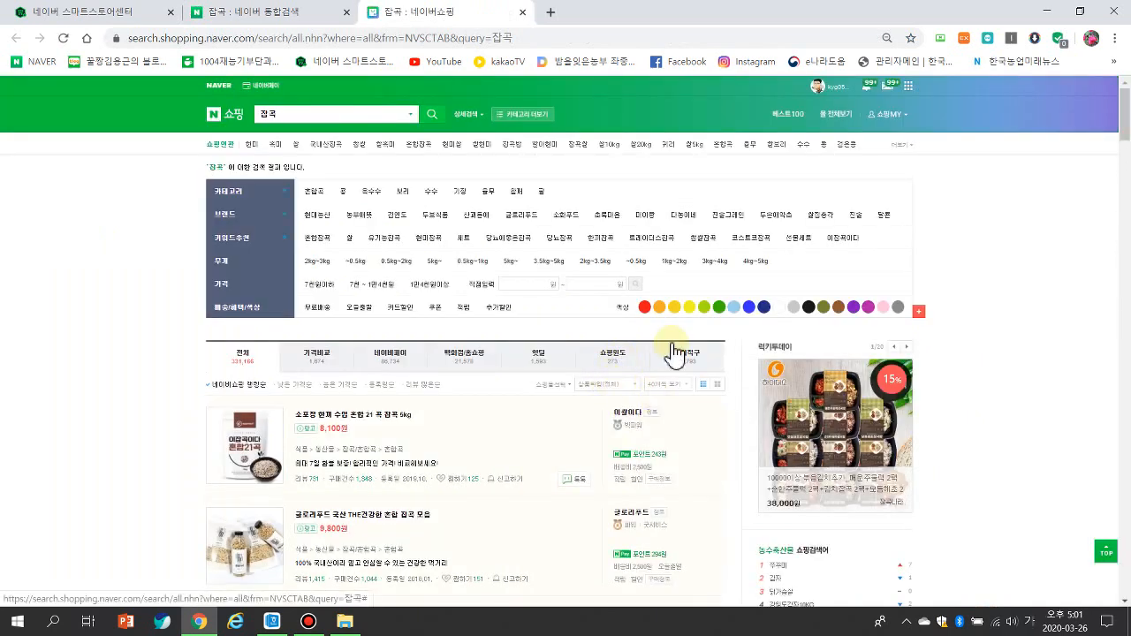
pyautogui.scroll(1, 673, 344)
pyautogui.scroll(-3, 712, 288)
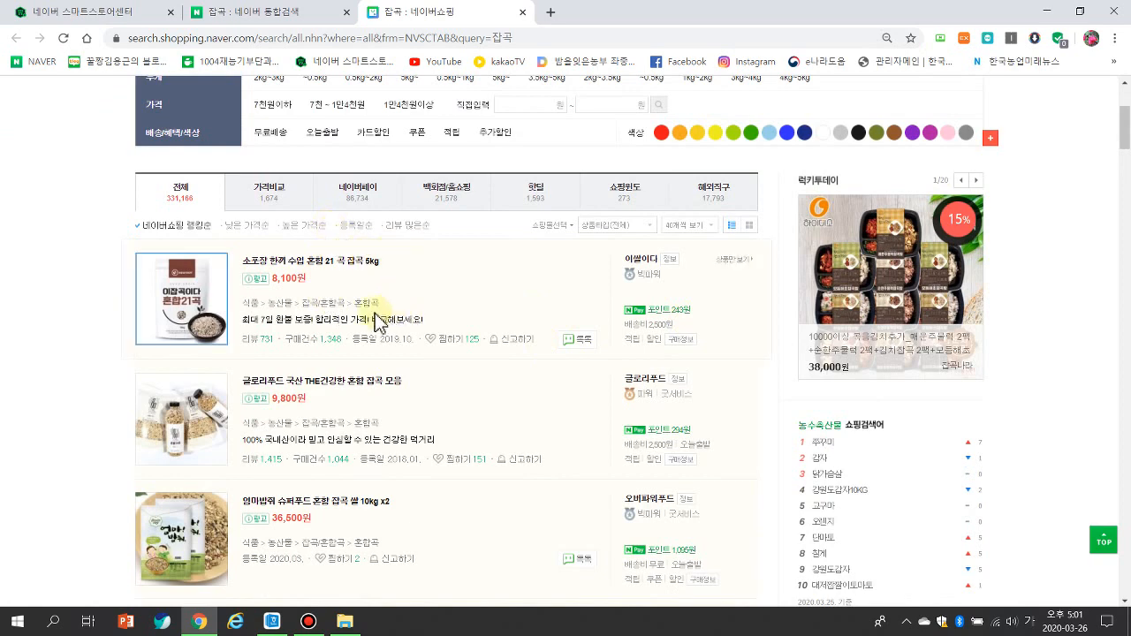
pyautogui.scroll(-2, 378, 466)
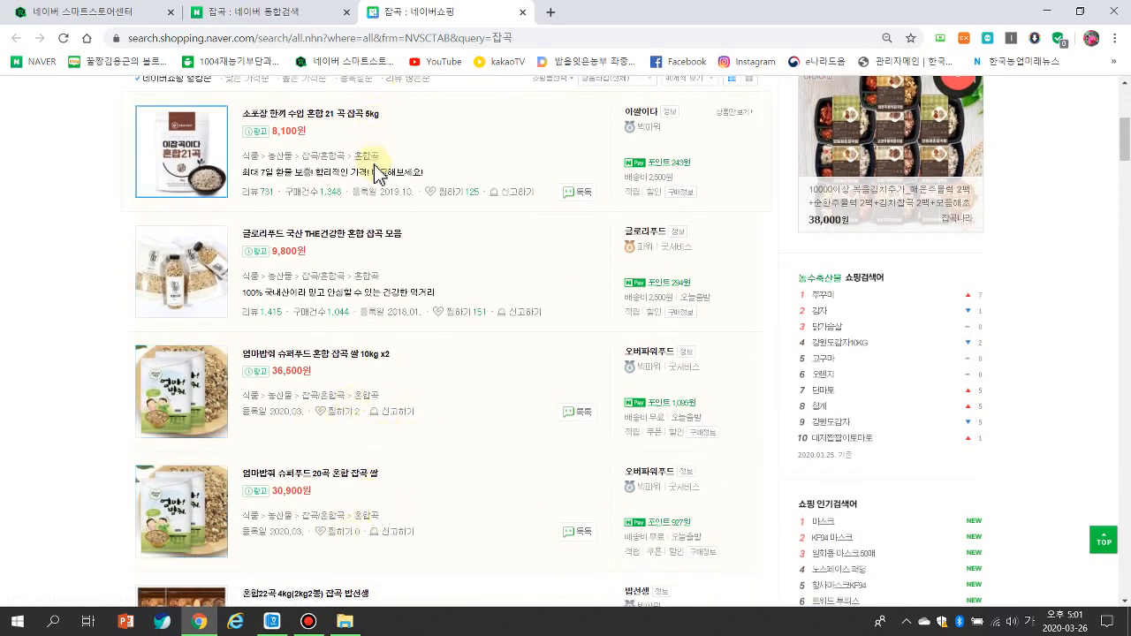
pyautogui.hotkey('ctrl', '+')
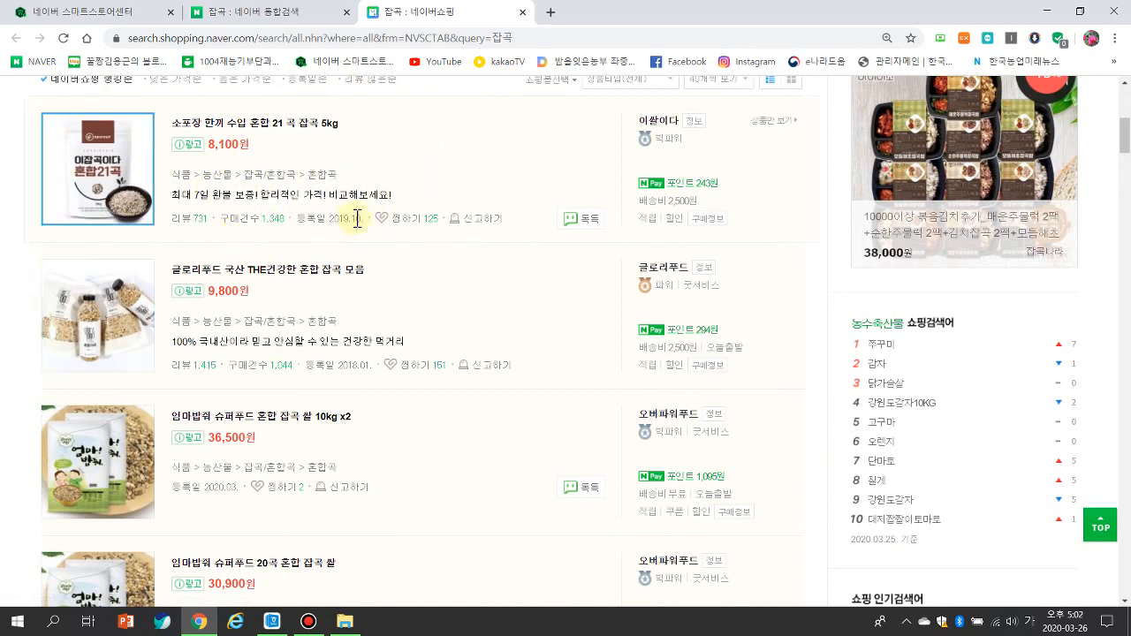
pyautogui.scroll(3, 358, 234)
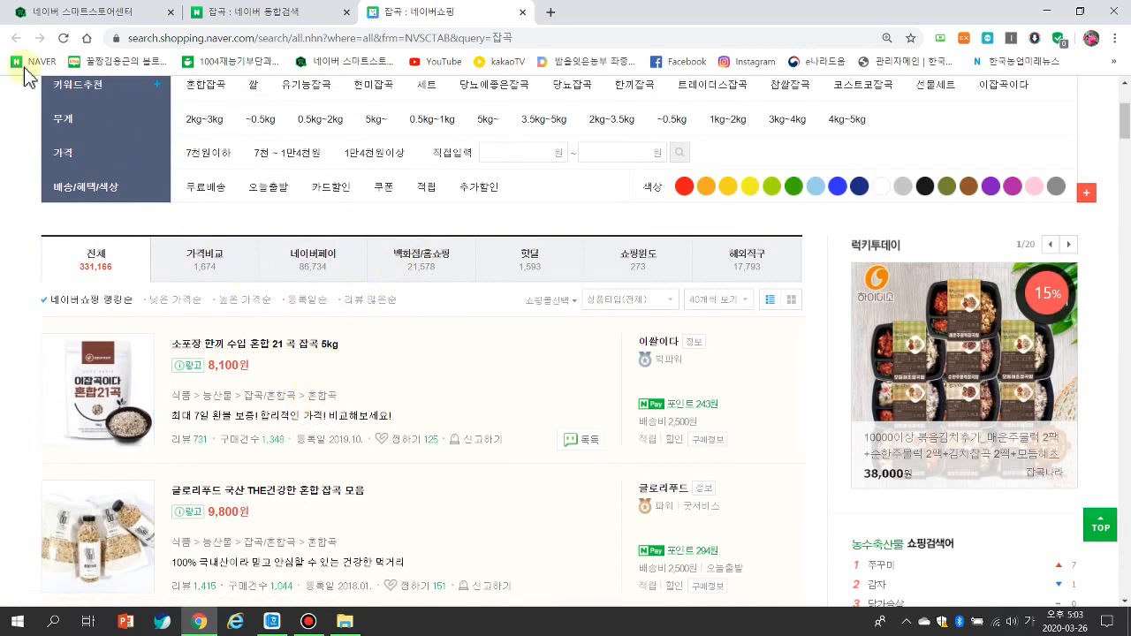
# - Switch back to the Smart Store Center product registration page and try to set the category through the category name search
pyautogui.click(78, 16)
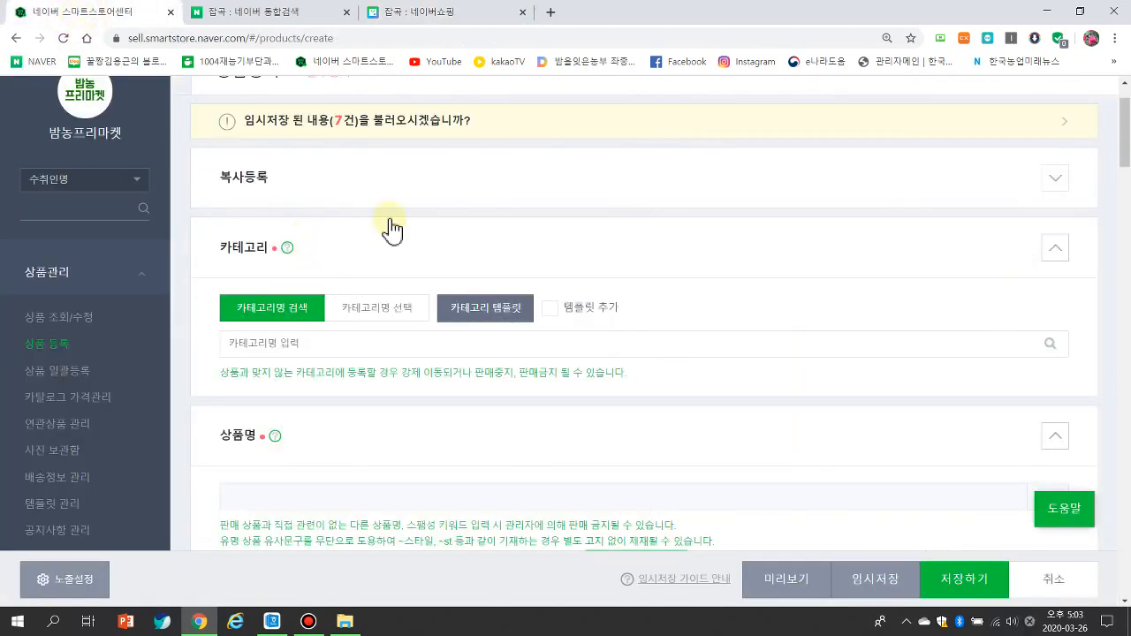
pyautogui.click(288, 346)
pyautogui.write('ㅎ')
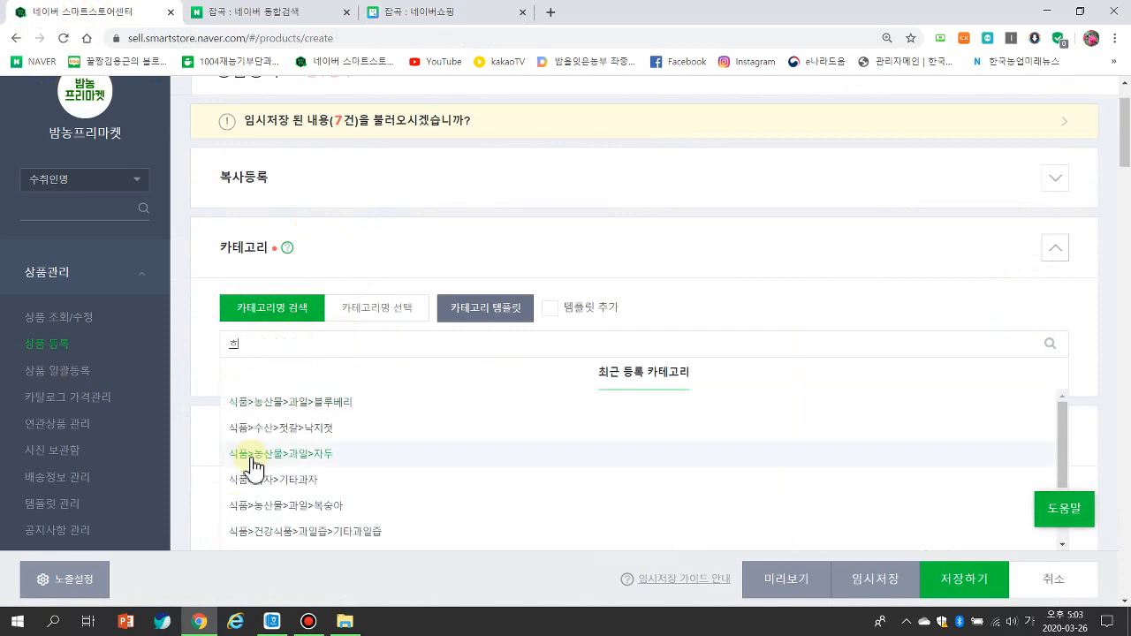
pyautogui.click(252, 459)
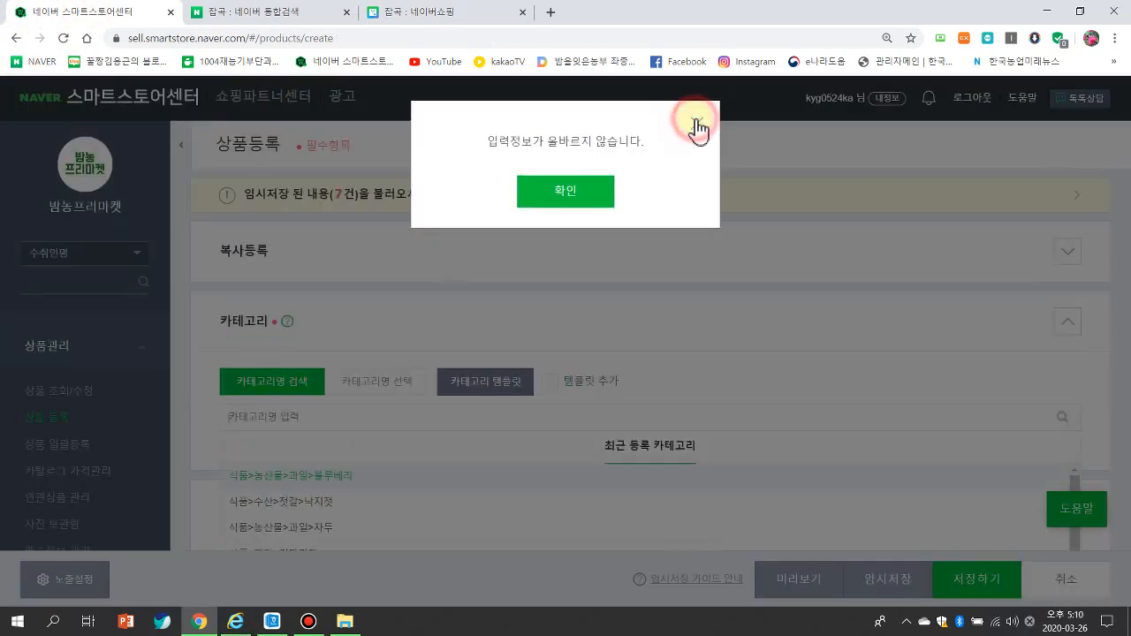
pyautogui.click(696, 124)
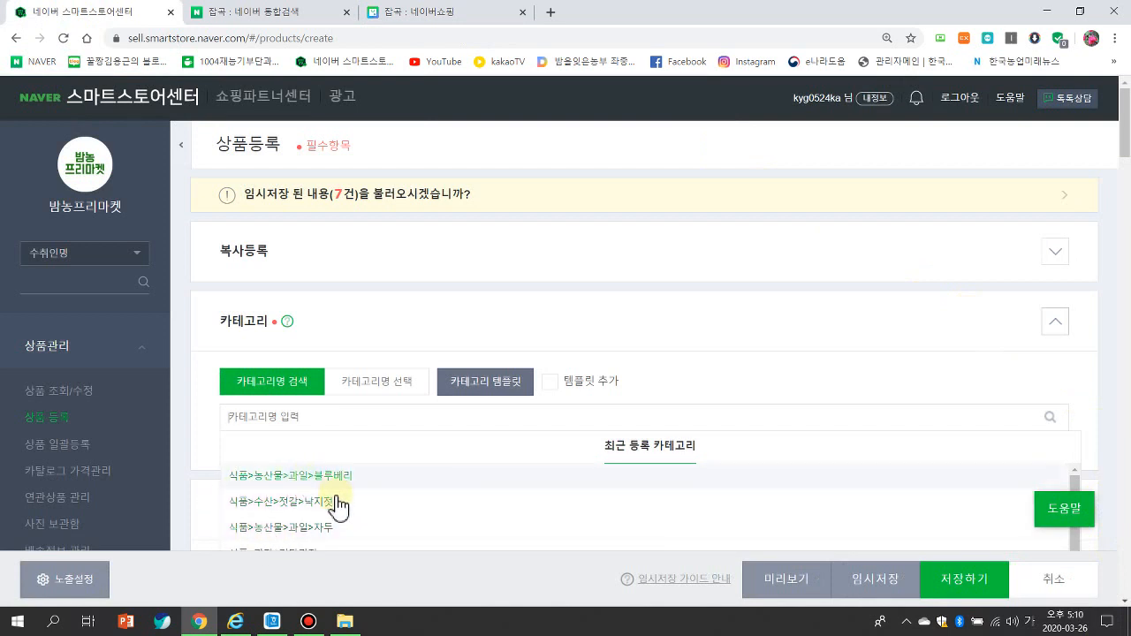
# - Change the category input to 카테고리명 선택, choose 식품 as the top level, and check the category path in the Hangul listing document
pyautogui.click(370, 395)
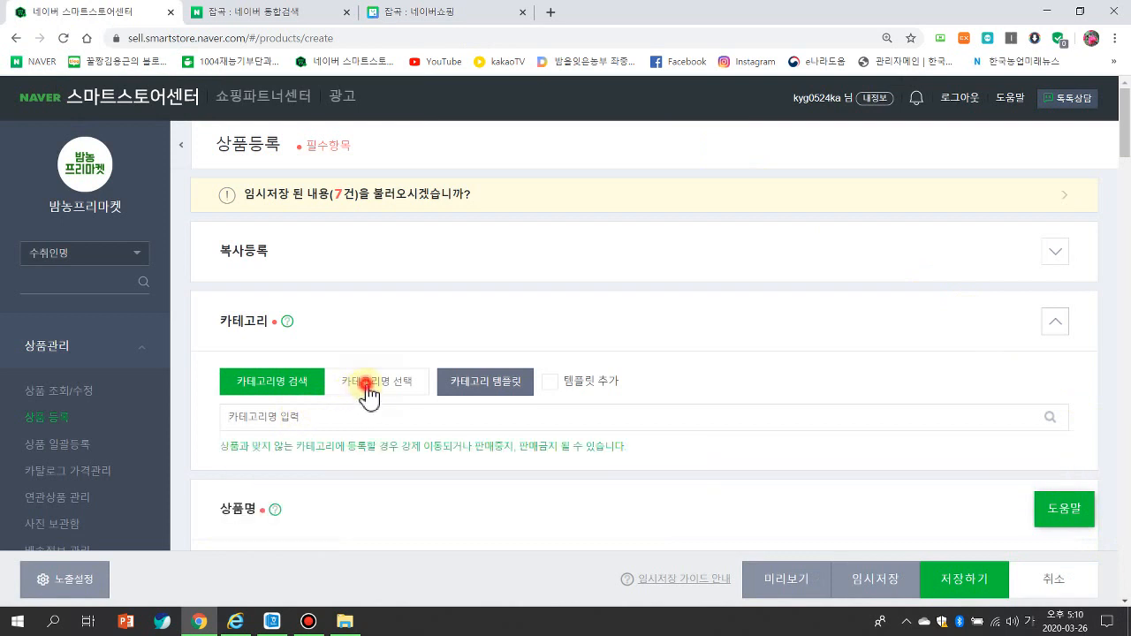
pyautogui.scroll(-1, 404, 428)
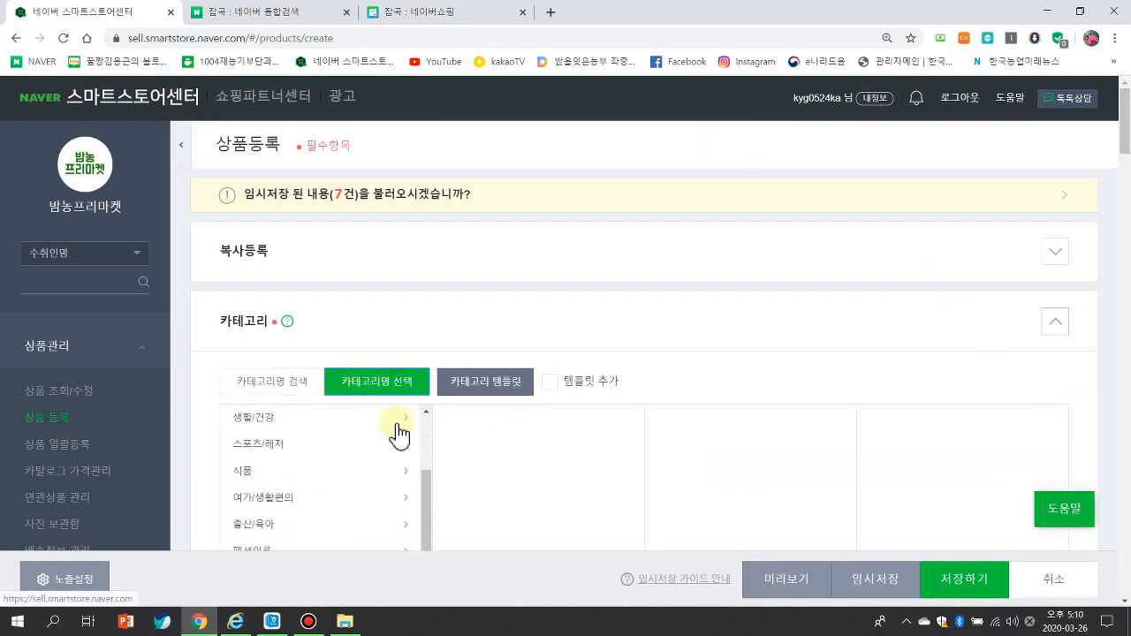
pyautogui.click(298, 468)
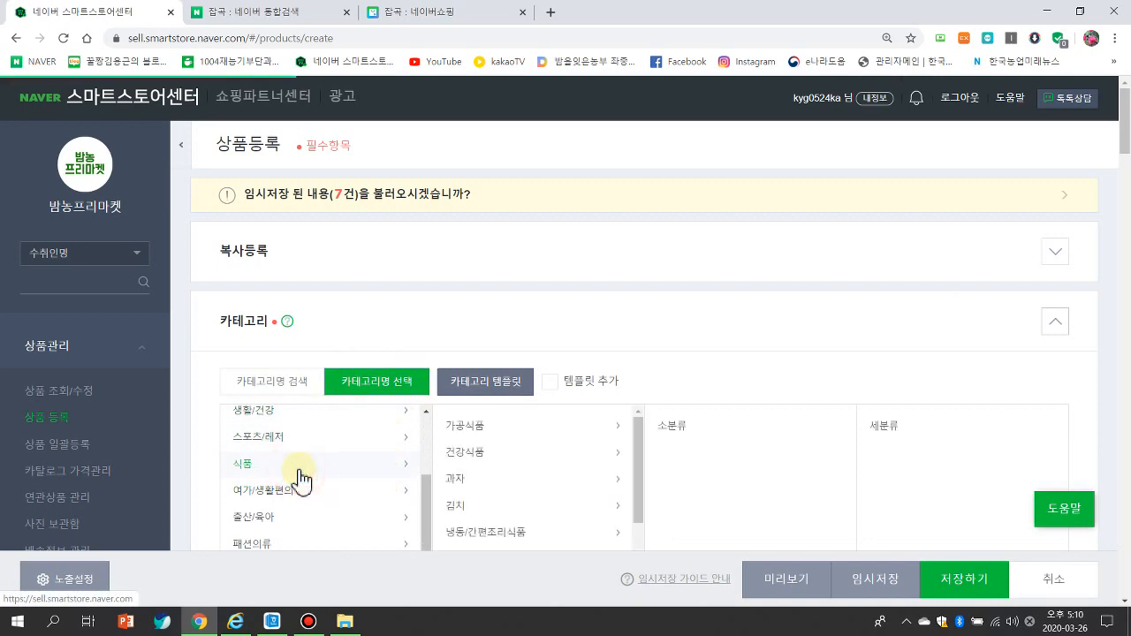
pyautogui.click(272, 621)
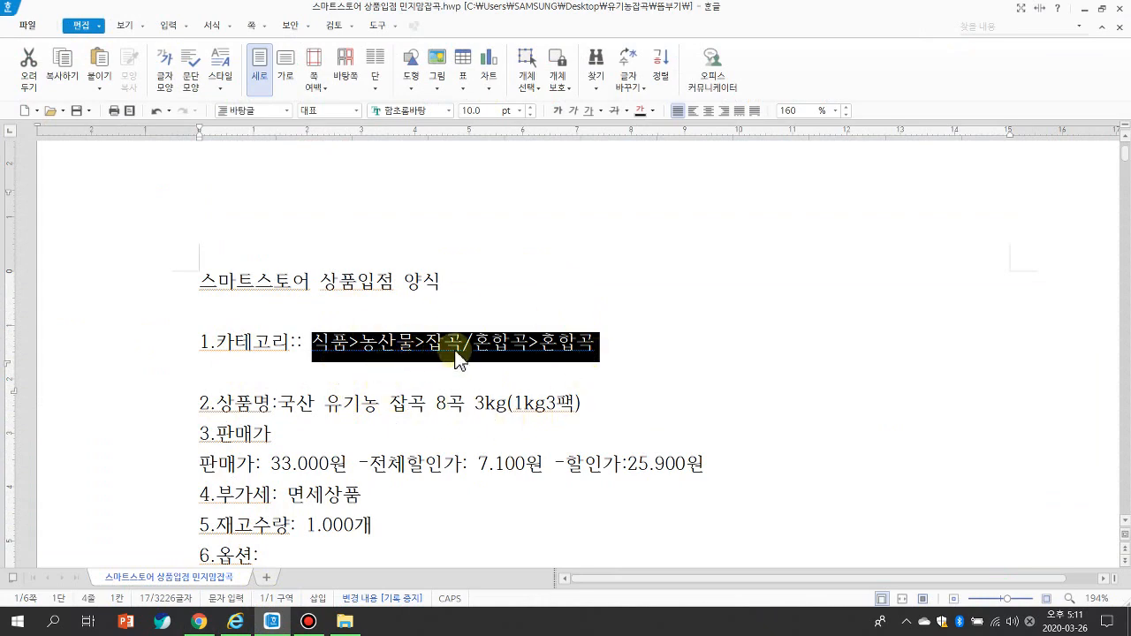
pyautogui.click(272, 626)
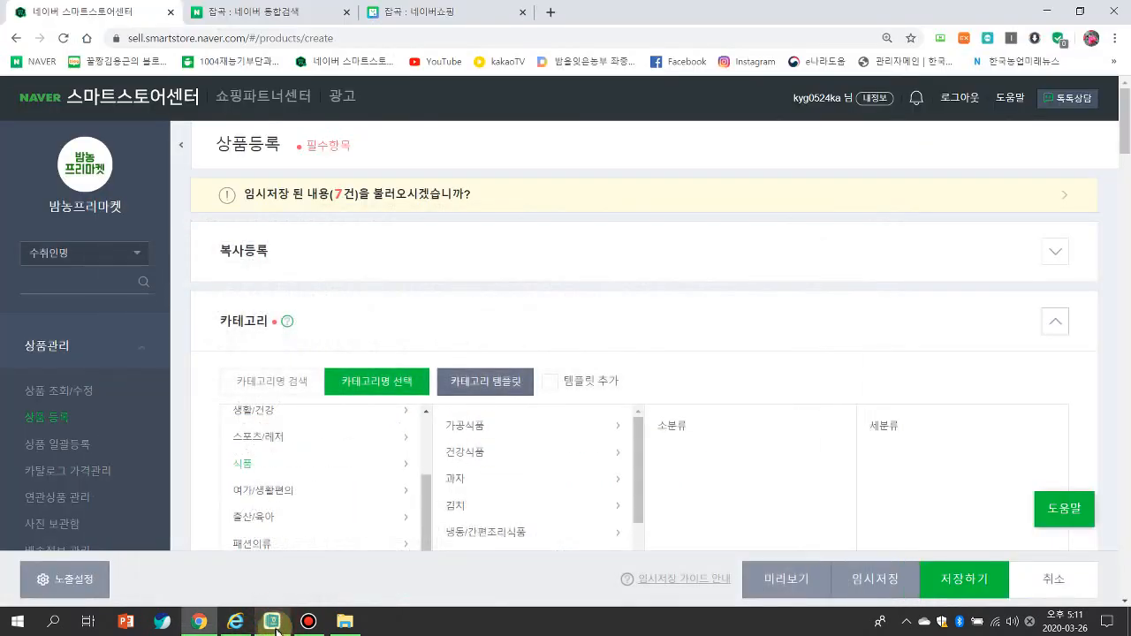
# - Complete the category with 농산물 > 잡곡/혼합곡 > 혼합곡 and acknowledge the origin and eco-friendly certification notices
pyautogui.scroll(-1, 565, 493)
pyautogui.click(518, 487)
pyautogui.scroll(-1, 751, 486)
pyautogui.click(724, 458)
pyautogui.scroll(-2, 998, 415)
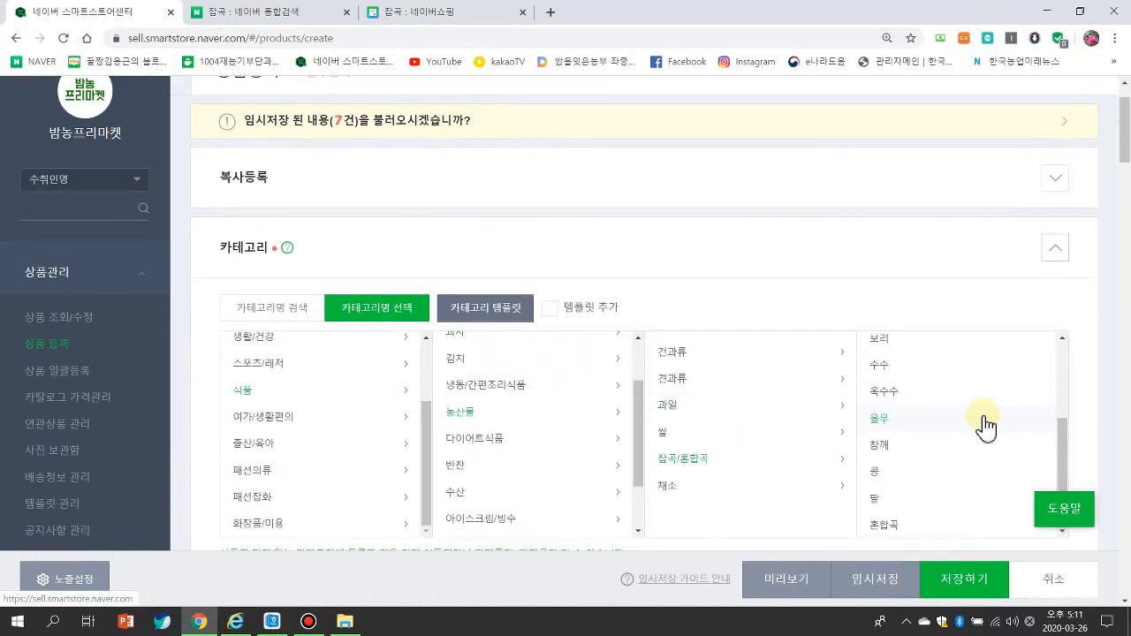
pyautogui.click(892, 525)
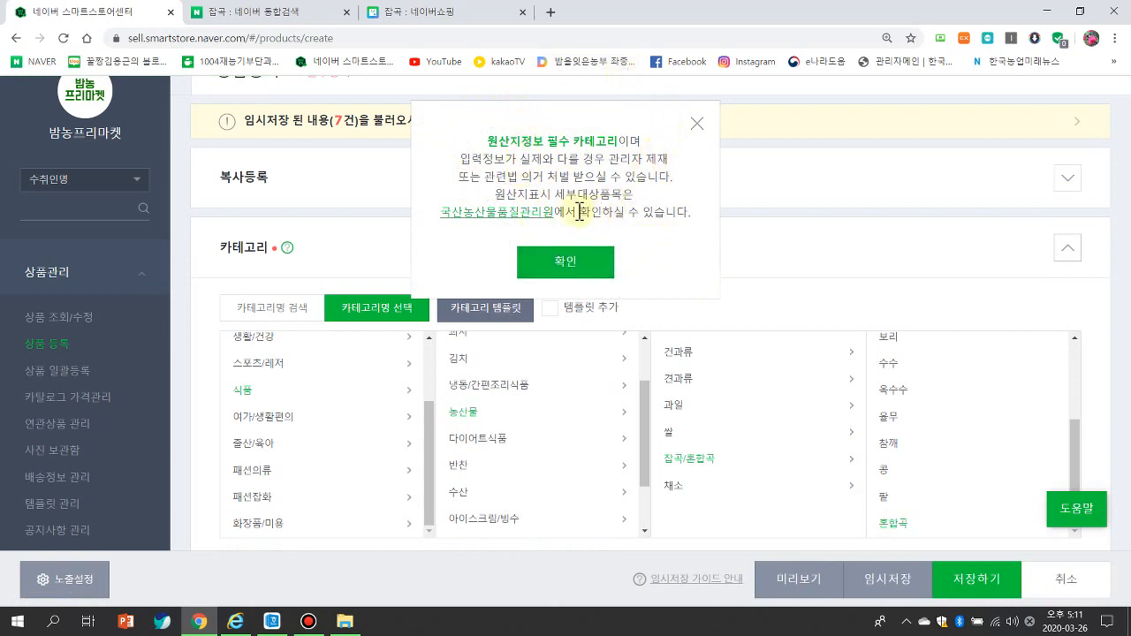
pyautogui.click(583, 265)
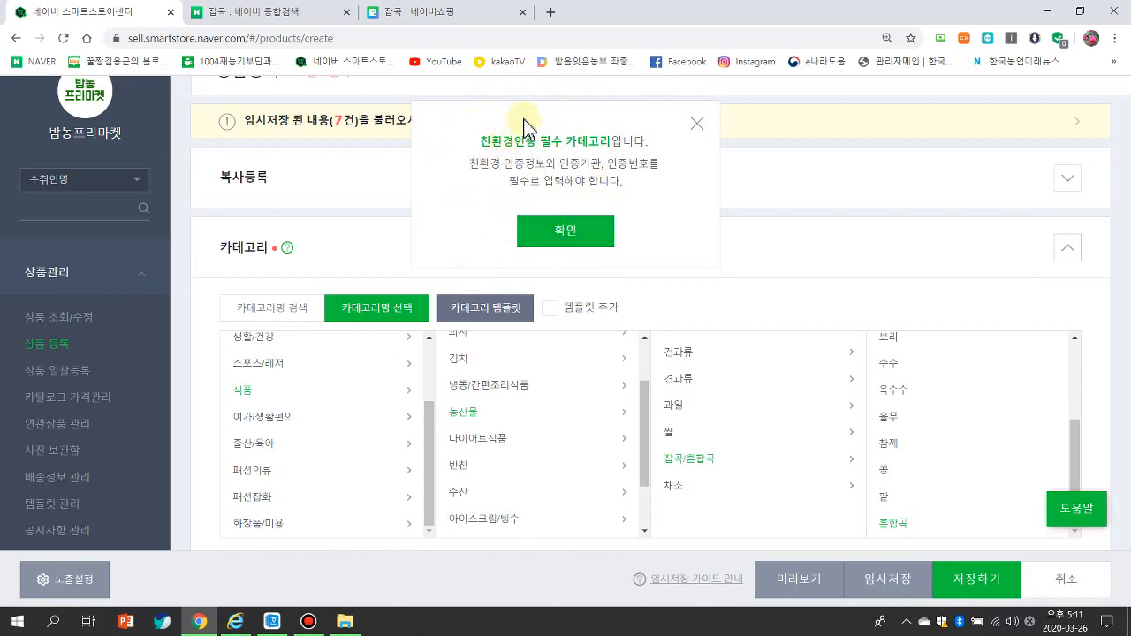
pyautogui.click(553, 242)
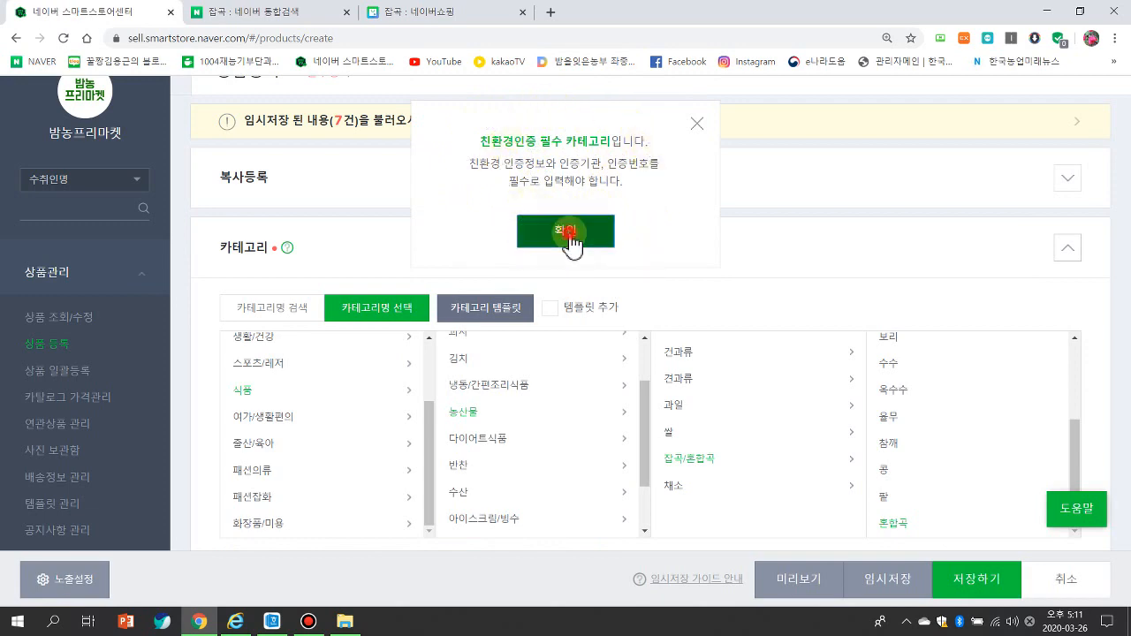
# - Copy 국산 유기농 잡곡 8곡 3kg(1kg3팩) from the Hangul listing document and paste it as the 상품명 on the registration form
pyautogui.scroll(-3, 677, 406)
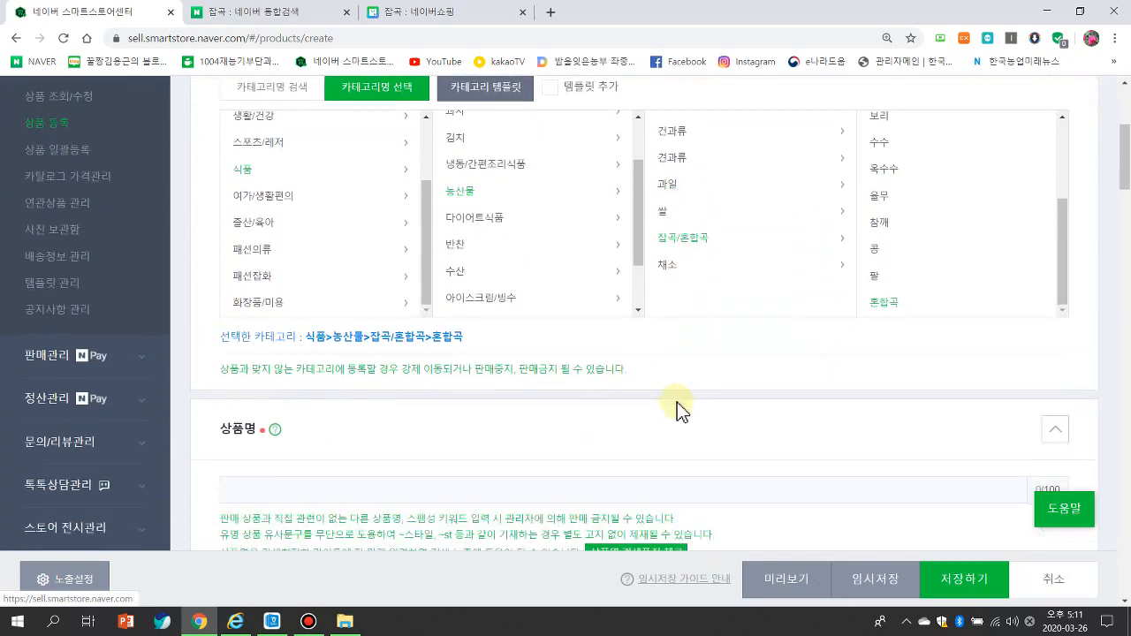
pyautogui.click(429, 416)
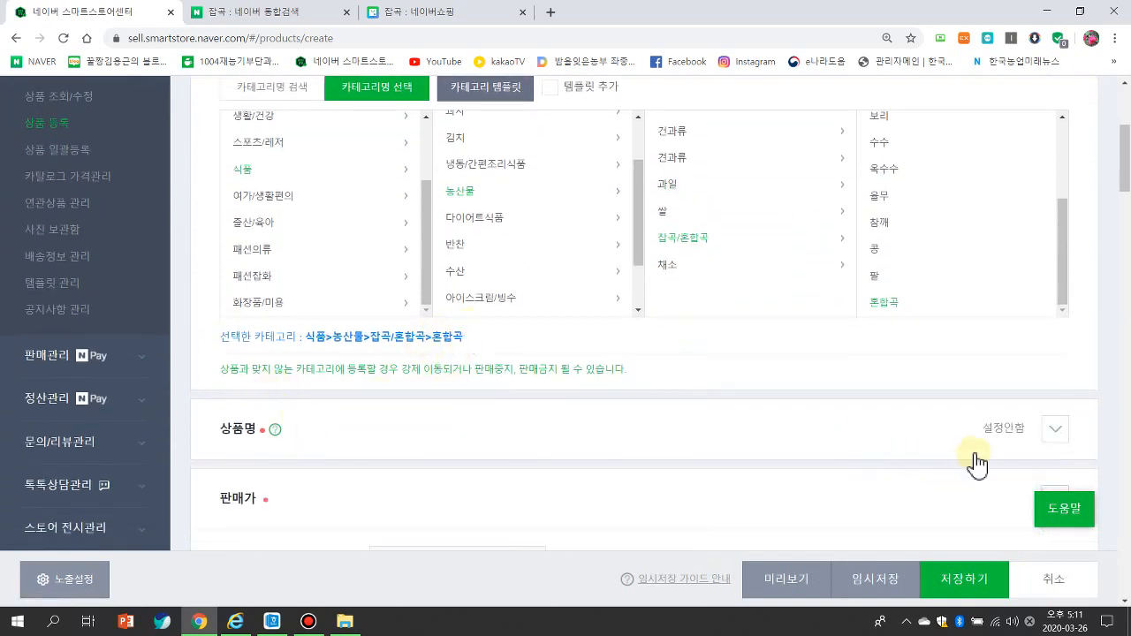
pyautogui.click(1054, 428)
pyautogui.scroll(-1, 553, 374)
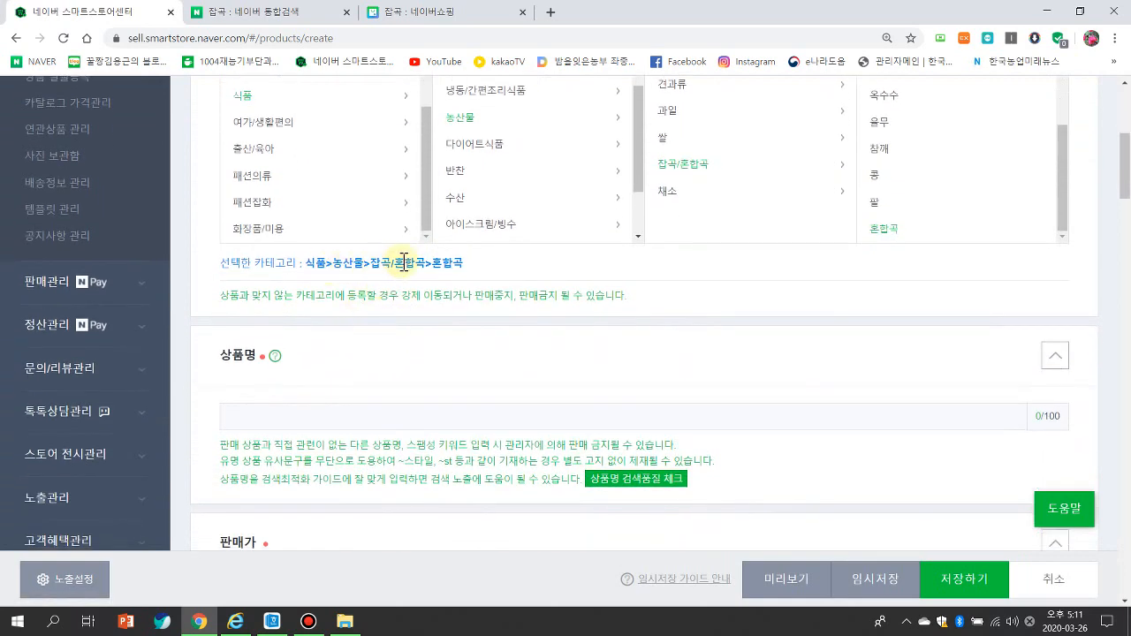
pyautogui.click(327, 415)
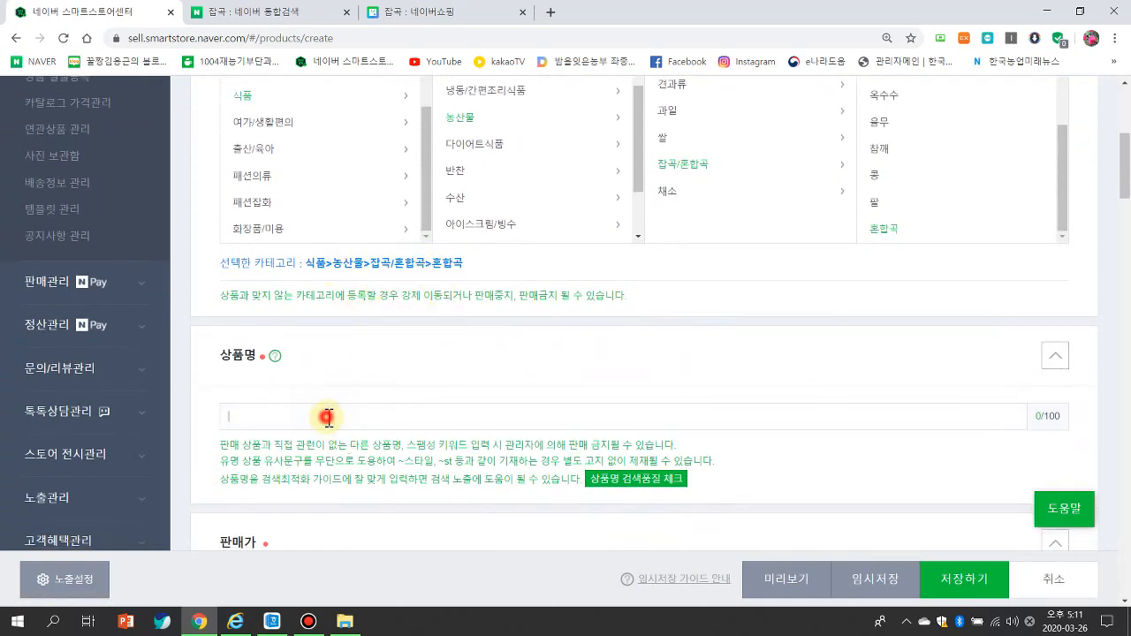
pyautogui.click(272, 621)
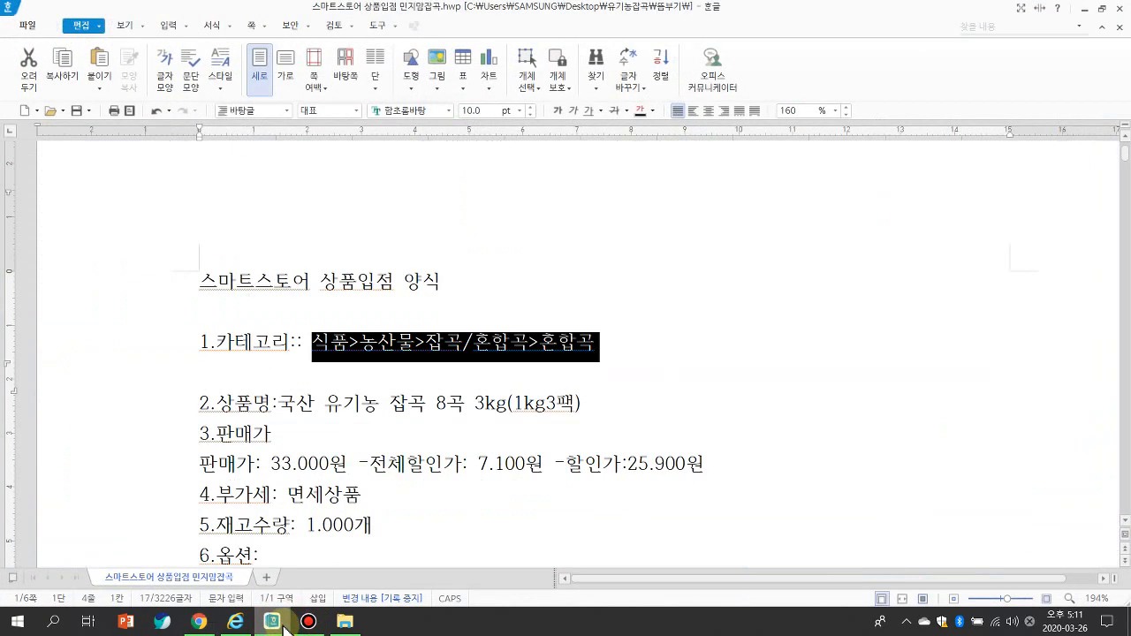
pyautogui.moveTo(285, 402); pyautogui.dragTo(581, 409)
pyautogui.hotkey('ctrl', 'c')
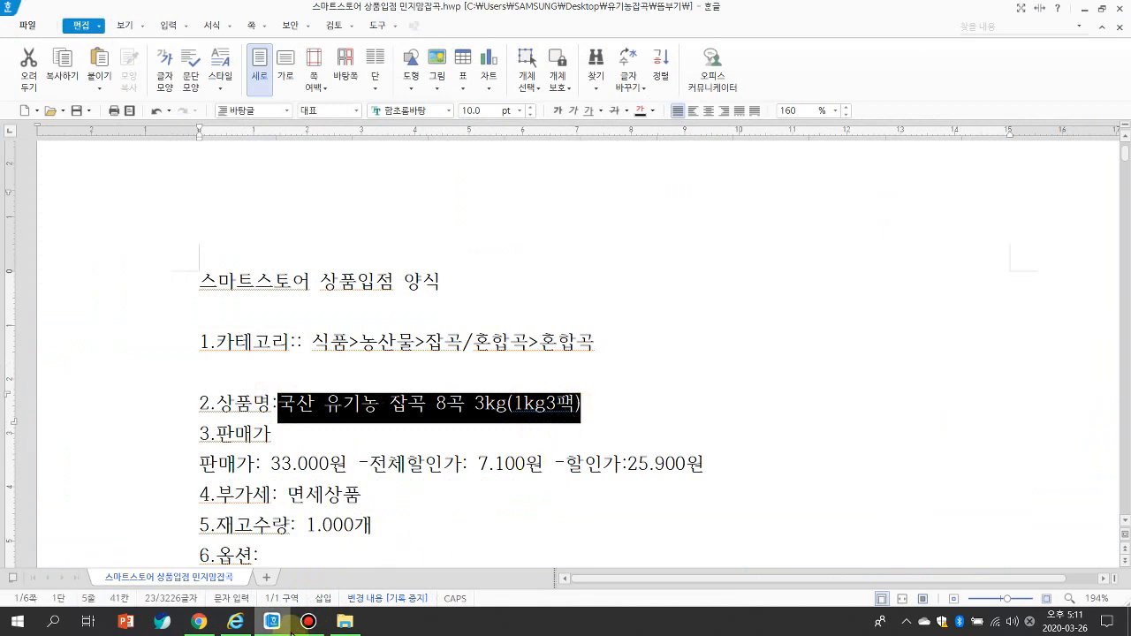
pyautogui.click(272, 621)
pyautogui.click(247, 414)
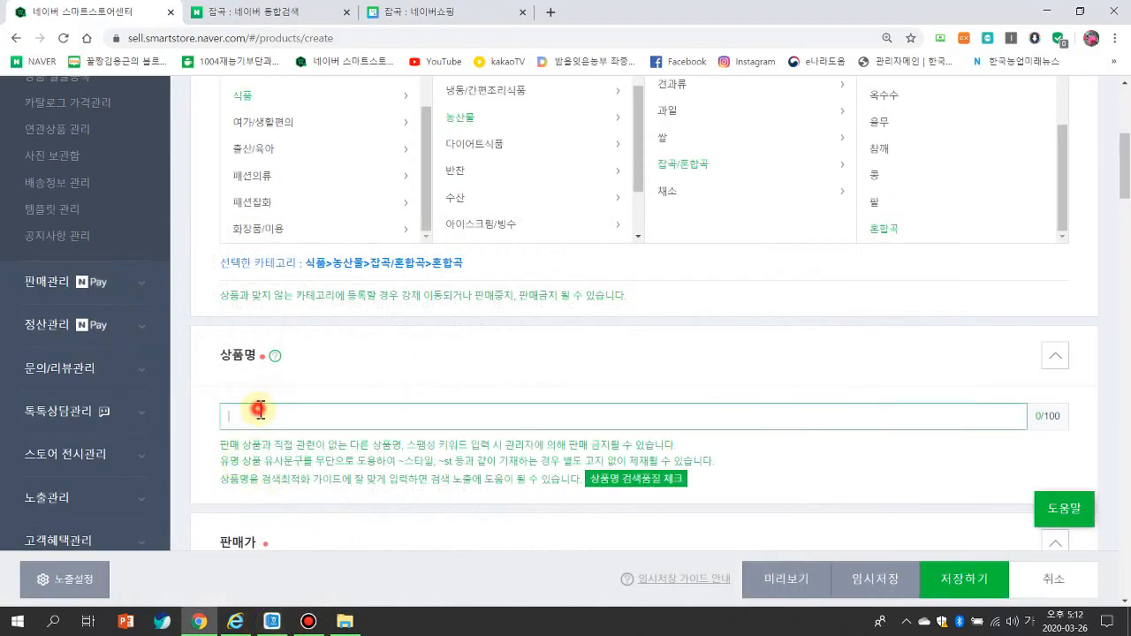
pyautogui.hotkey('ctrl', 'v')
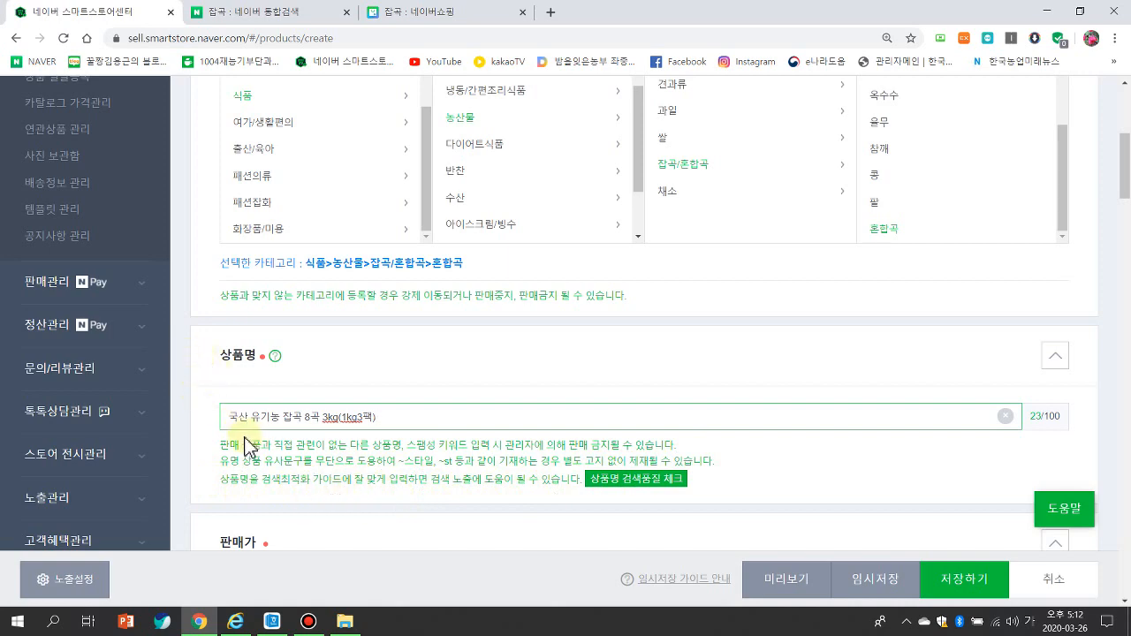
# - Review the registration form from the category selection through the product name to the price section
pyautogui.scroll(5, 91, 391)
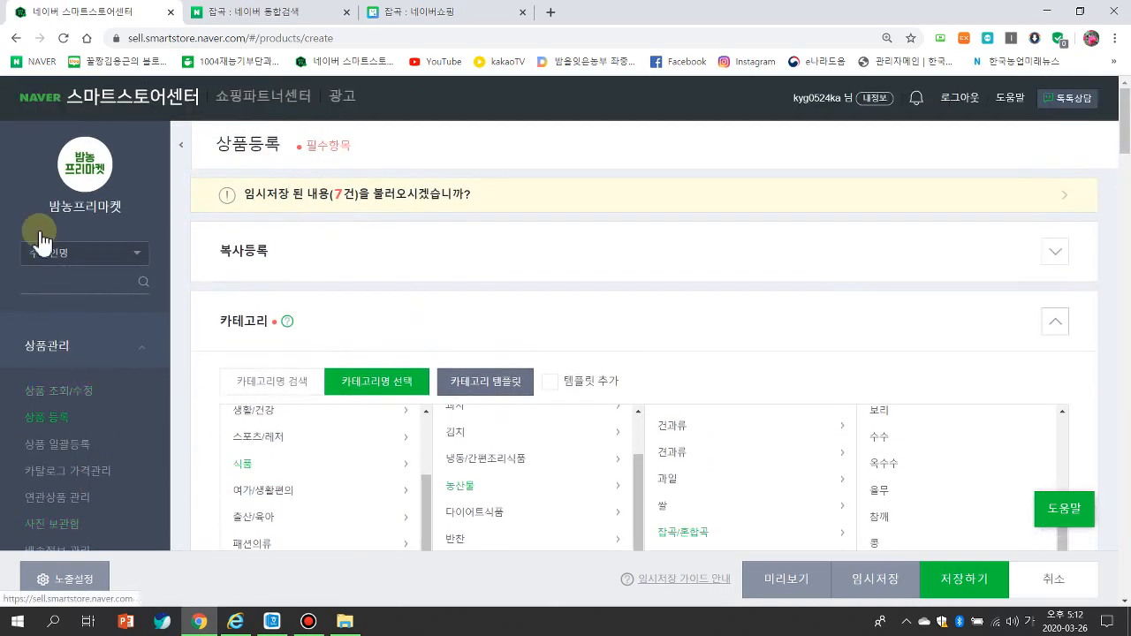
pyautogui.scroll(-3, 132, 291)
pyautogui.scroll(1, 224, 298)
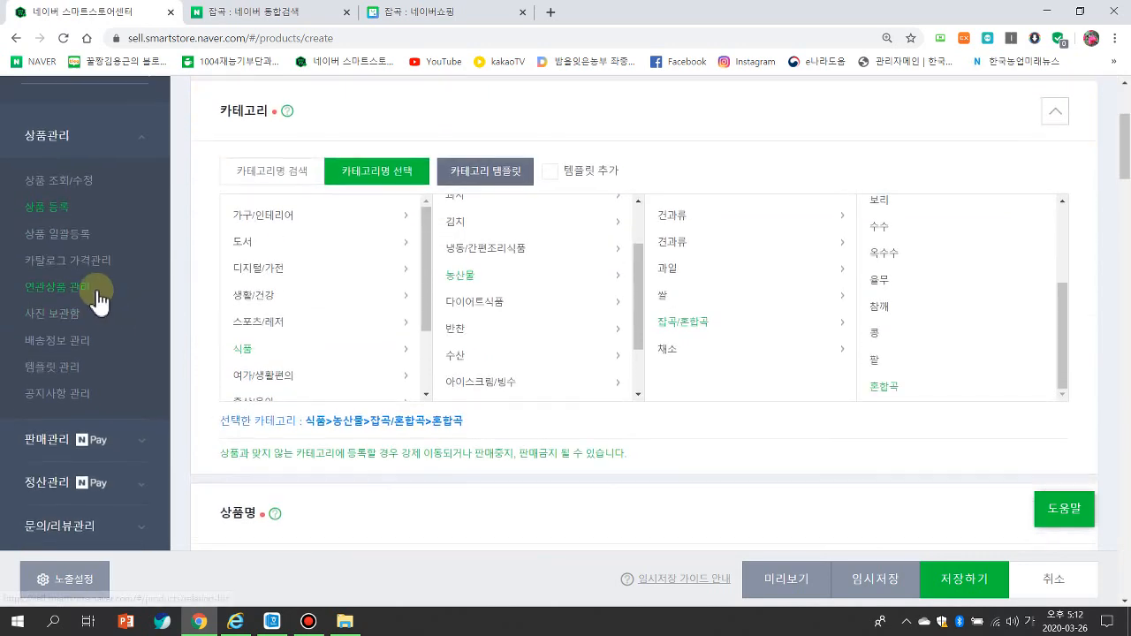
pyautogui.scroll(3, 25, 292)
pyautogui.scroll(-3, 217, 386)
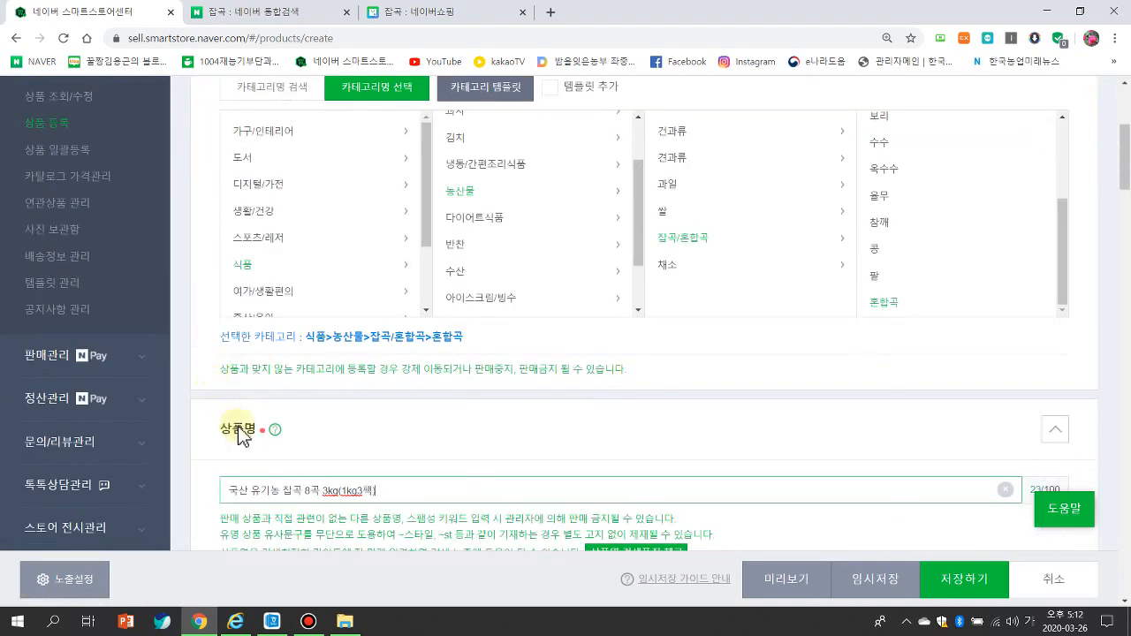
pyautogui.scroll(-2, 330, 418)
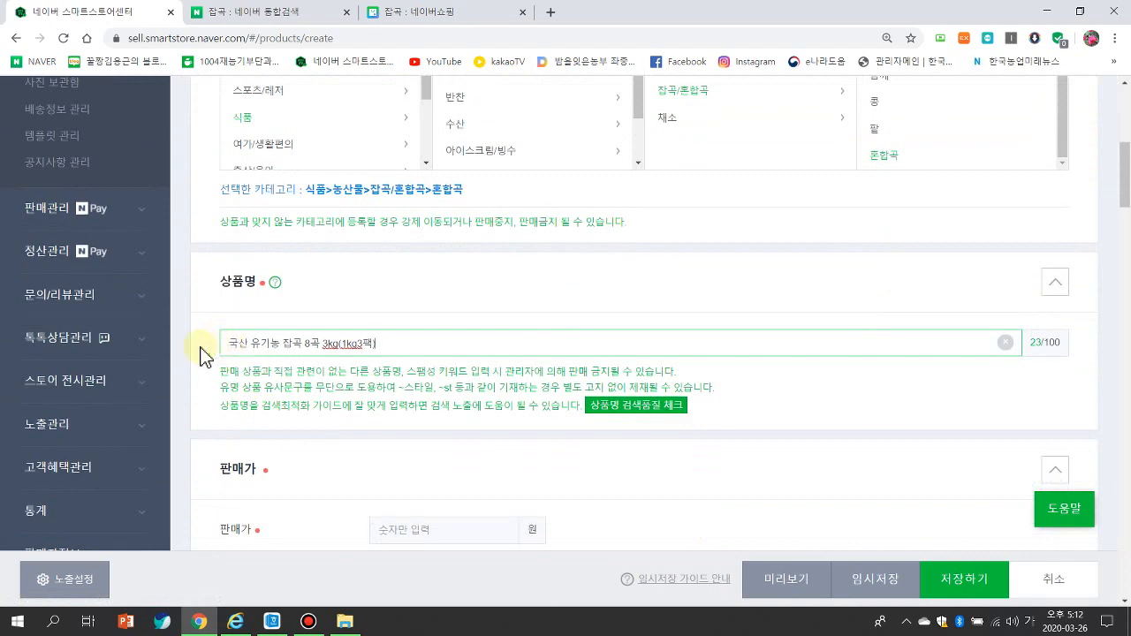
pyautogui.scroll(5, 89, 253)
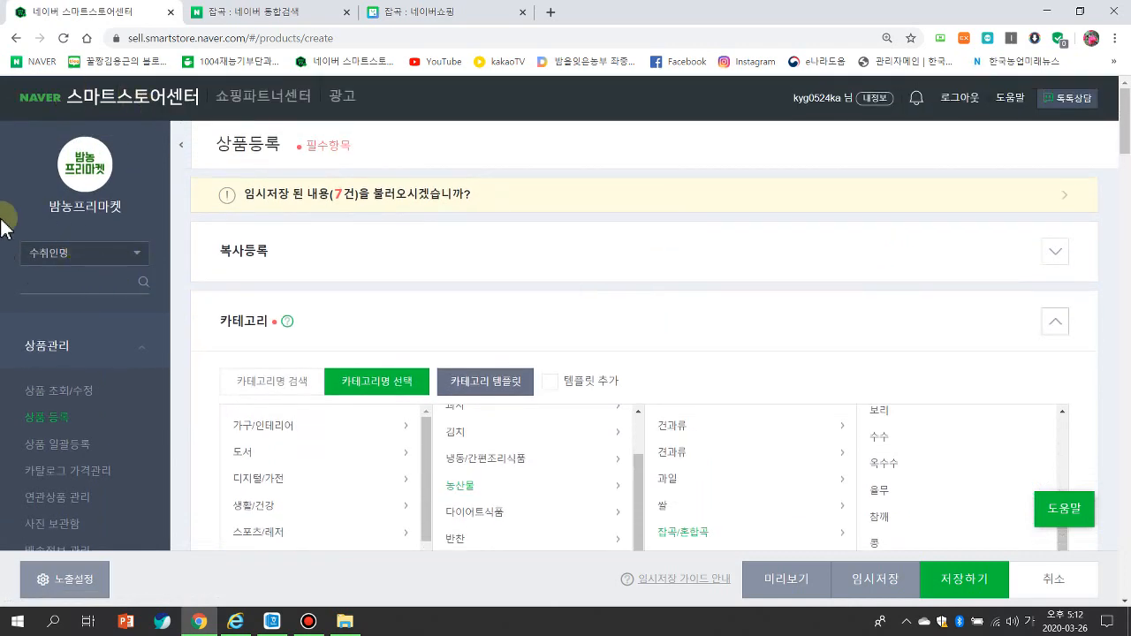
pyautogui.scroll(-4, 265, 398)
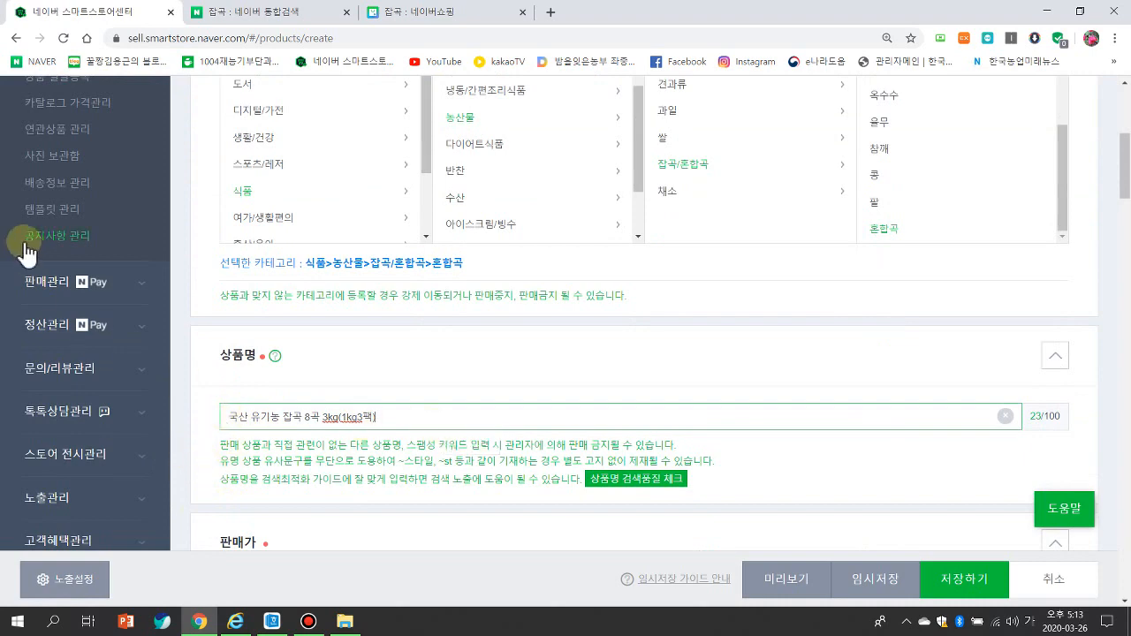
pyautogui.scroll(4, 25, 243)
pyautogui.scroll(-7, 183, 367)
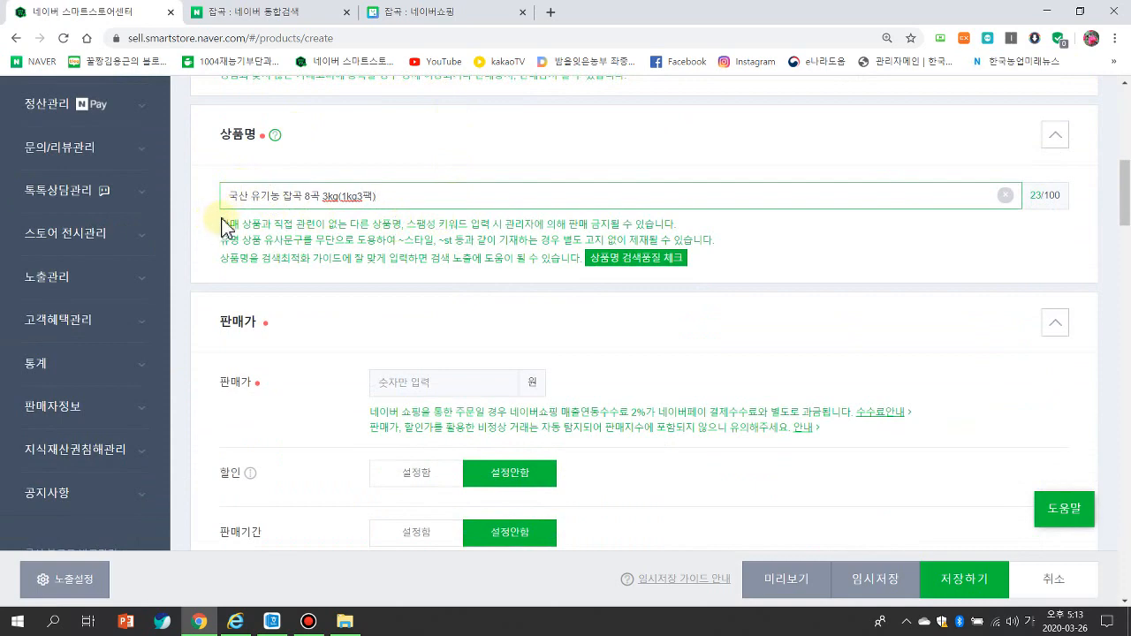
pyautogui.scroll(10, 146, 248)
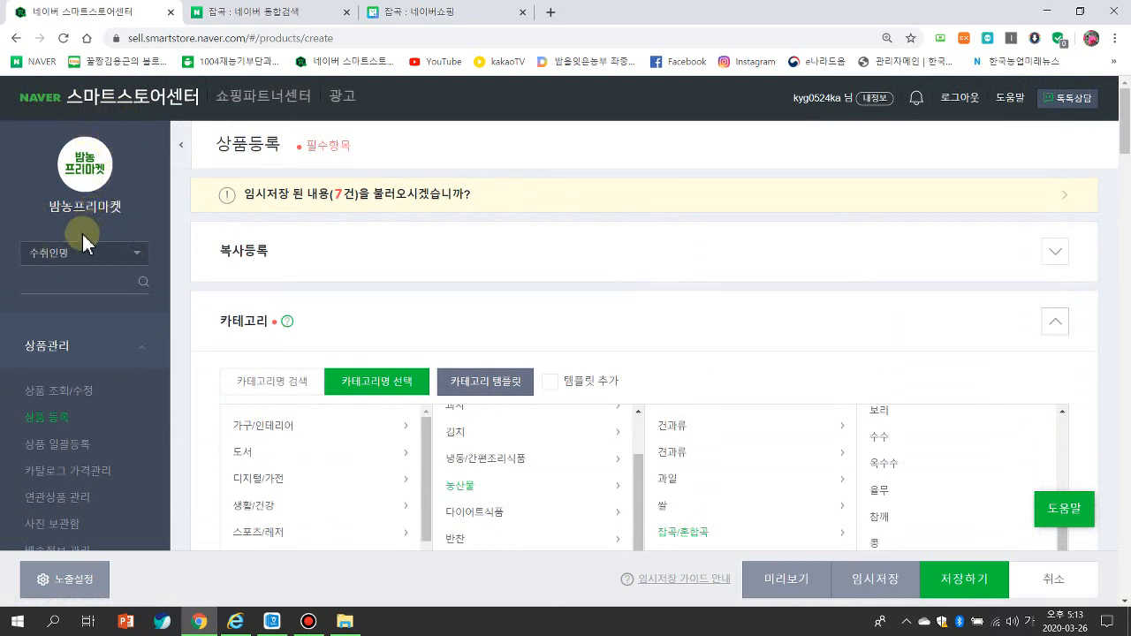
# - Add 해남 민지맘 in front of the product name and run the 상품명 검색품질 체크 on it
pyautogui.scroll(-4, 80, 256)
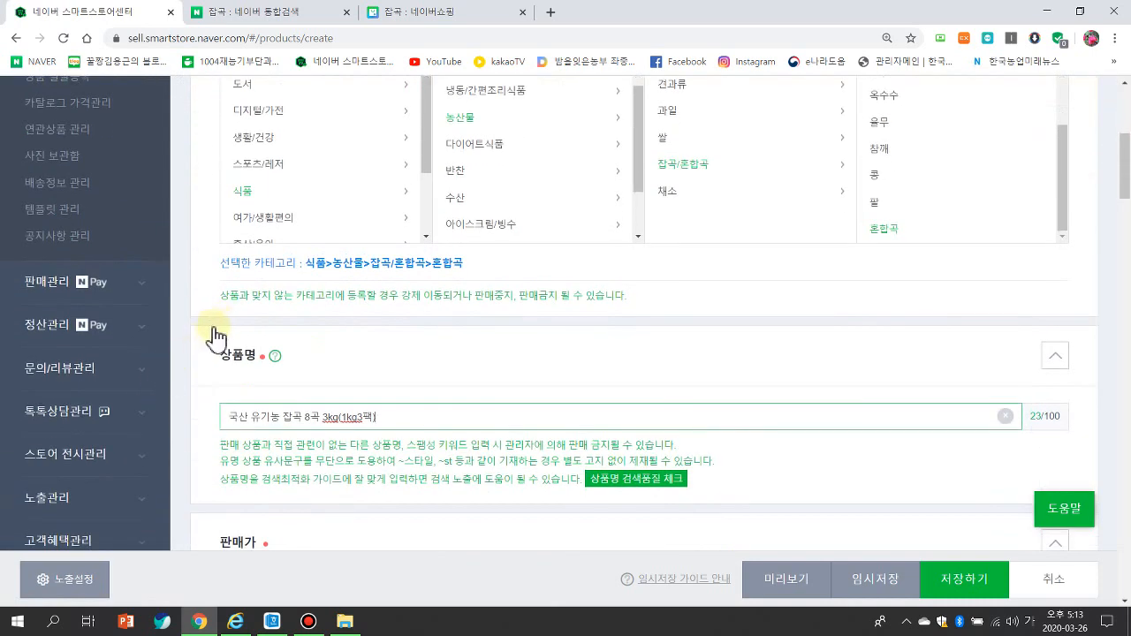
pyautogui.click(231, 417)
pyautogui.write('해남 민지맘')
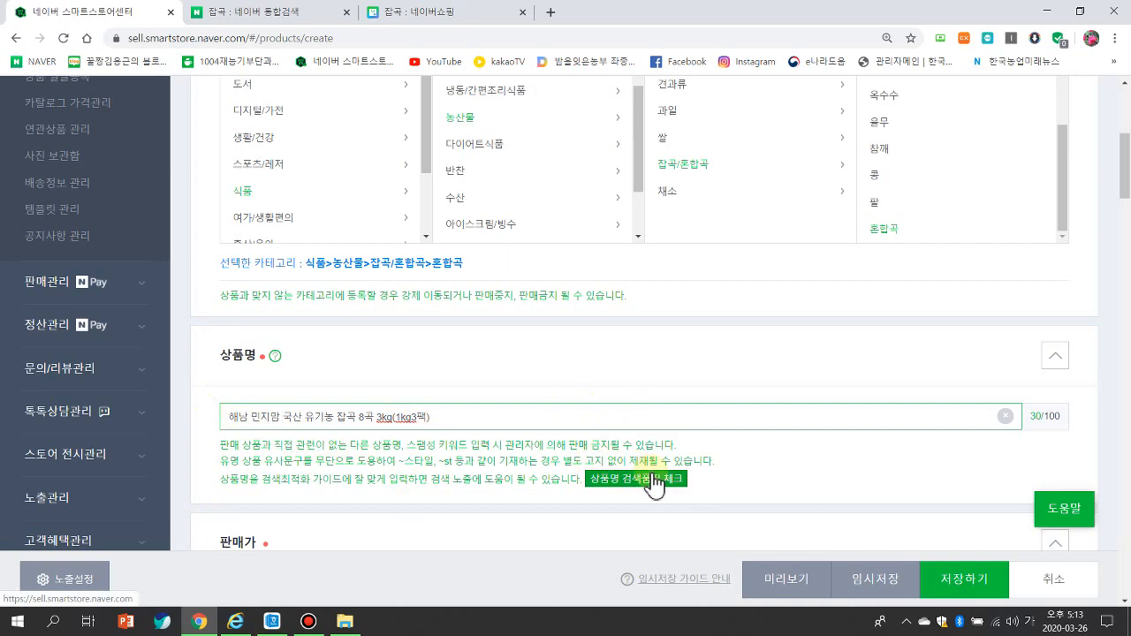
pyautogui.click(604, 485)
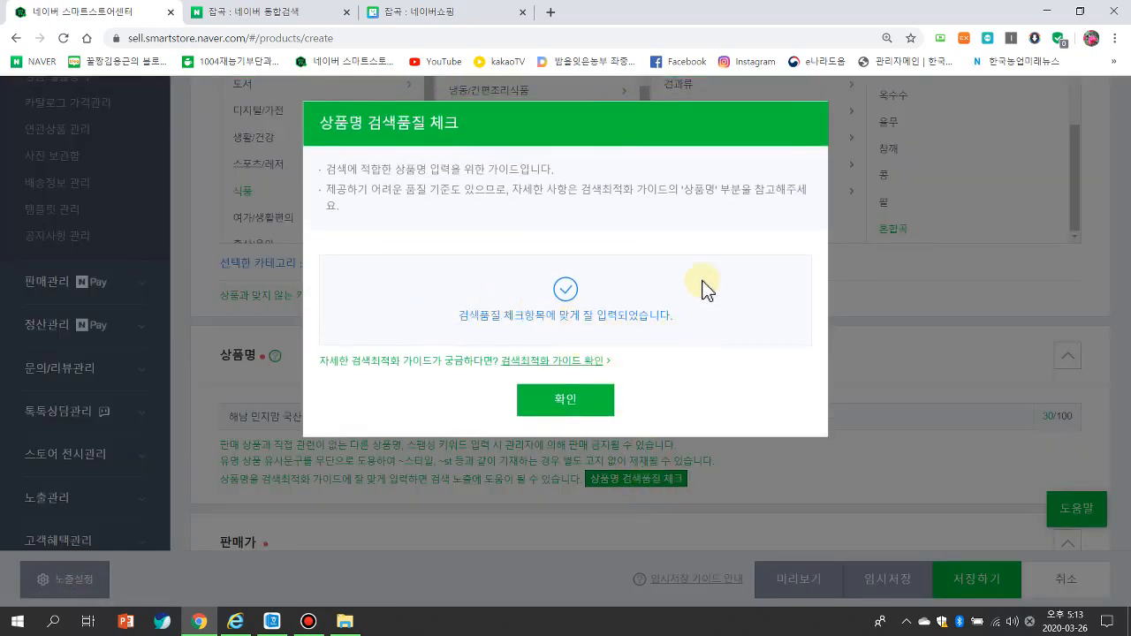
pyautogui.click(588, 405)
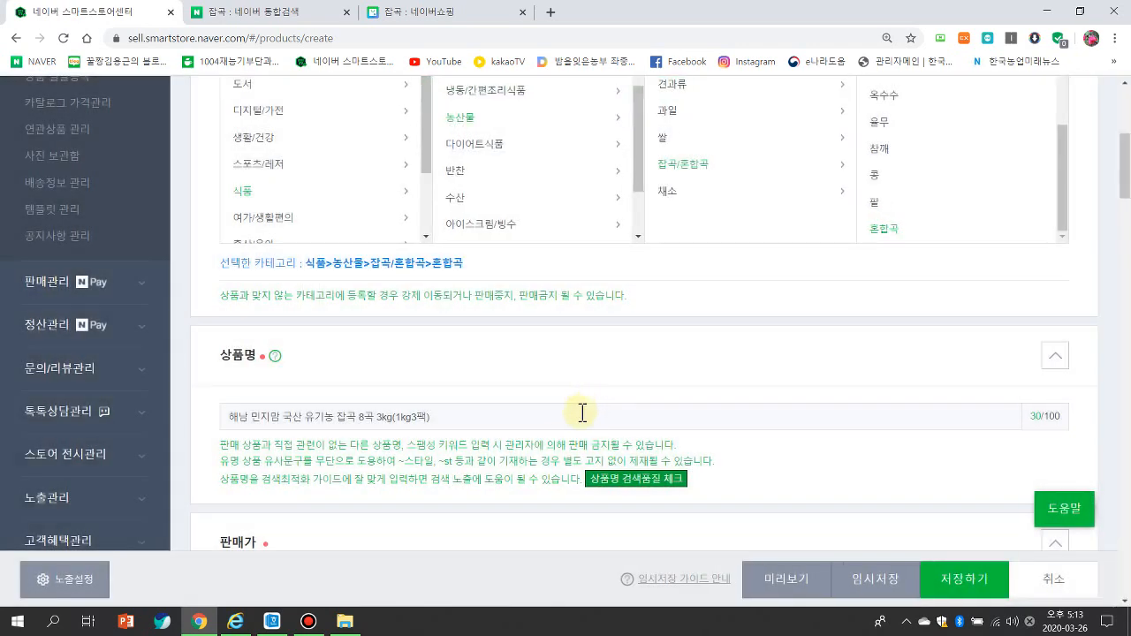
pyautogui.moveTo(397, 480); pyautogui.dragTo(437, 397)
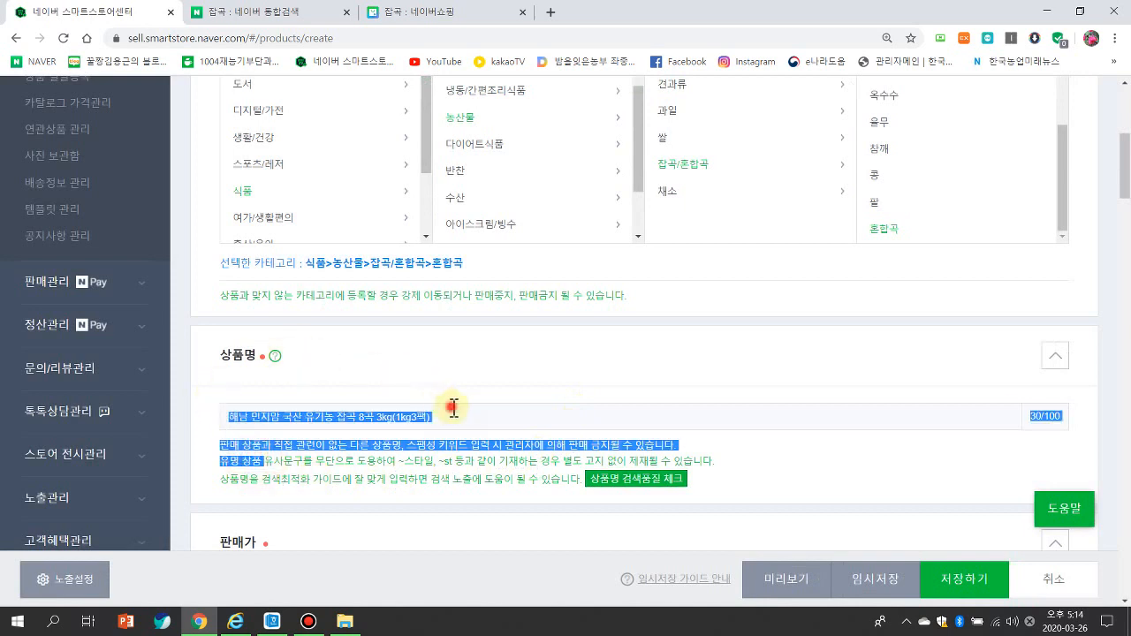
pyautogui.click(453, 414)
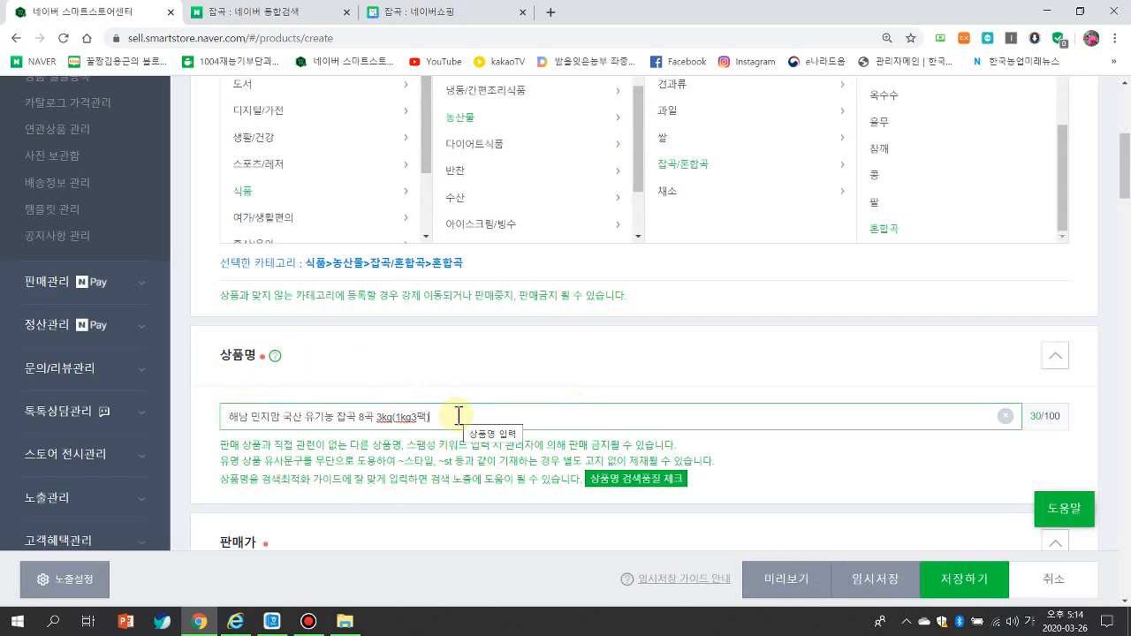
# - Insert an extra space before 잡곡 in the 상품명 and run the 상품명 검색품질 체크 on it
pyautogui.click(336, 416)
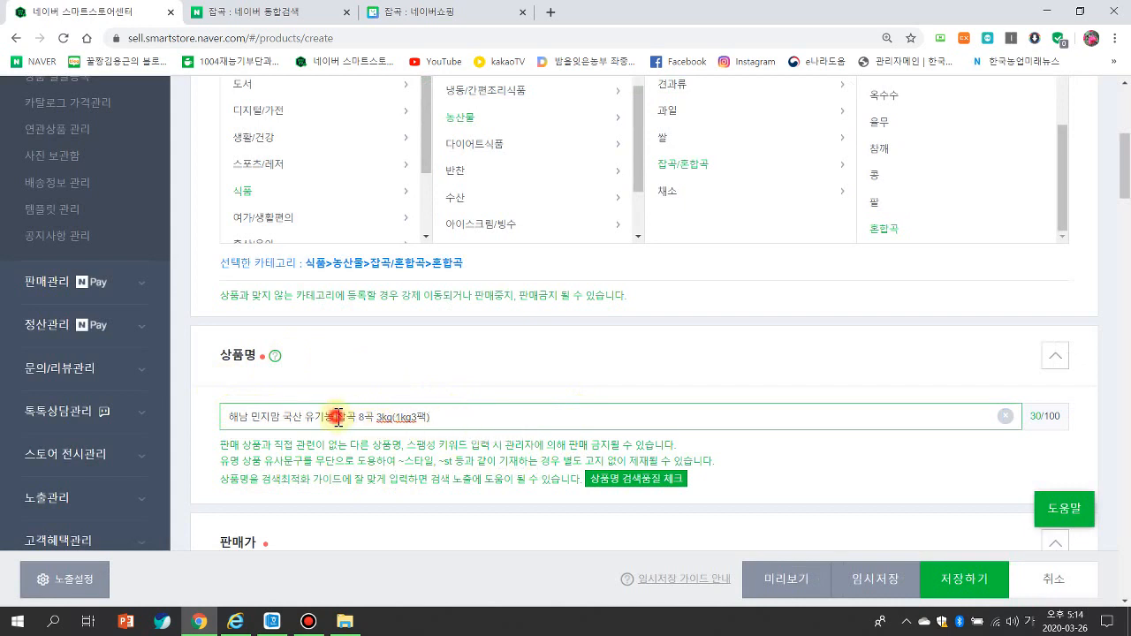
pyautogui.click(649, 486)
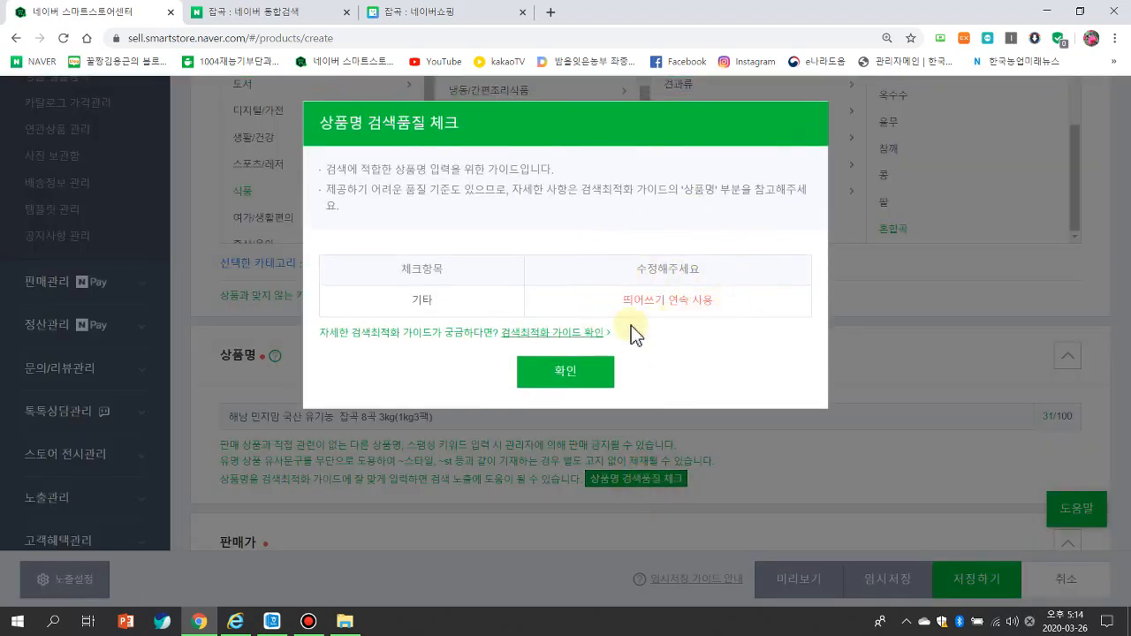
pyautogui.click(584, 378)
# - Remove the extra space before 잡곡 in the 상품명 and rerun the 상품명 검색품질 체크
pyautogui.click(344, 424)
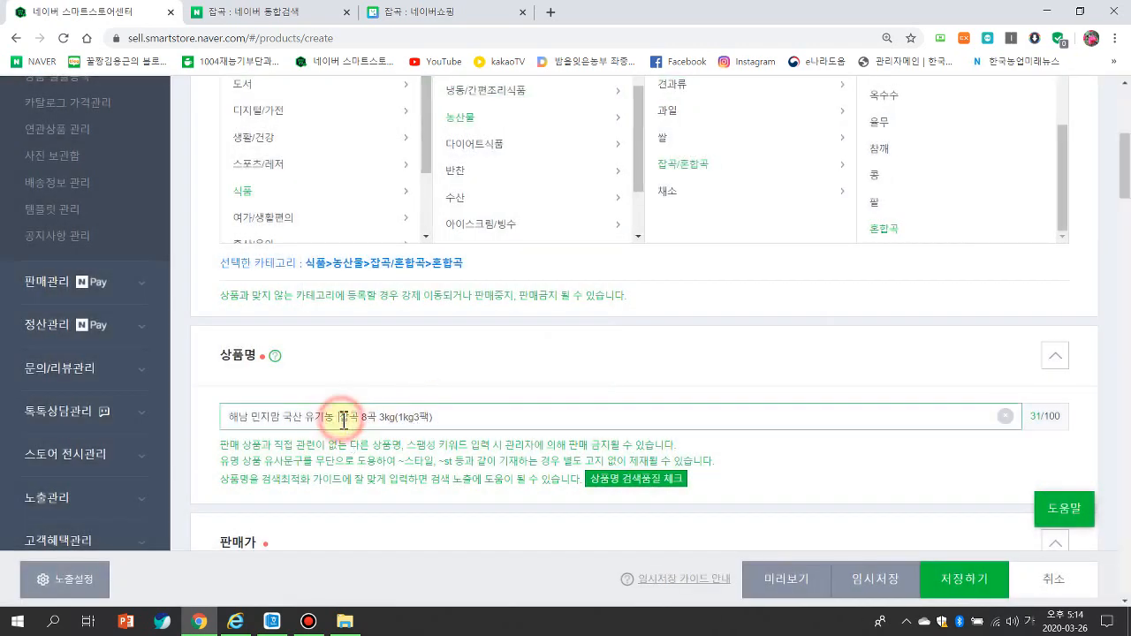
pyautogui.press('BackSpace')
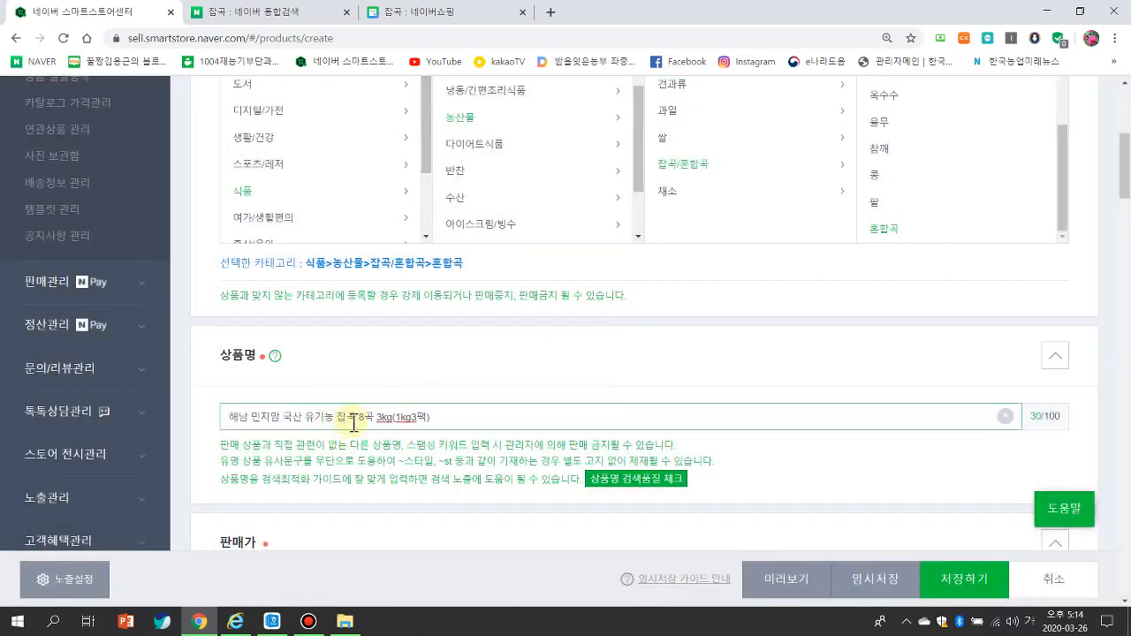
pyautogui.click(631, 481)
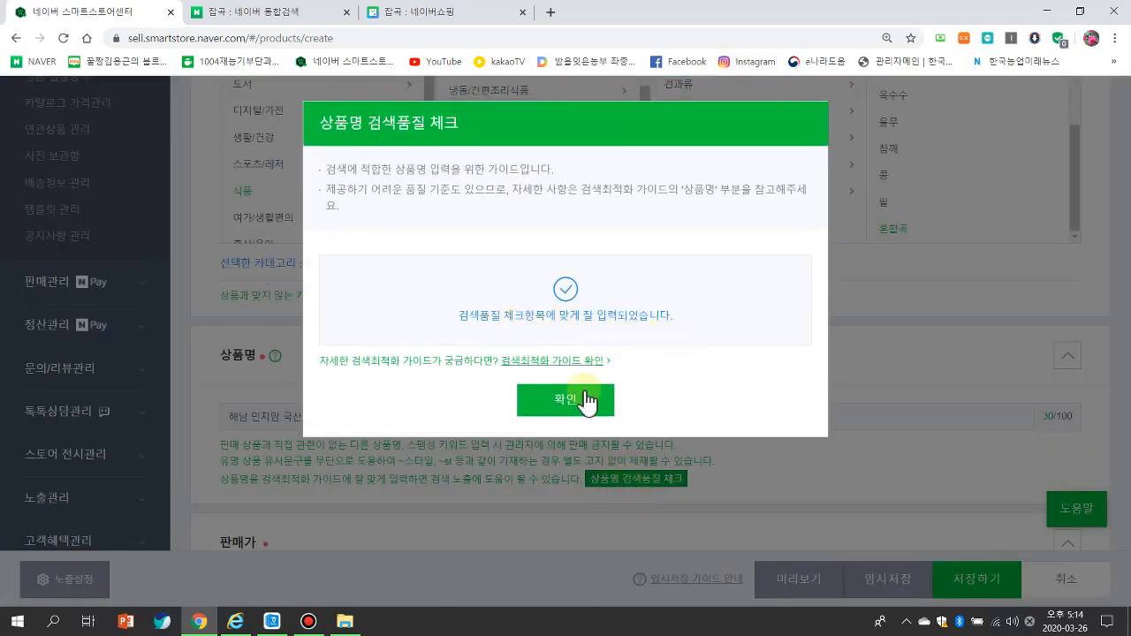
pyautogui.click(570, 400)
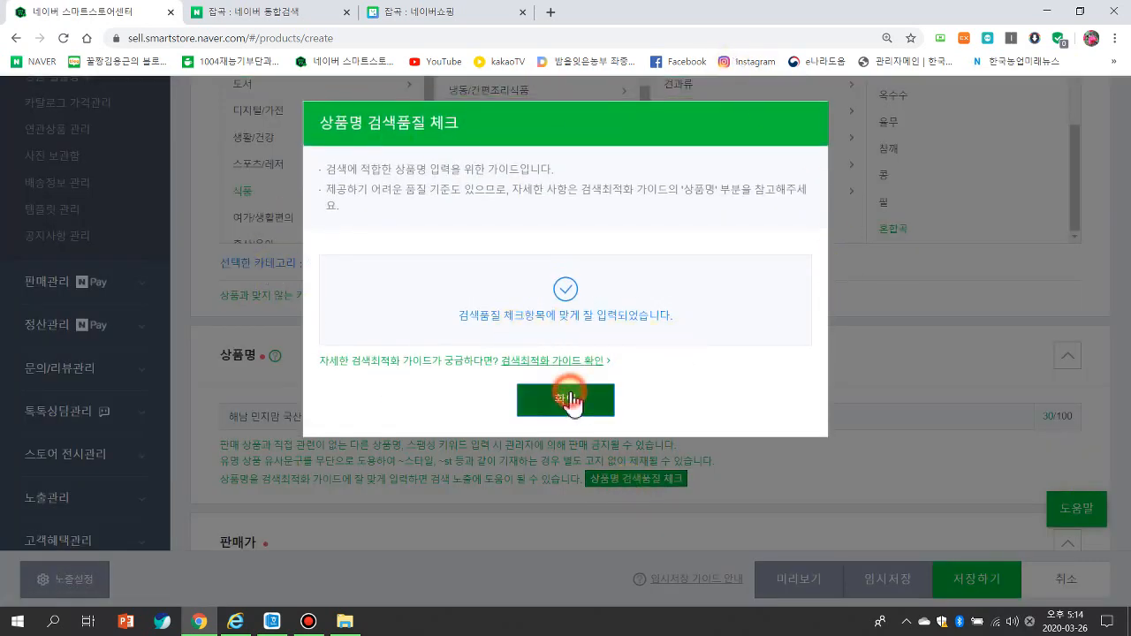
# - Look up the price in the Hangul listing document and set the 판매가 on the registration form to 33000원
pyautogui.scroll(-3, 636, 378)
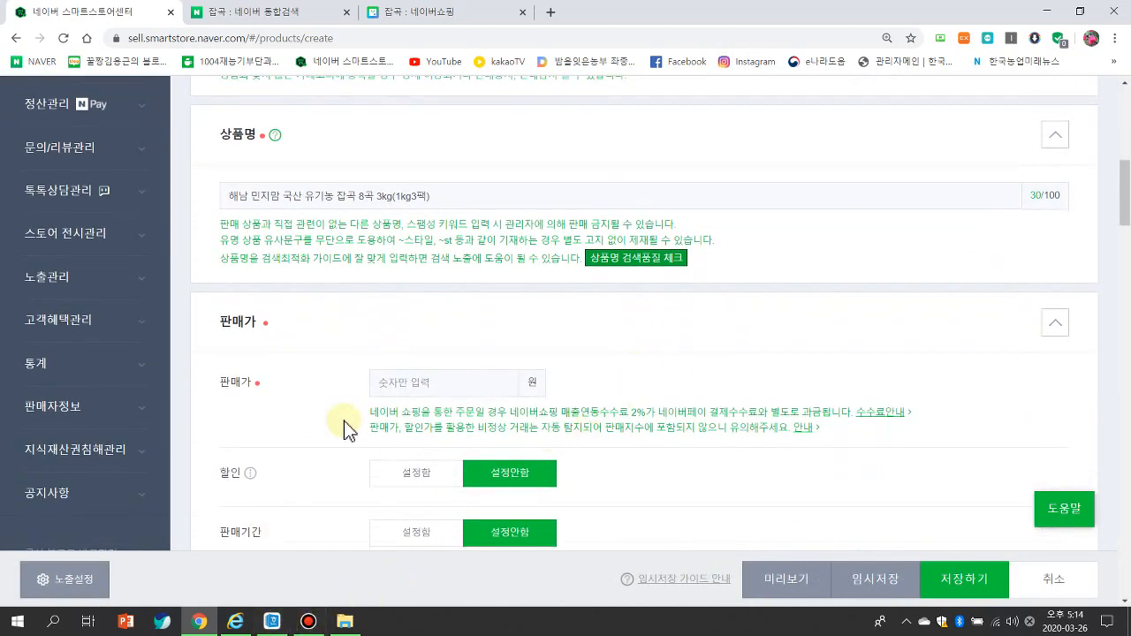
pyautogui.click(274, 622)
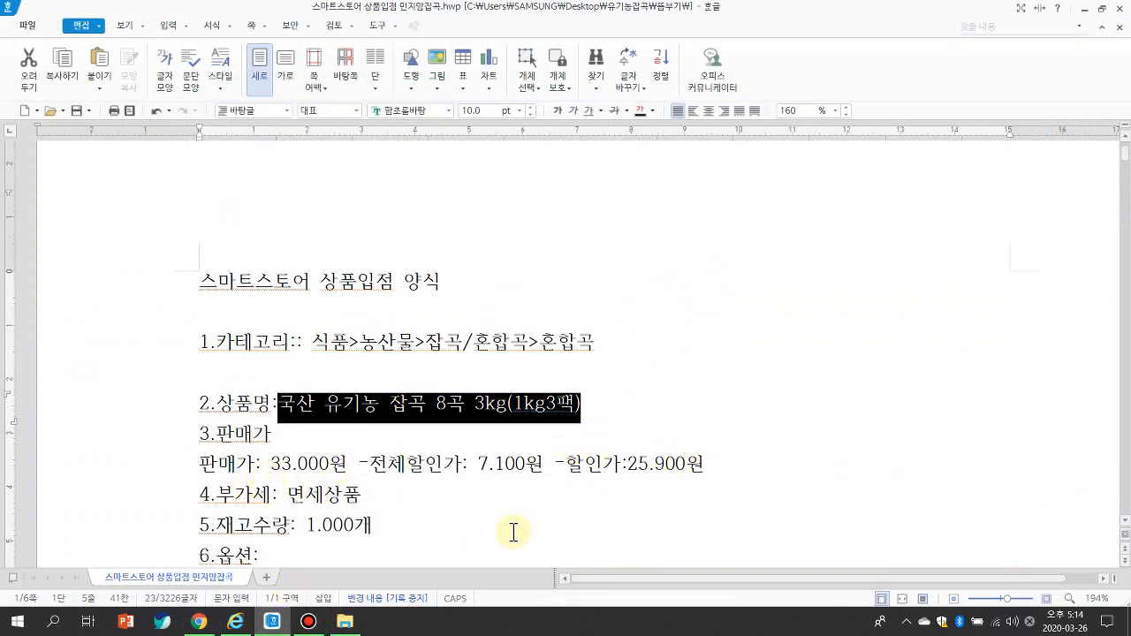
pyautogui.click(274, 622)
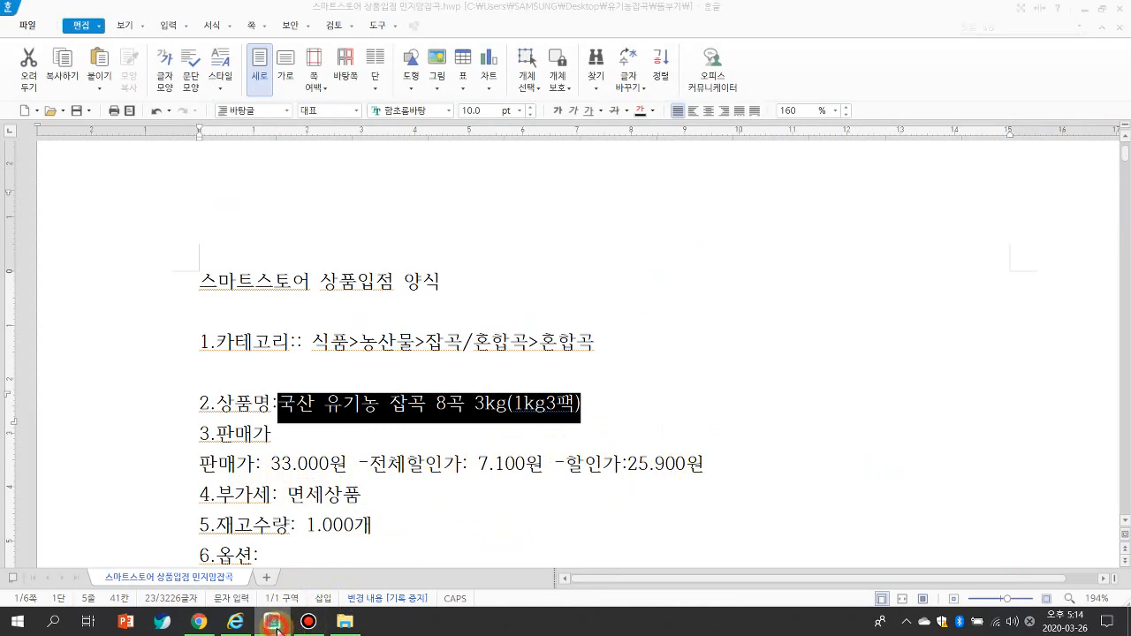
pyautogui.click(421, 380)
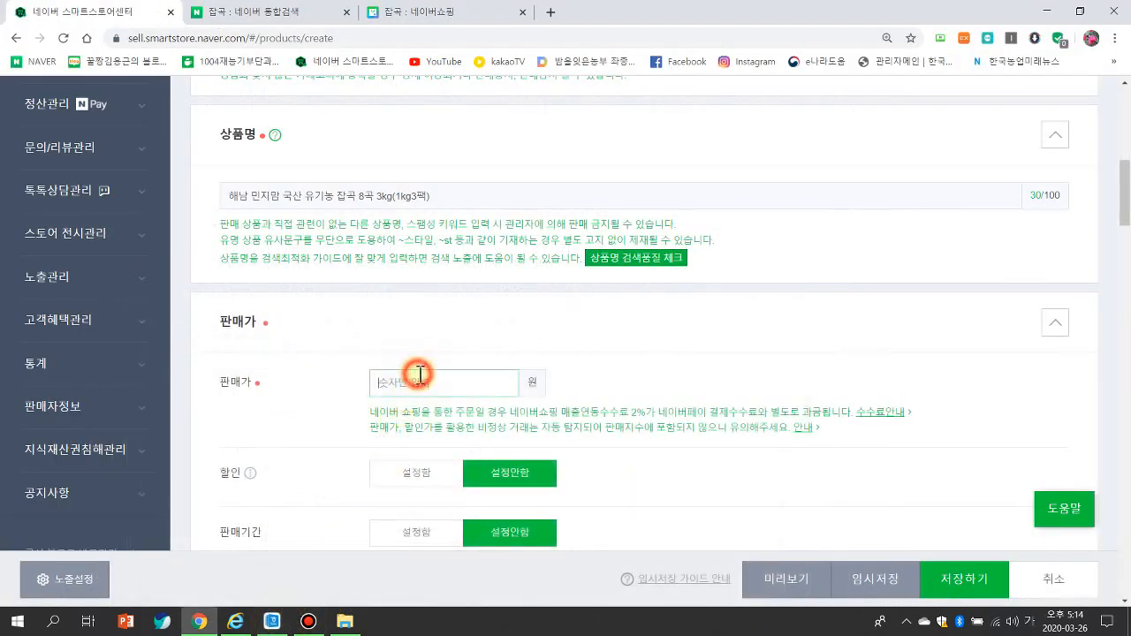
pyautogui.write('33000')
# - Set 할인 to 설정함 and enter the 전체 할인 of 7100원 given in the listing document
pyautogui.scroll(-1, 415, 411)
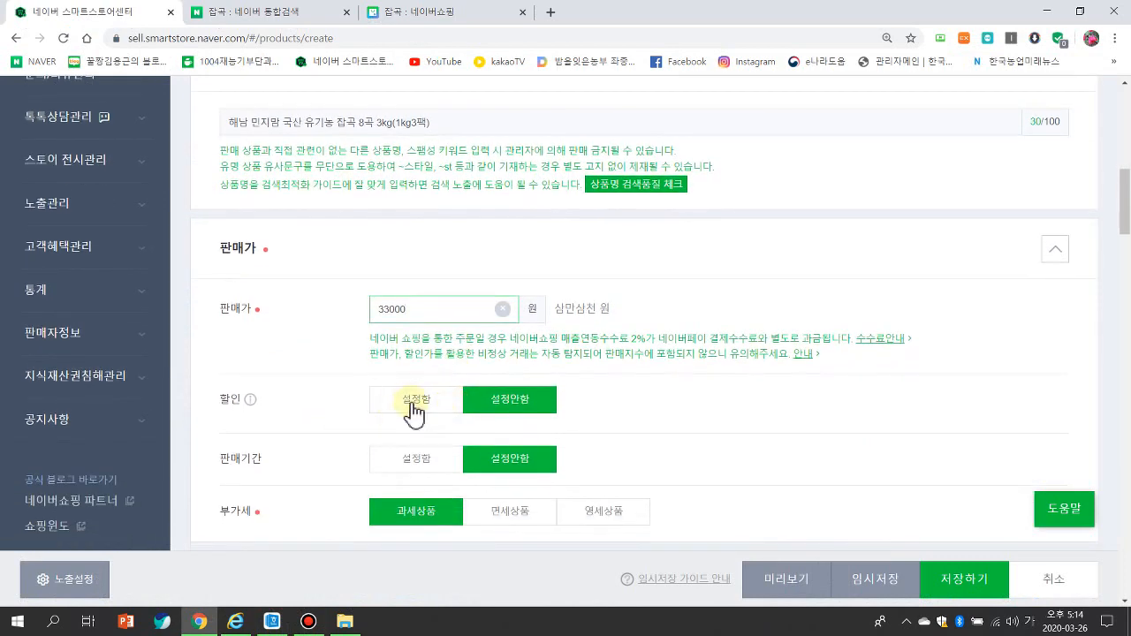
pyautogui.click(412, 406)
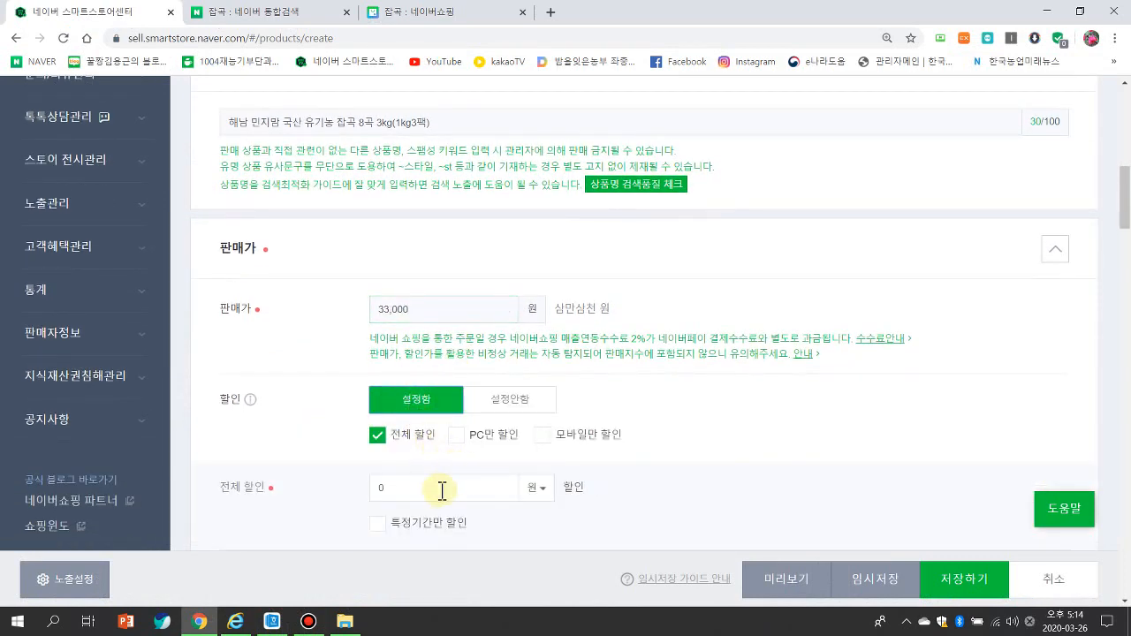
pyautogui.scroll(-1, 419, 521)
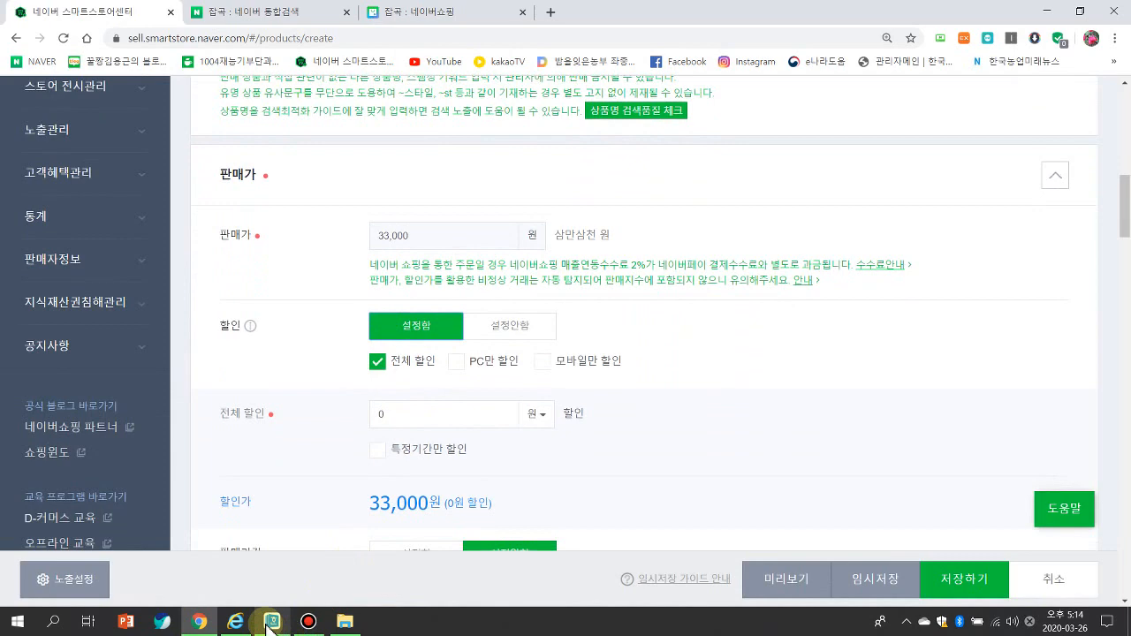
pyautogui.moveTo(271, 621)
pyautogui.click(276, 565)
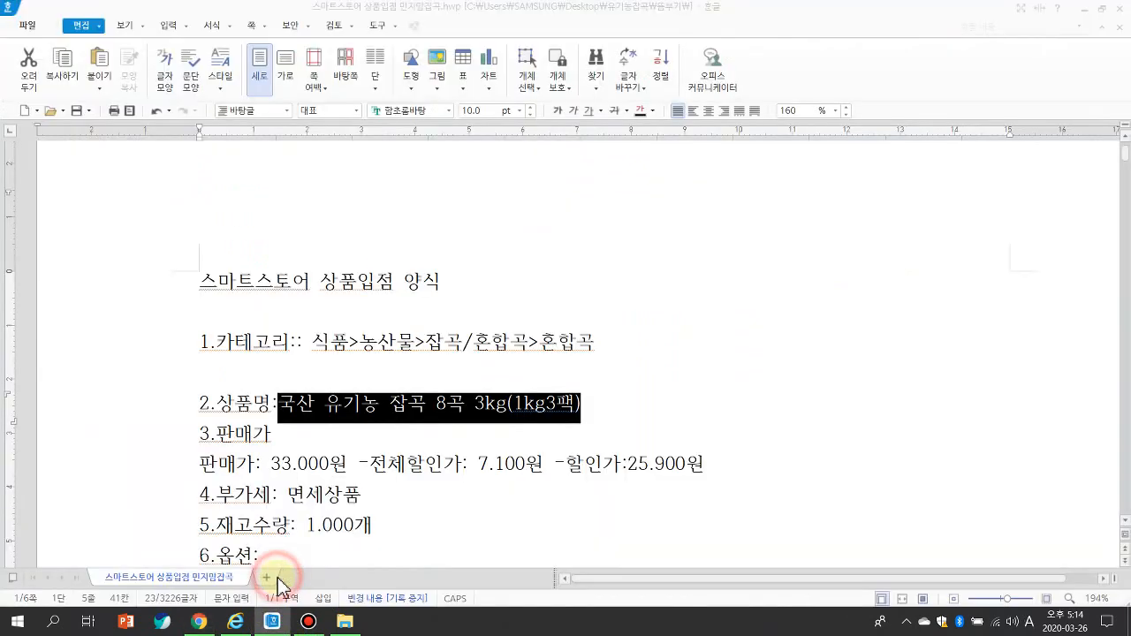
pyautogui.click(271, 621)
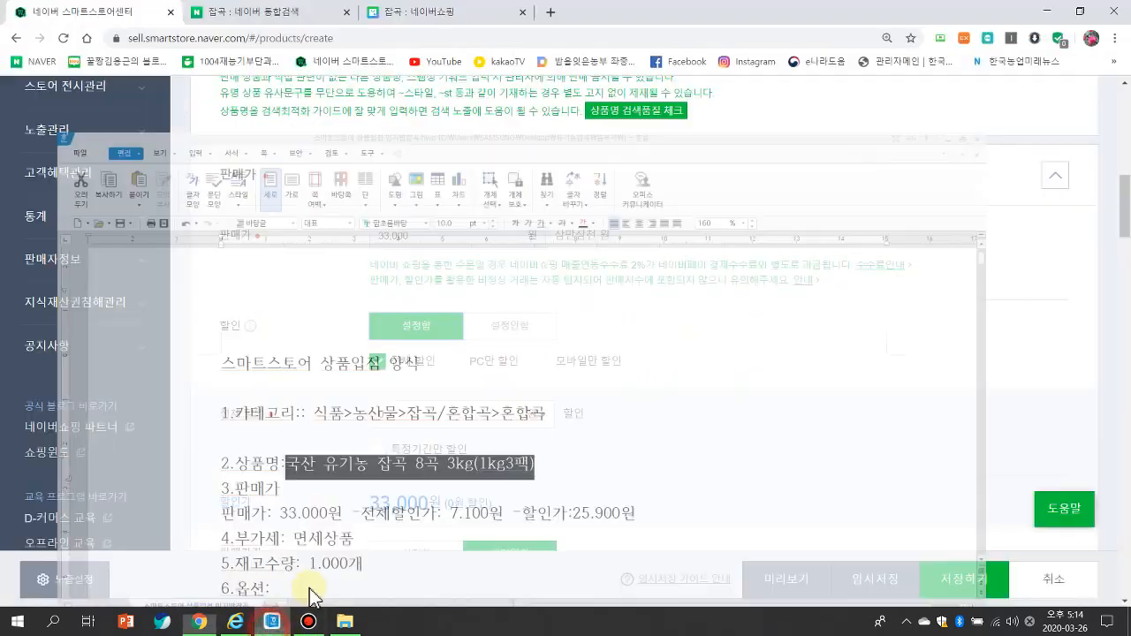
pyautogui.click(409, 409)
pyautogui.press('BackSpace')
pyautogui.write('7')
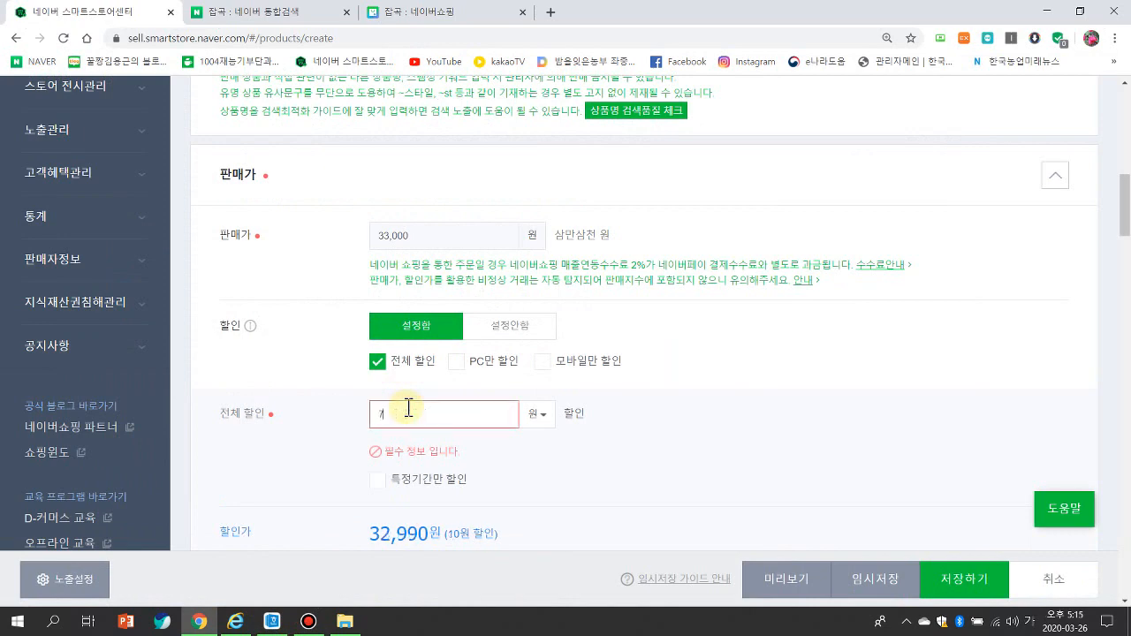
pyautogui.write('100')
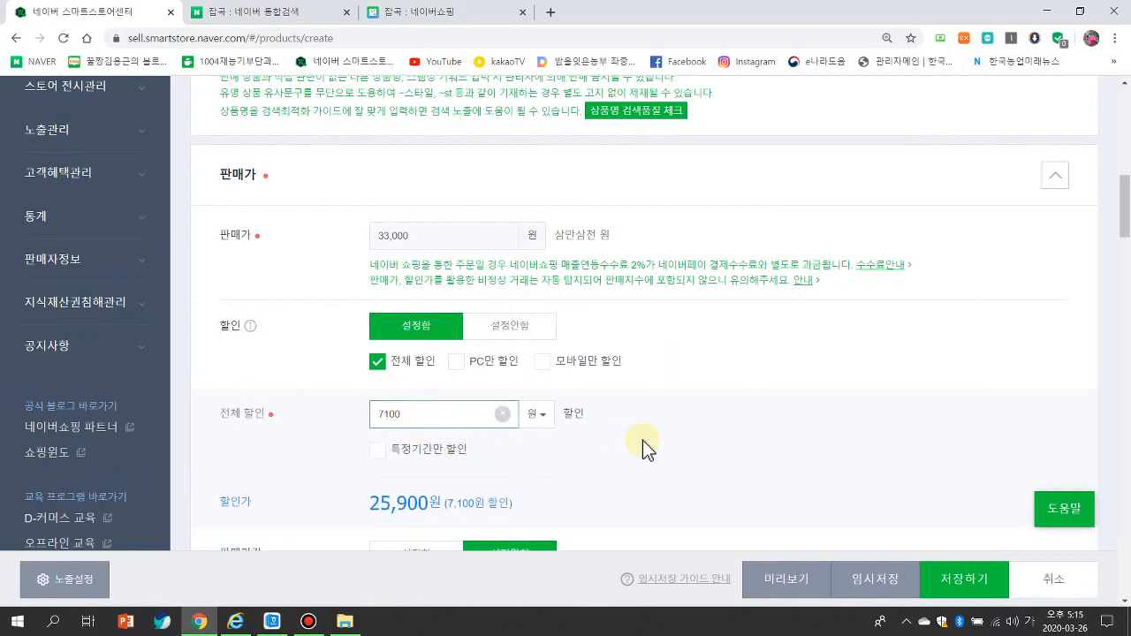
# - Check the discount against the listing document and examine the price display in the product page preview
pyautogui.scroll(-1, 642, 440)
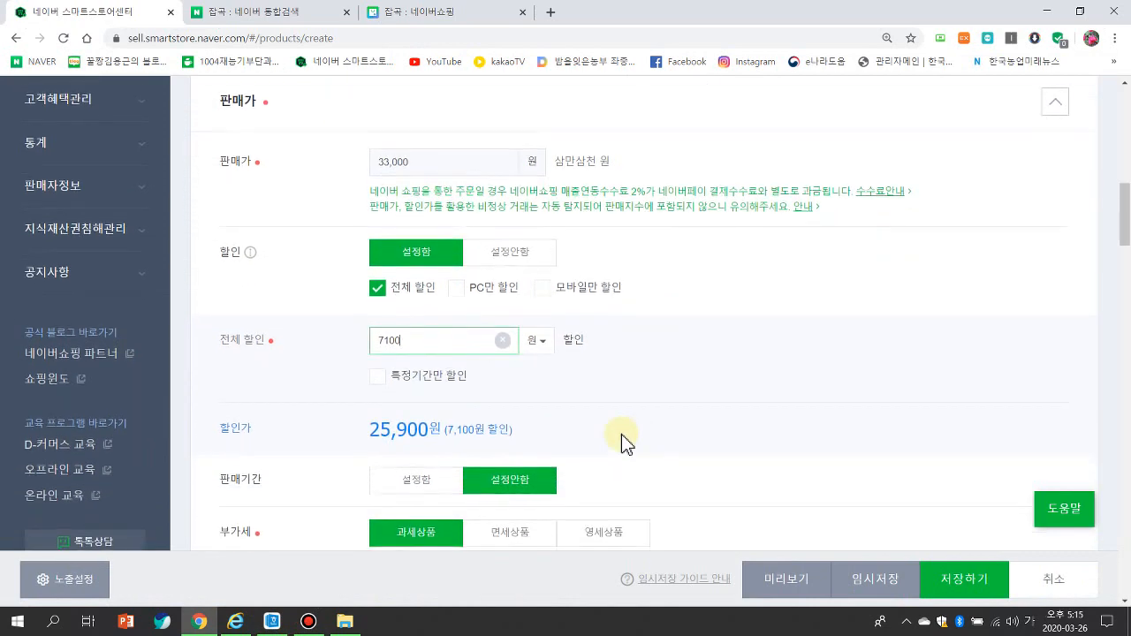
pyautogui.click(271, 623)
pyautogui.click(269, 630)
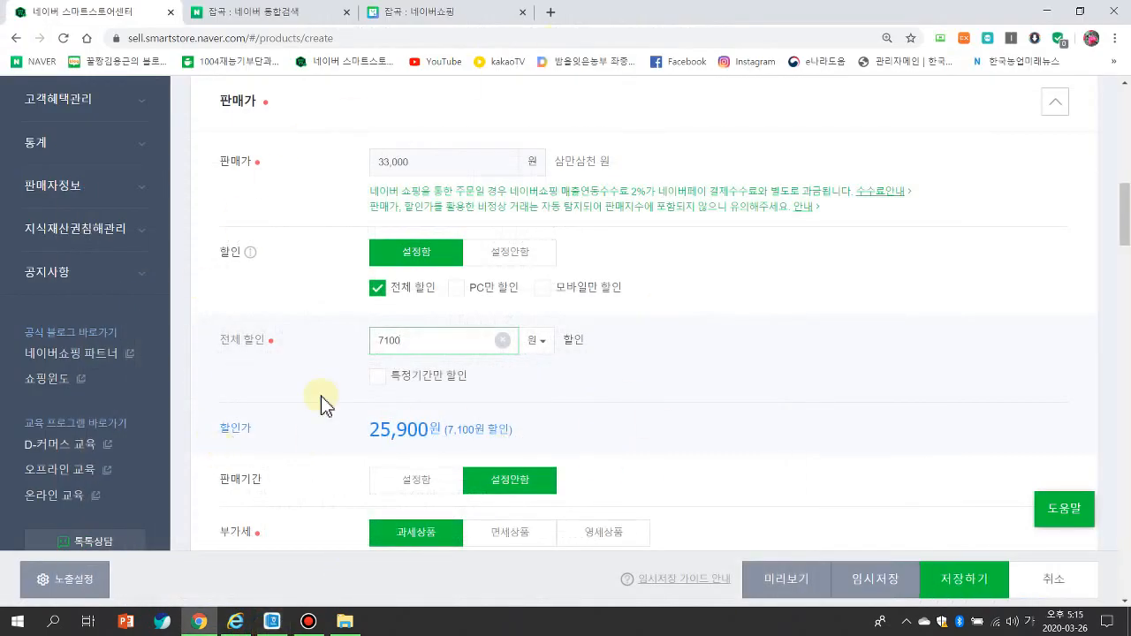
pyautogui.scroll(-2, 508, 327)
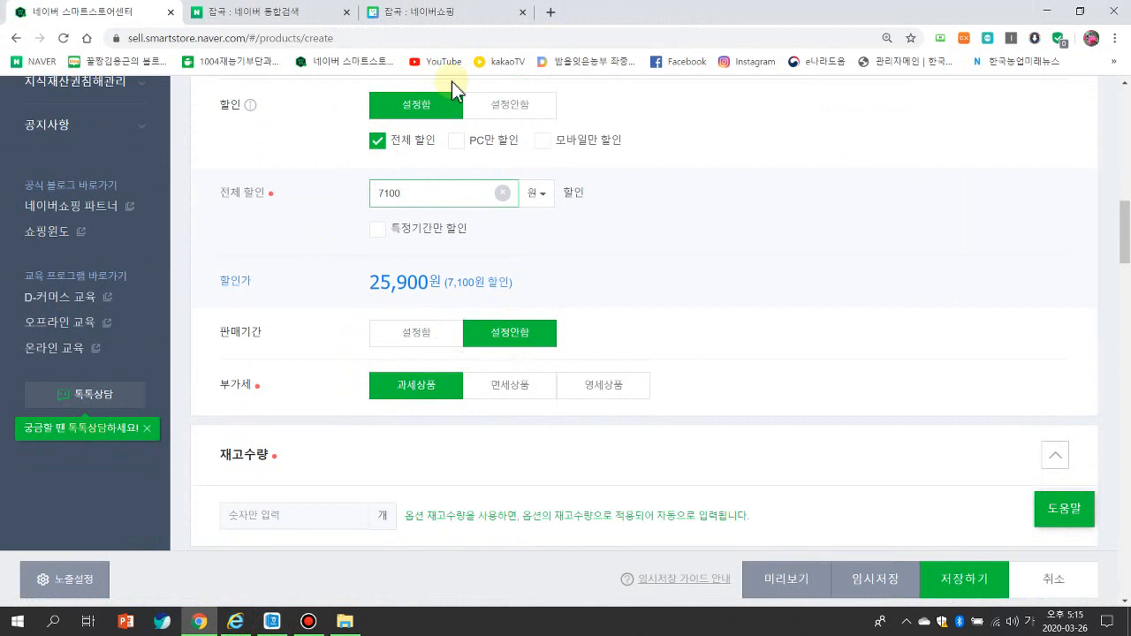
pyautogui.click(765, 580)
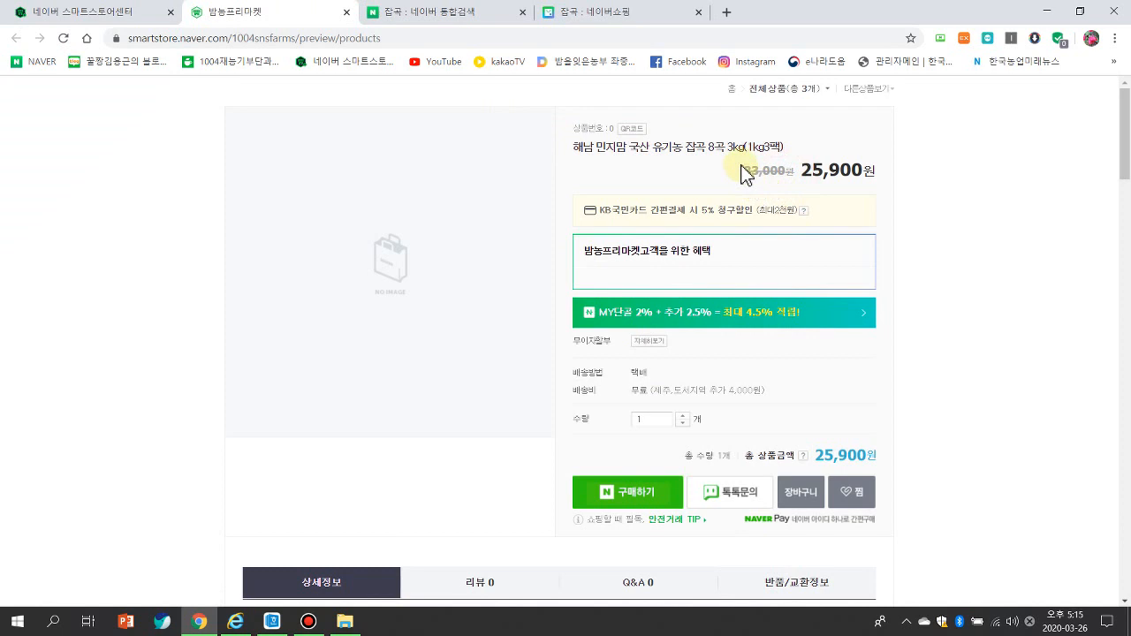
pyautogui.click(870, 177)
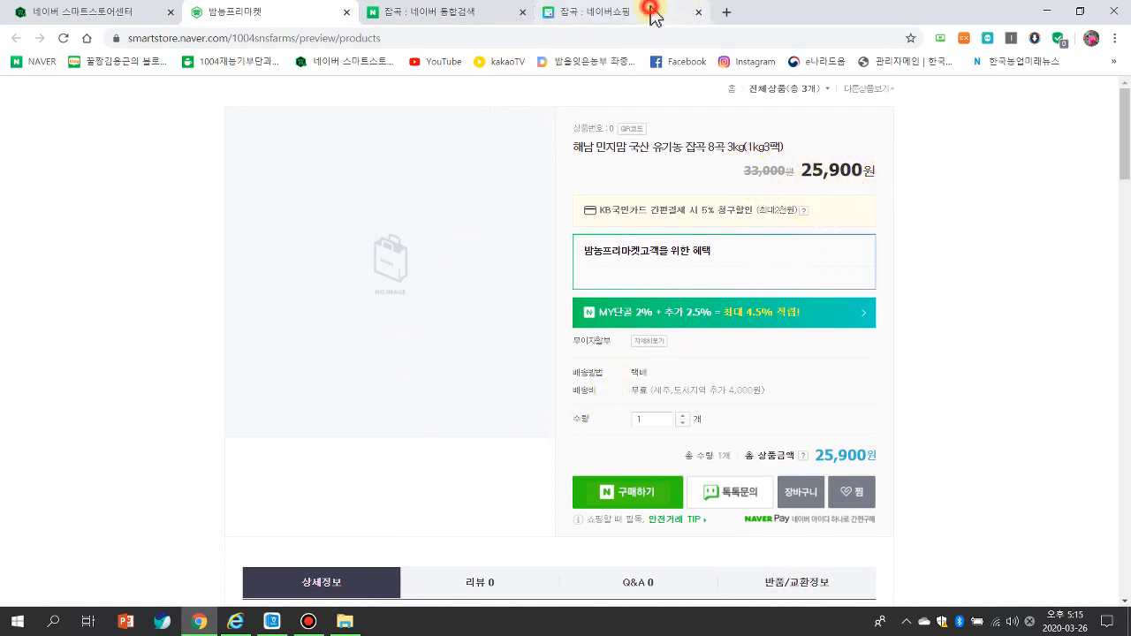
pyautogui.moveTo(651, 13); pyautogui.dragTo(448, 30)
pyautogui.click(291, 17)
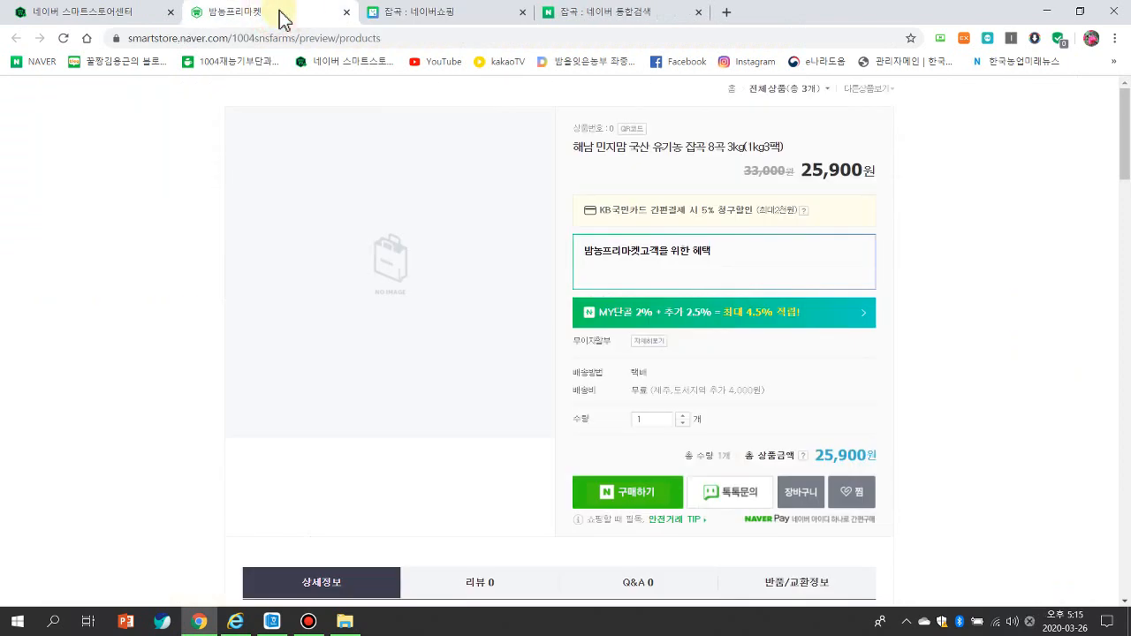
pyautogui.click(141, 15)
# - Set 할인 to 설정안함 and change the 판매가 to 25900원
pyautogui.scroll(3, 415, 274)
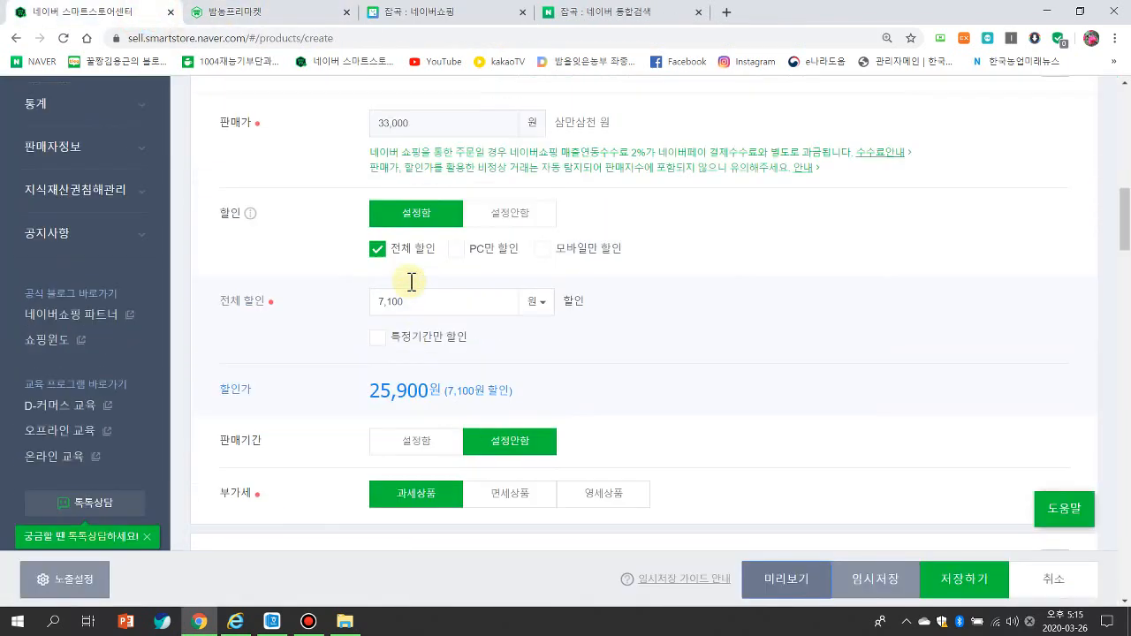
pyautogui.click(506, 329)
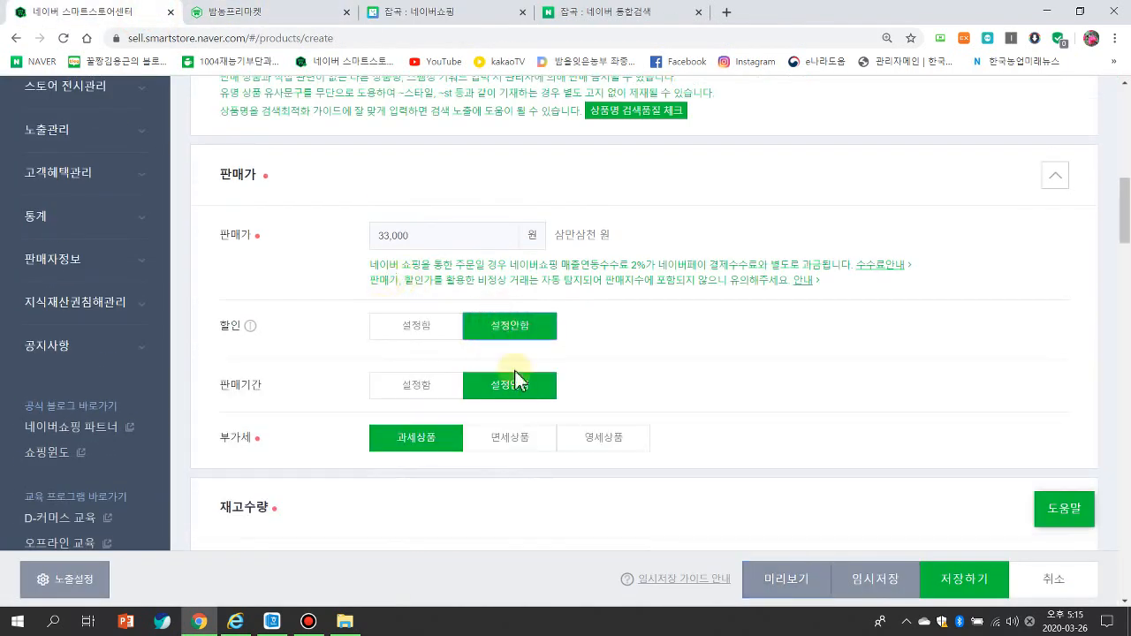
pyautogui.click(410, 235)
pyautogui.moveTo(409, 234); pyautogui.dragTo(347, 236)
pyautogui.write('25900')
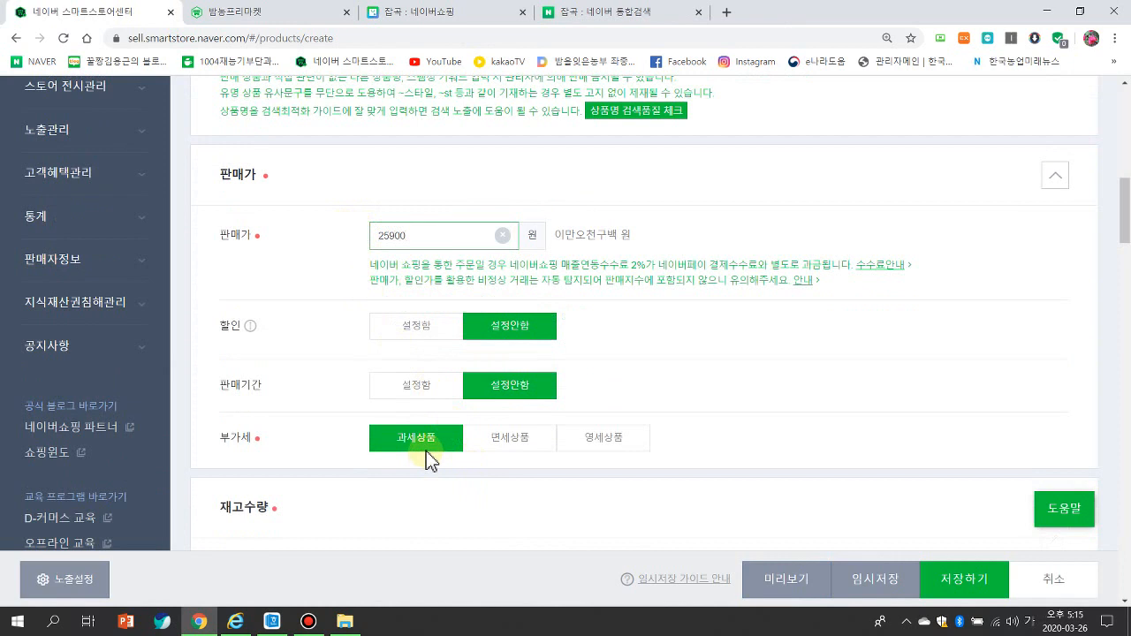
# - Preview the product page without a discount, close the preview and return to the registration form
pyautogui.click(784, 581)
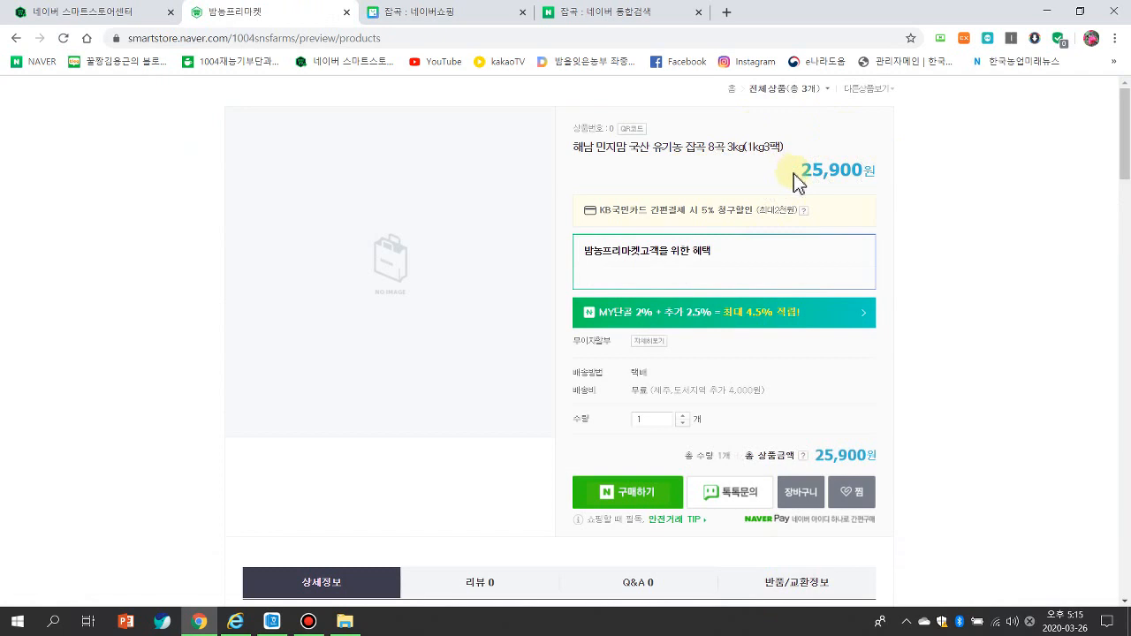
pyautogui.click(346, 12)
pyautogui.click(137, 13)
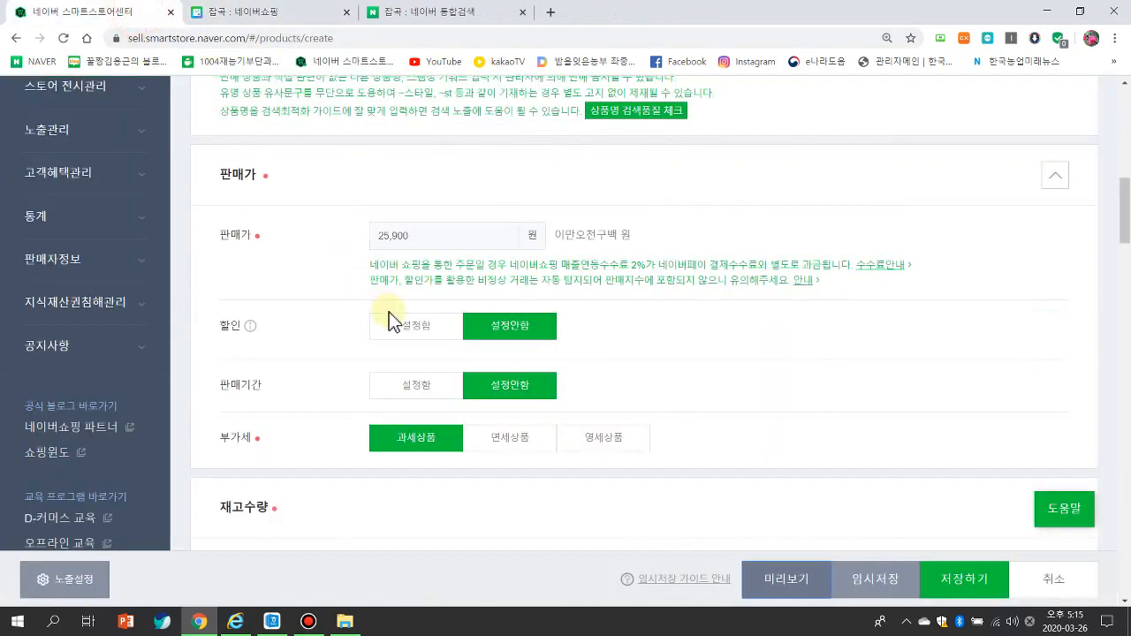
# - Set 할인 back to 설정함 and the 판매가 to 33000원
pyautogui.click(403, 332)
pyautogui.moveTo(396, 236); pyautogui.dragTo(411, 235)
pyautogui.write('33000')
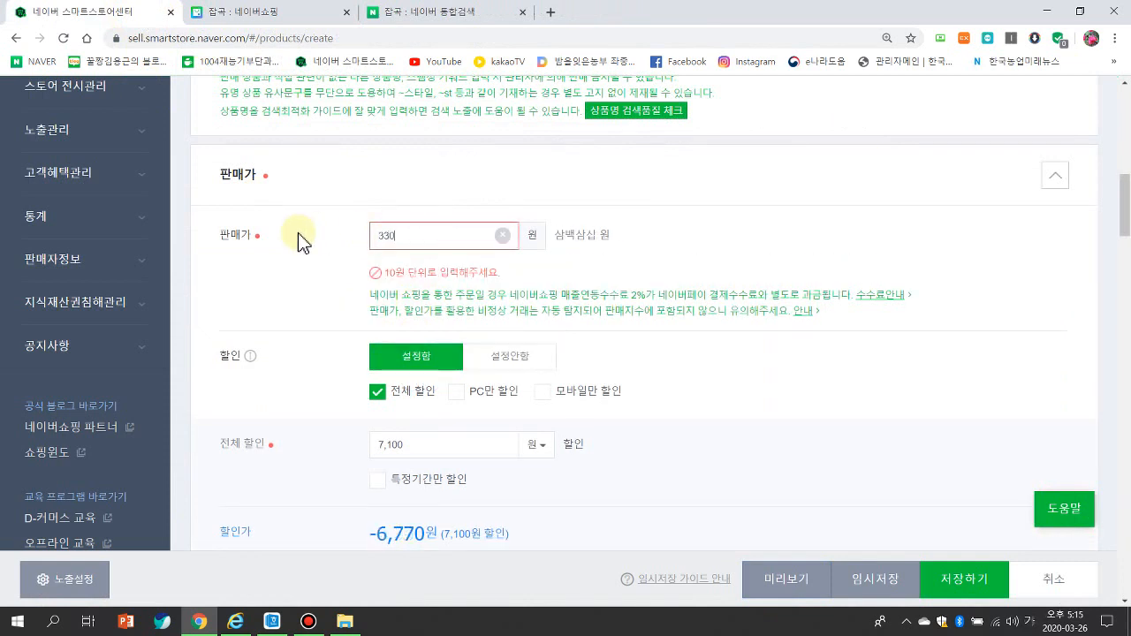
pyautogui.click(712, 378)
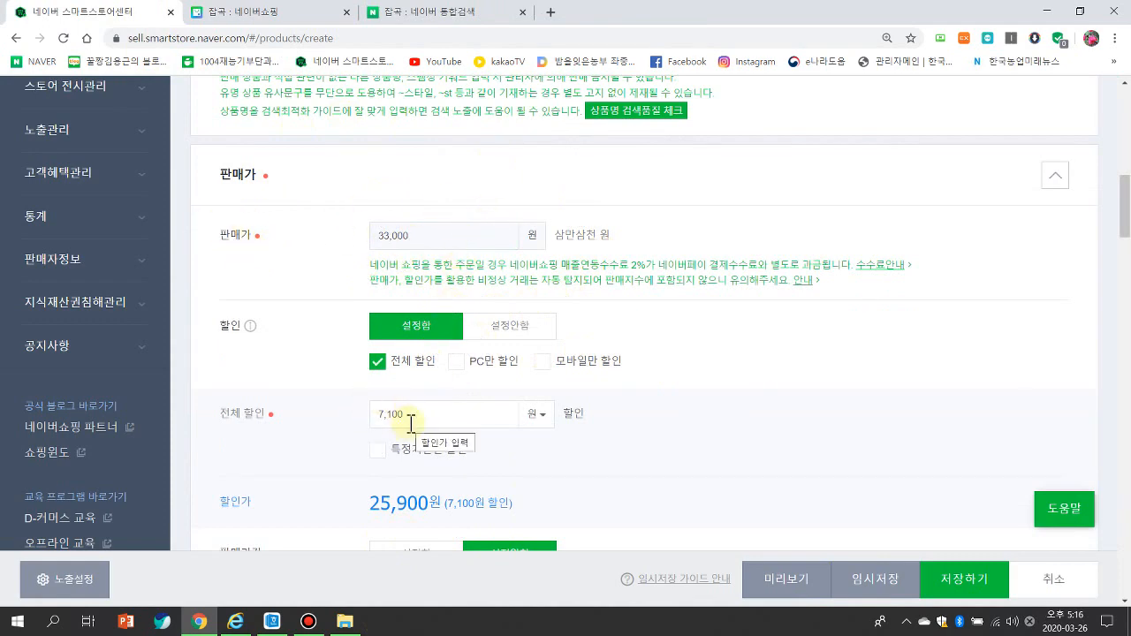
# - Review the price section of the form and look up the 부가세 and 재고수량 entries in the listing document
pyautogui.scroll(-1, 409, 424)
pyautogui.scroll(-1, 410, 424)
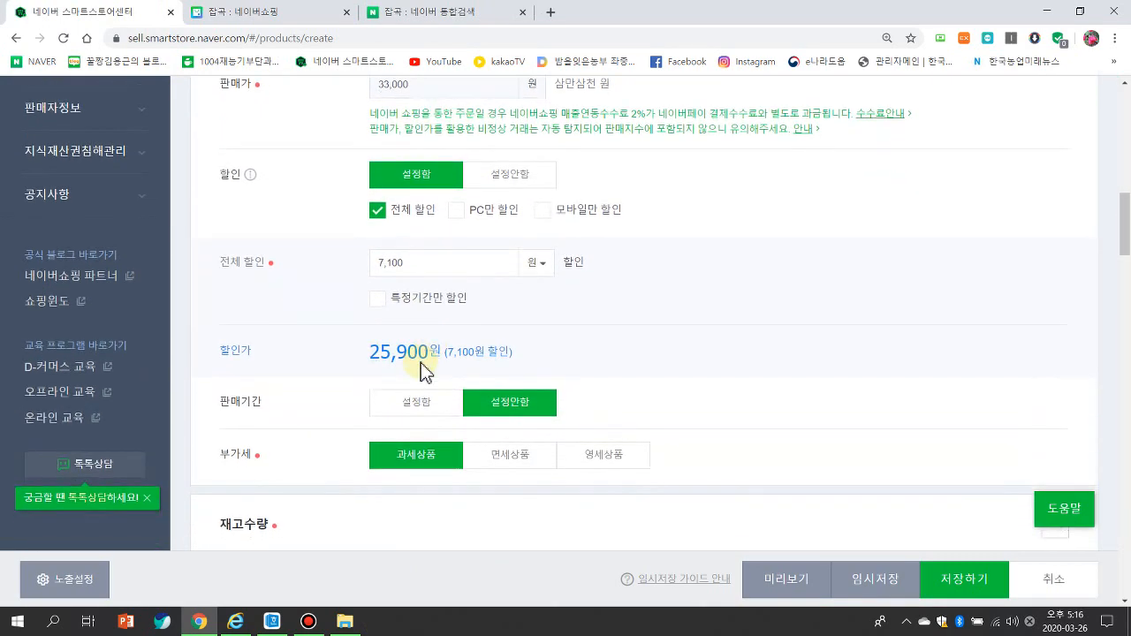
pyautogui.scroll(-1, 420, 371)
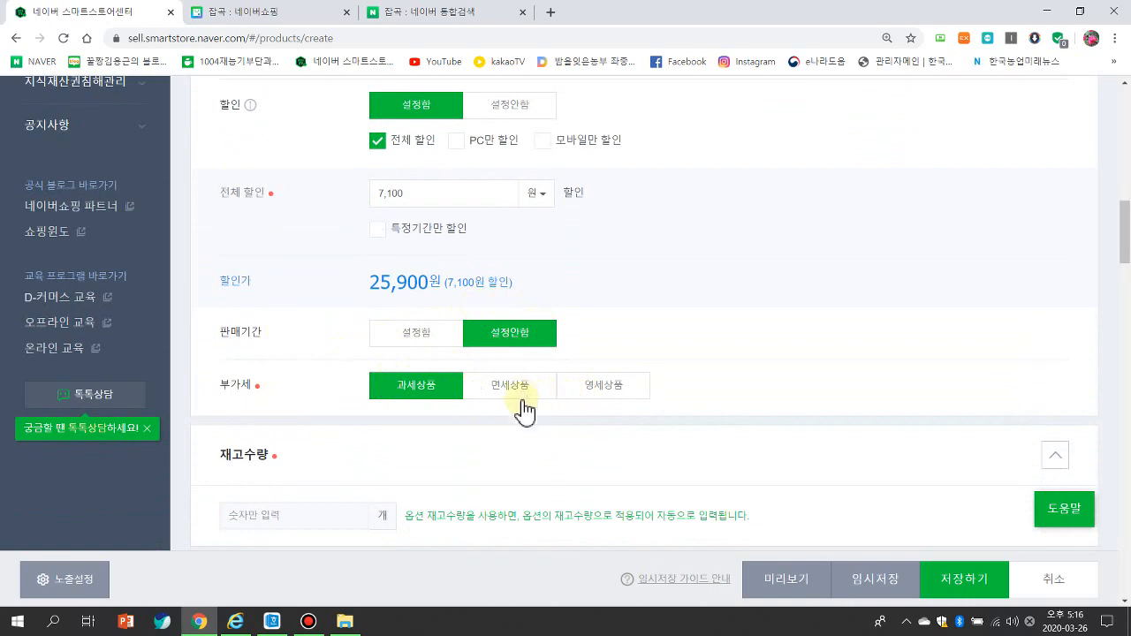
pyautogui.click(272, 621)
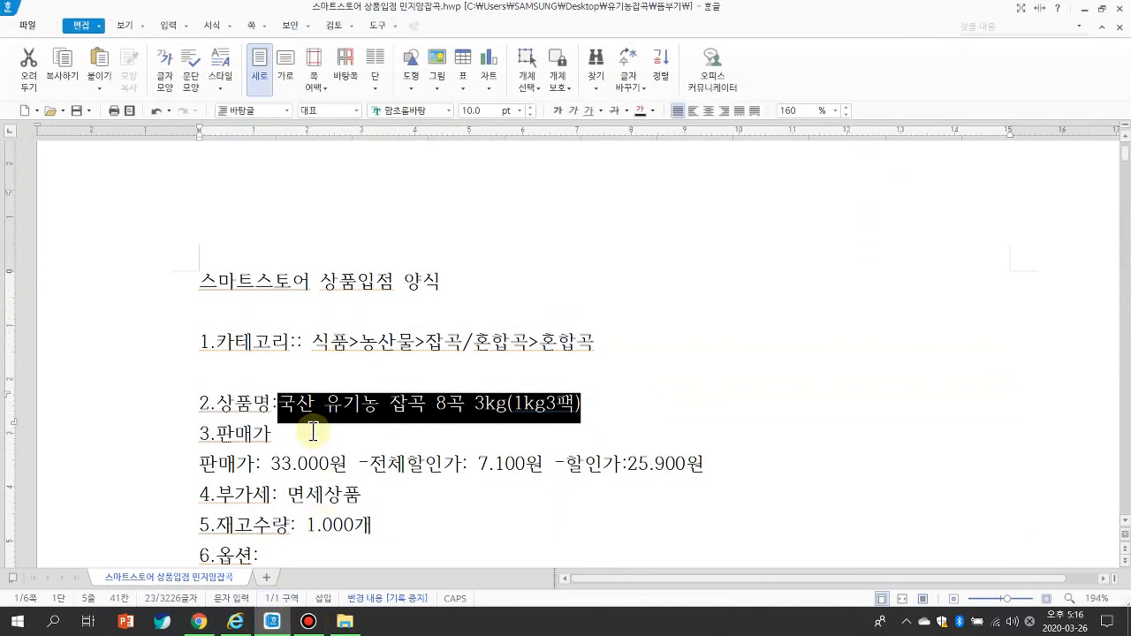
pyautogui.scroll(-3, 283, 455)
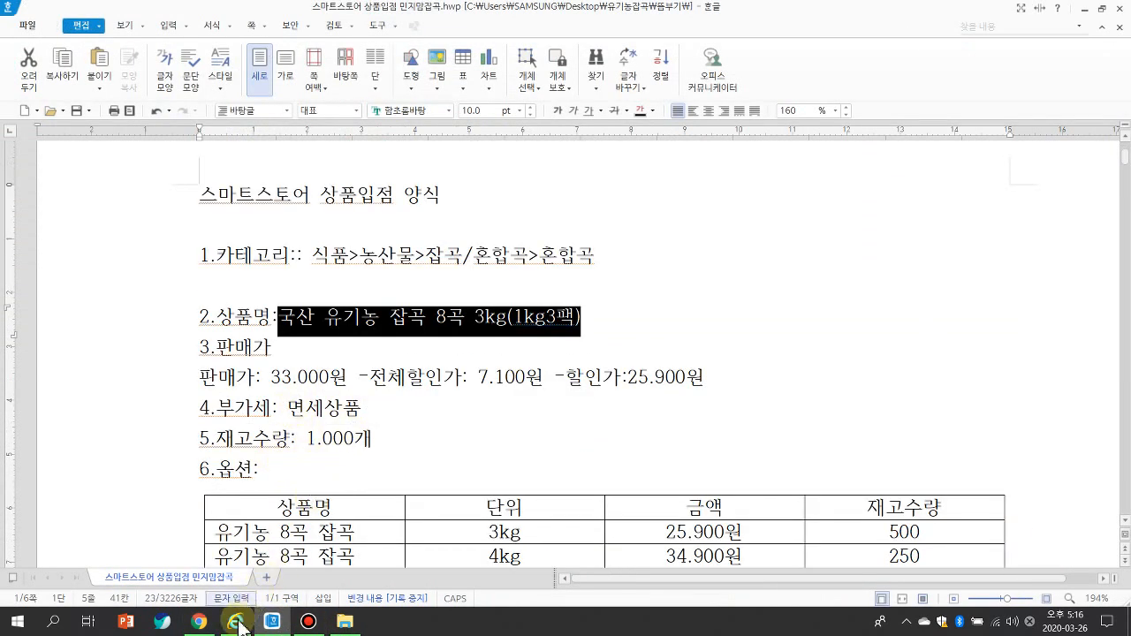
pyautogui.click(272, 621)
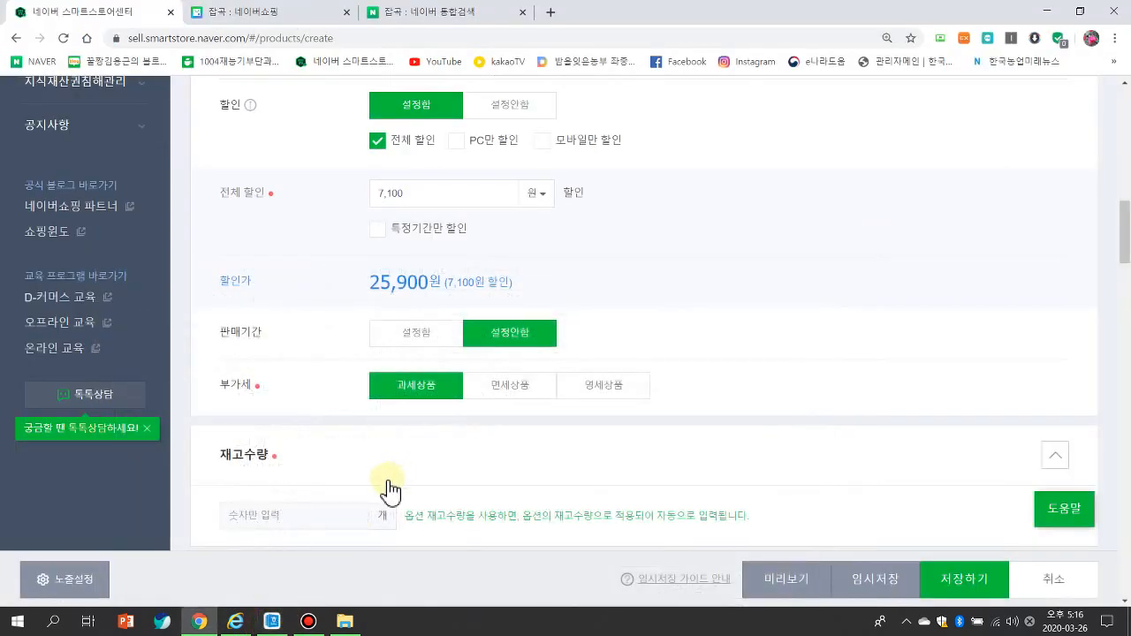
# - Set 부가세 to 면세상품 and 재고수량 to 1000, and review the price settings above
pyautogui.click(511, 386)
pyautogui.scroll(-3, 371, 353)
pyautogui.click(296, 287)
pyautogui.write('1000')
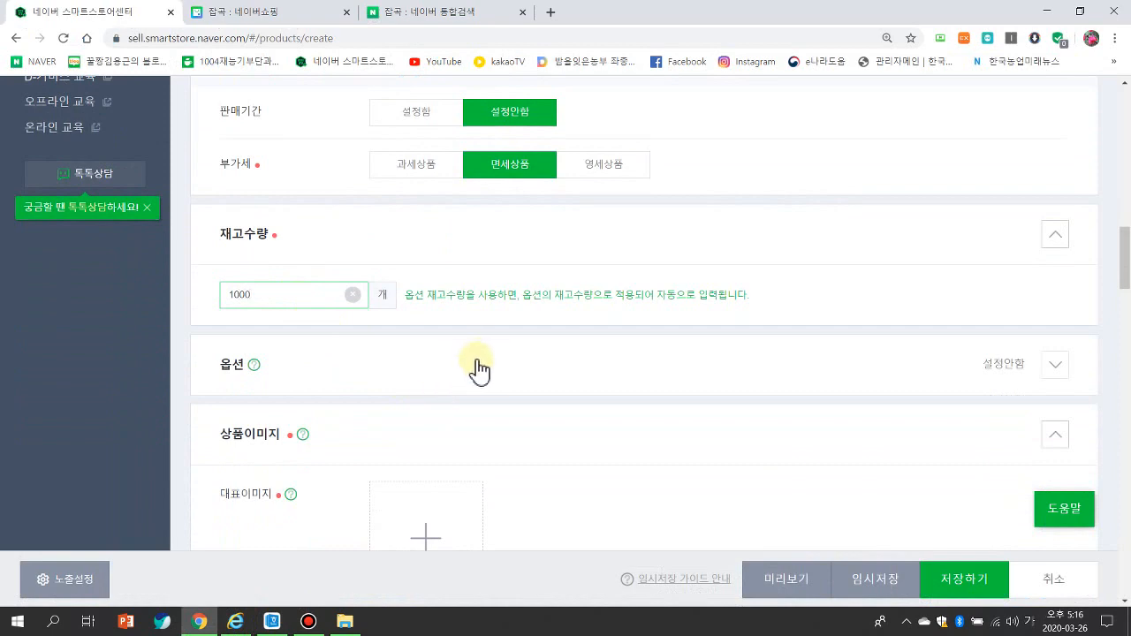
pyautogui.scroll(5, 477, 366)
pyautogui.scroll(1, 383, 298)
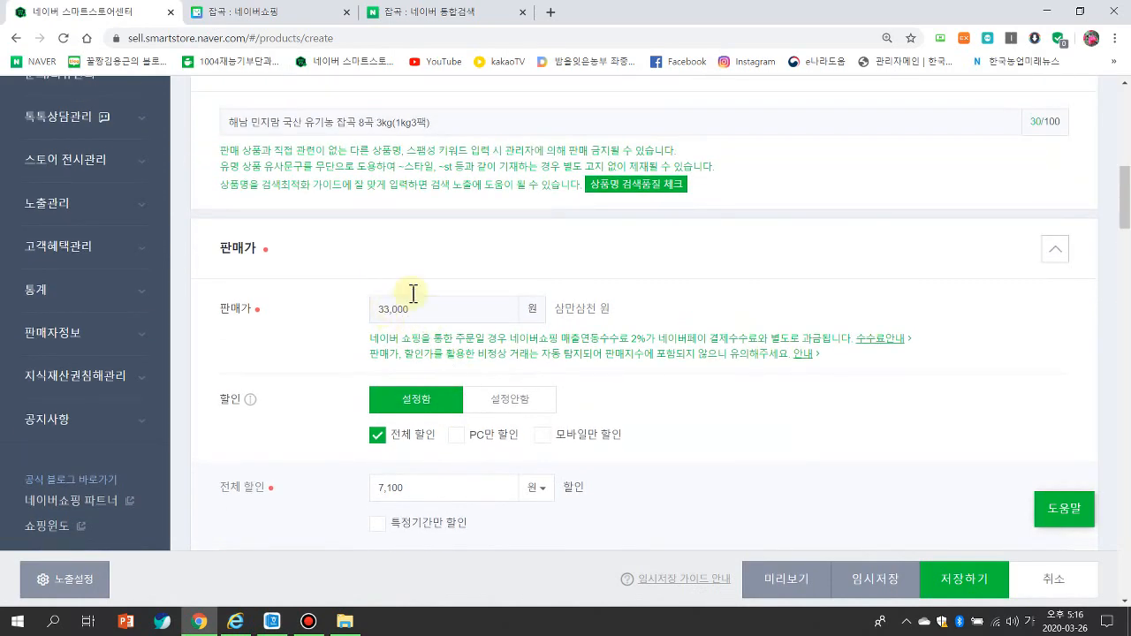
pyautogui.scroll(-3, 430, 368)
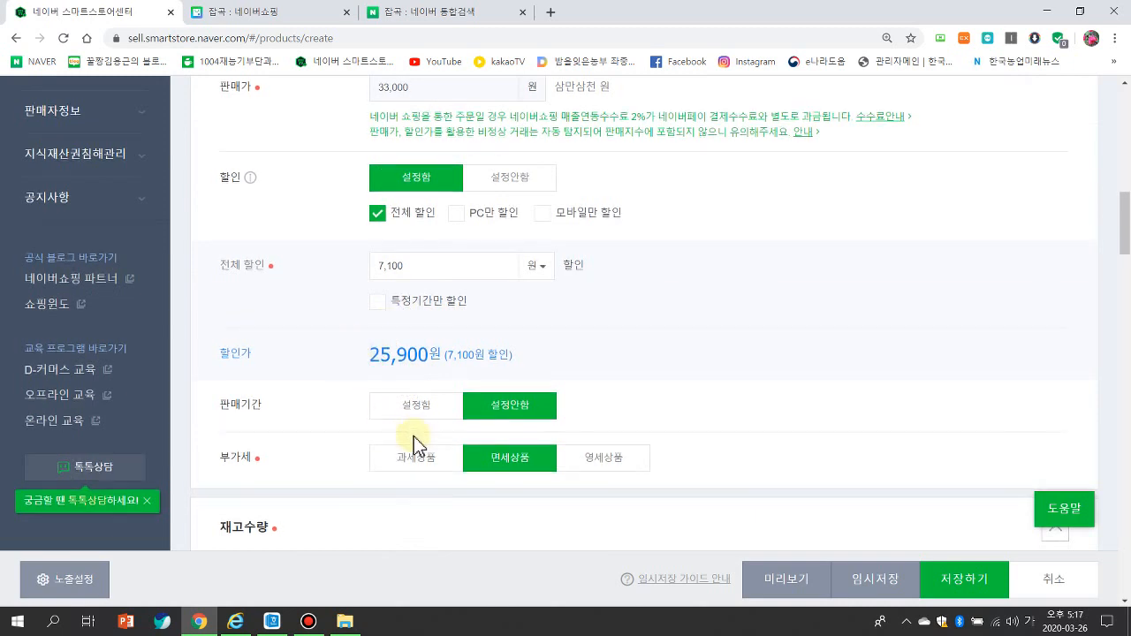
pyautogui.scroll(-2, 418, 439)
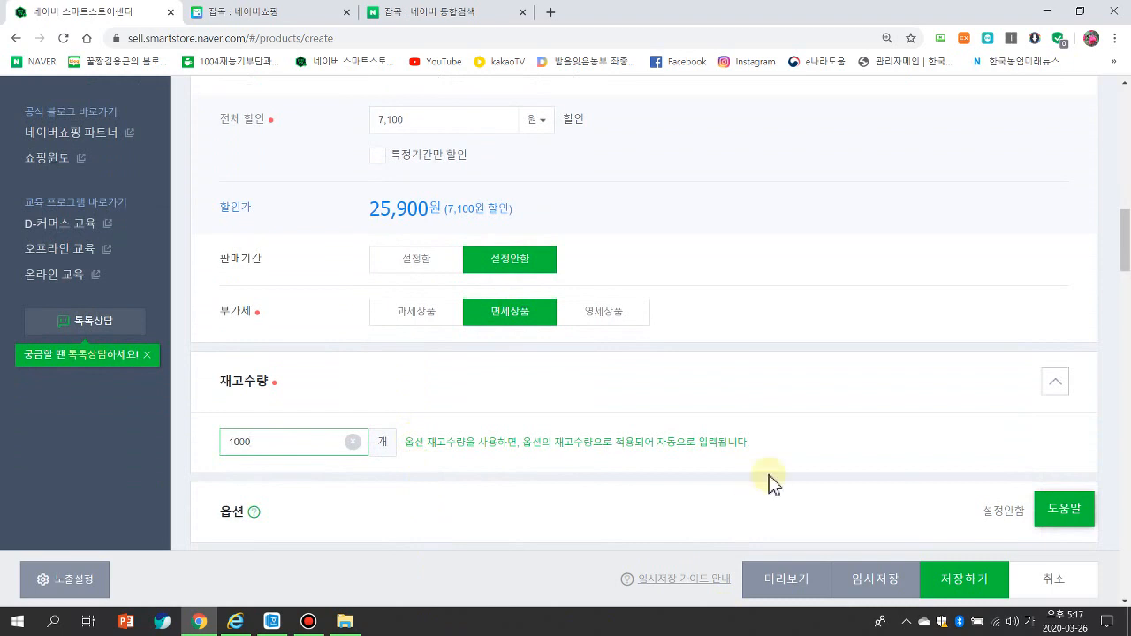
# - Look up the 옵션 table with units, prices and stock in the listing document and return to the registration form
pyautogui.scroll(-3, 790, 227)
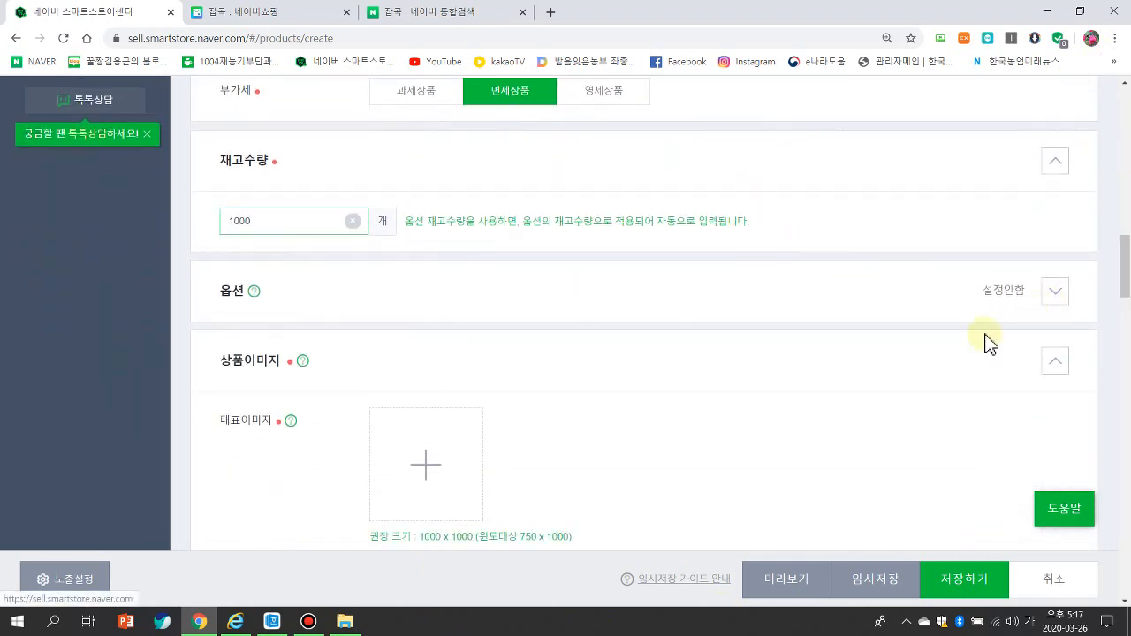
pyautogui.moveTo(272, 621)
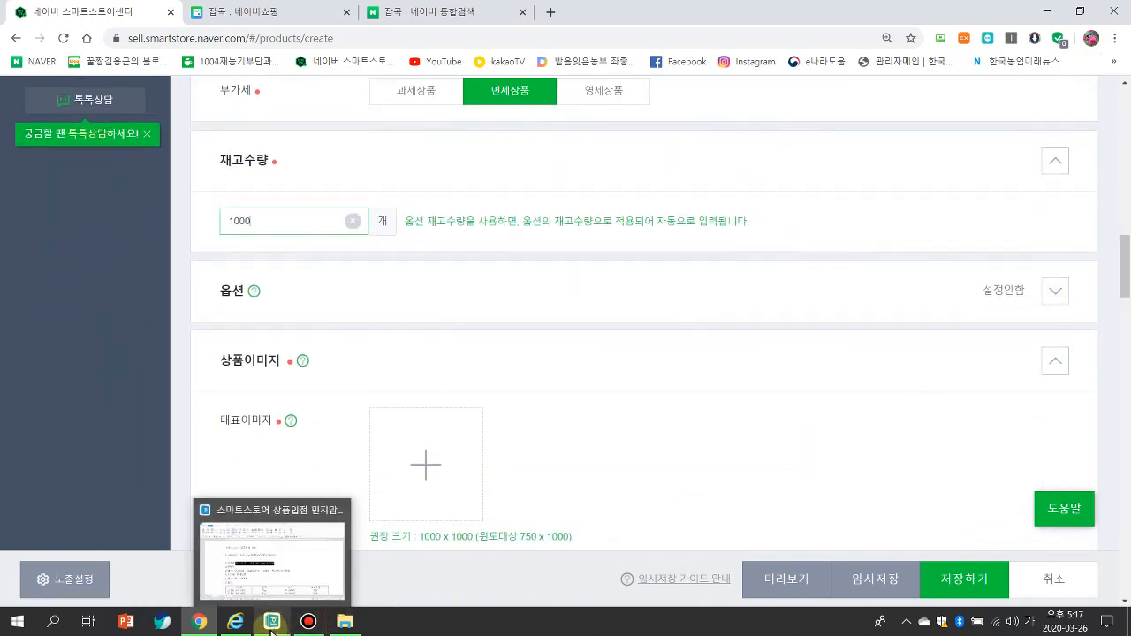
pyautogui.click(293, 575)
pyautogui.scroll(-2, 357, 520)
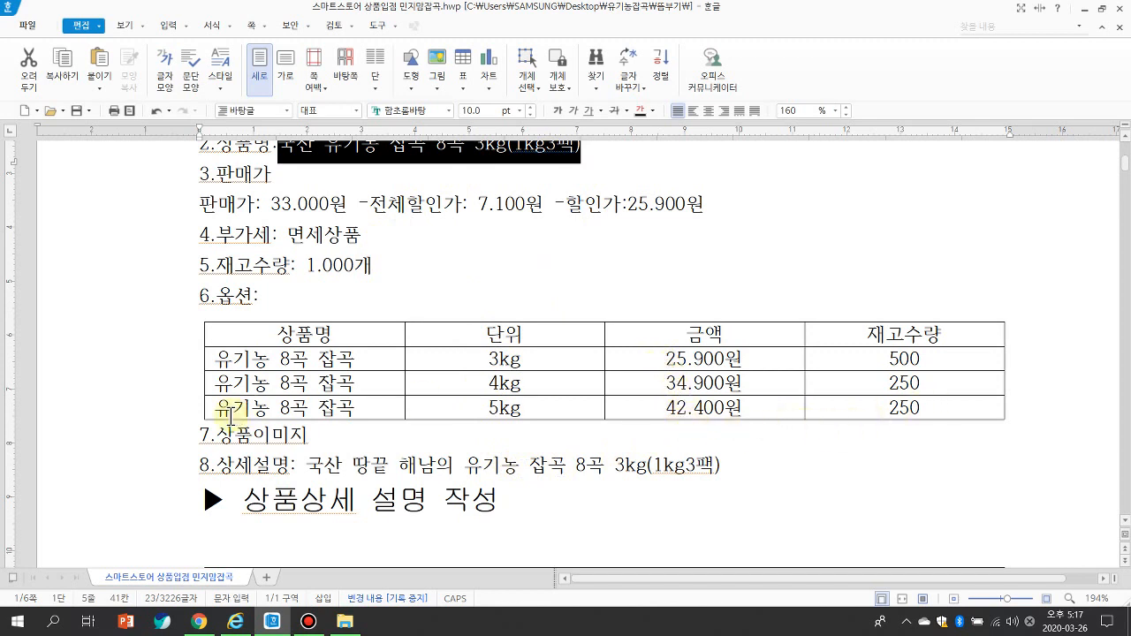
pyautogui.moveTo(222, 408); pyautogui.dragTo(903, 411)
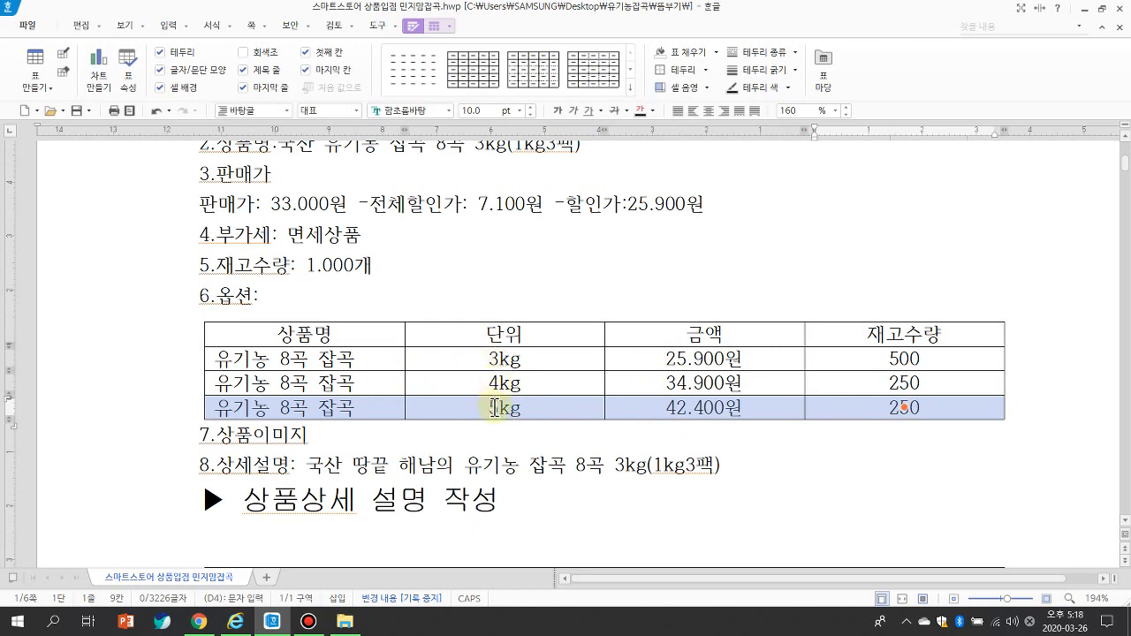
pyautogui.scroll(2, 647, 428)
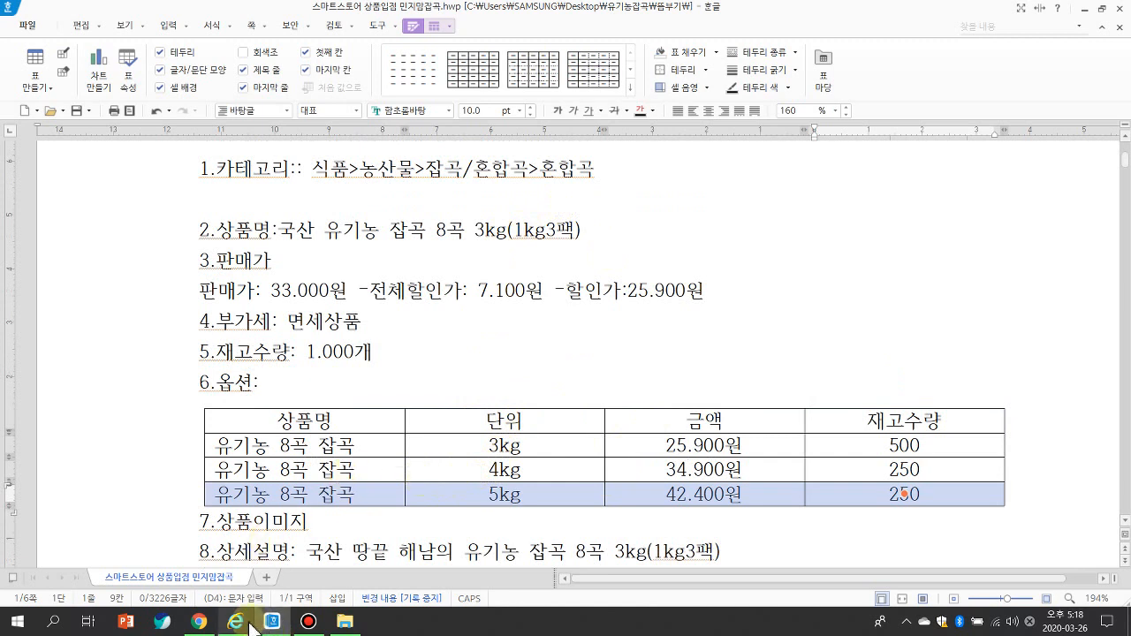
pyautogui.moveTo(251, 629)
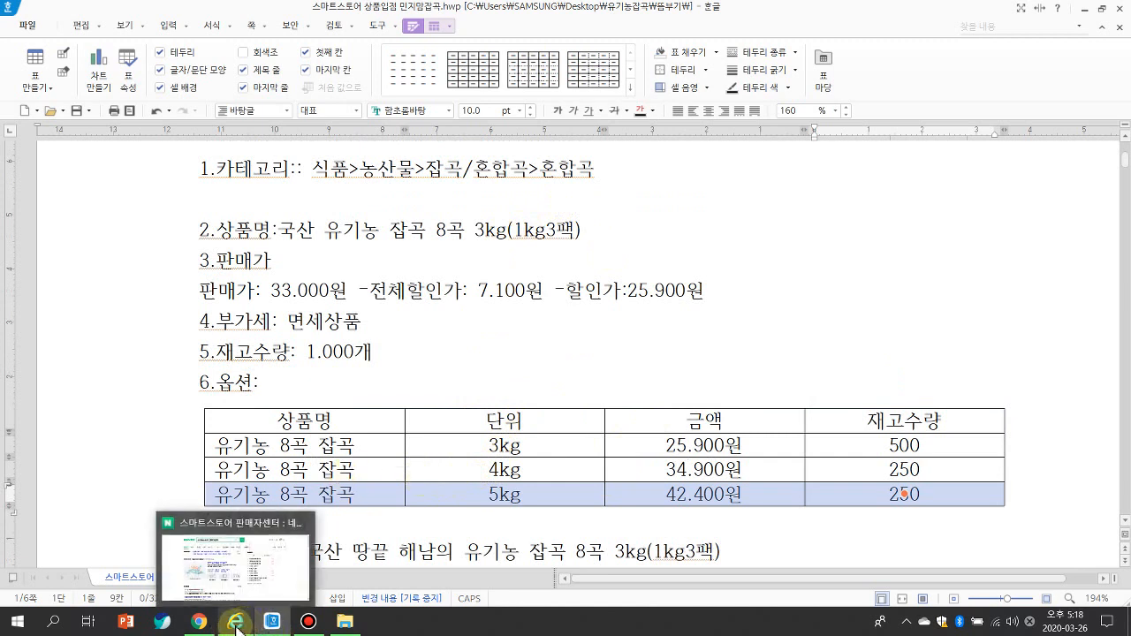
pyautogui.moveTo(205, 625)
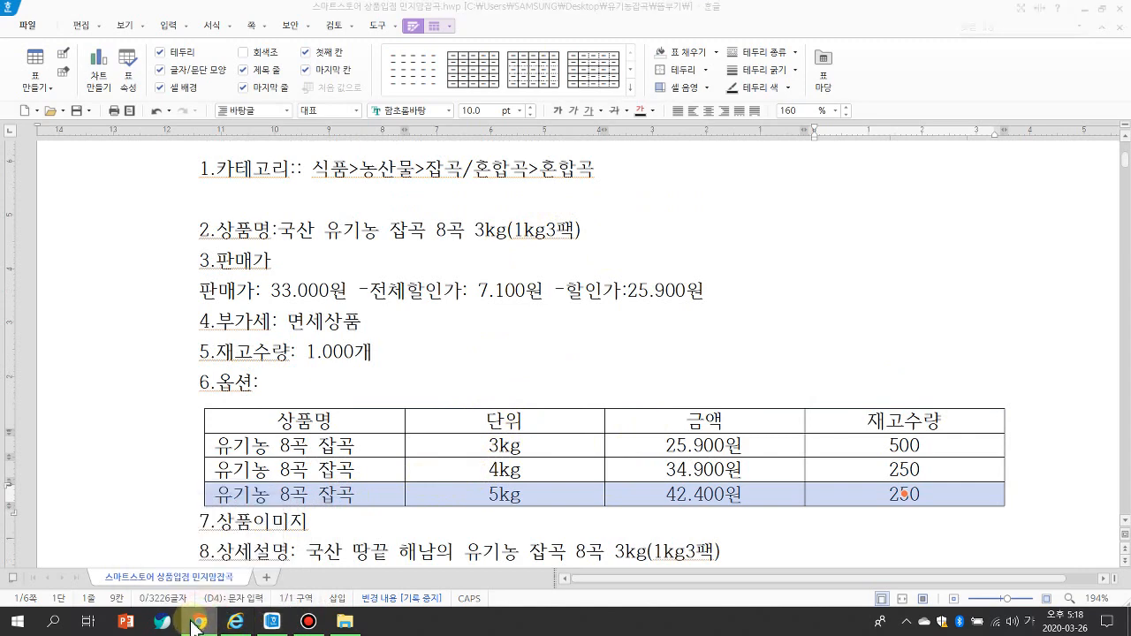
pyautogui.click(1076, 9)
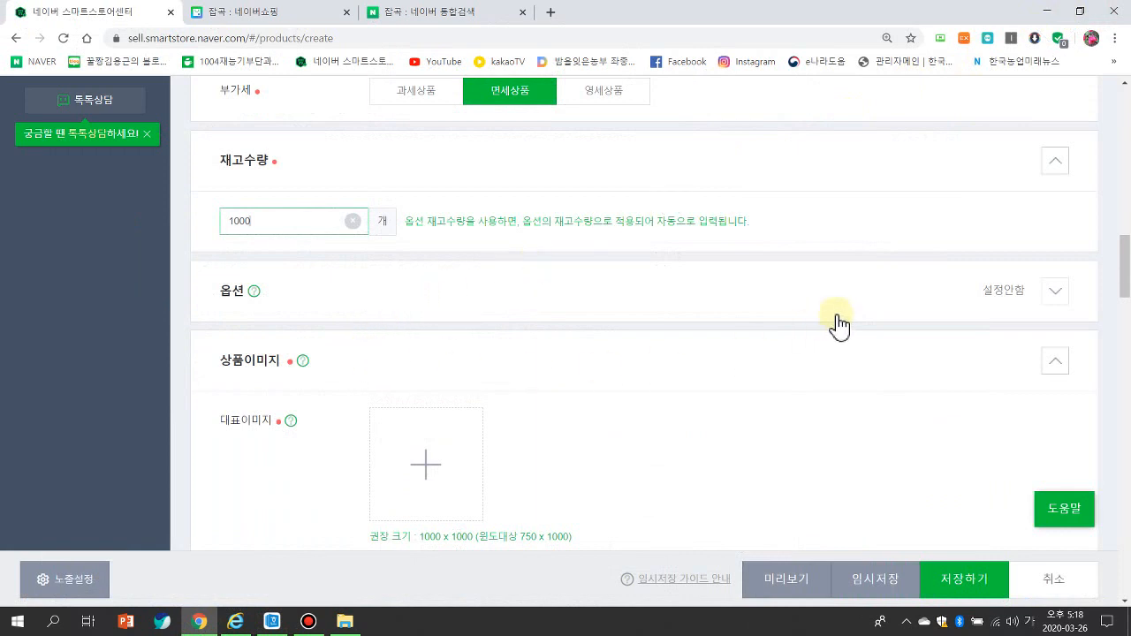
# - Open the 옵션 section with 선택형 set to 설정함 and enter 유기농잡곡 as the 옵션명
pyautogui.click(1043, 294)
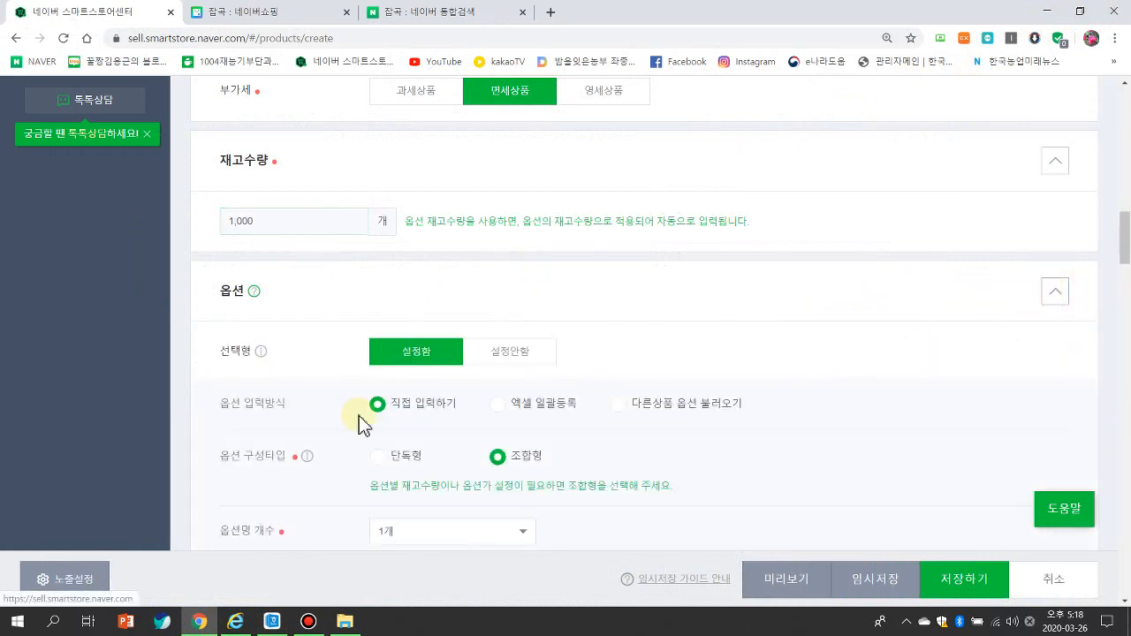
pyautogui.scroll(-1, 371, 407)
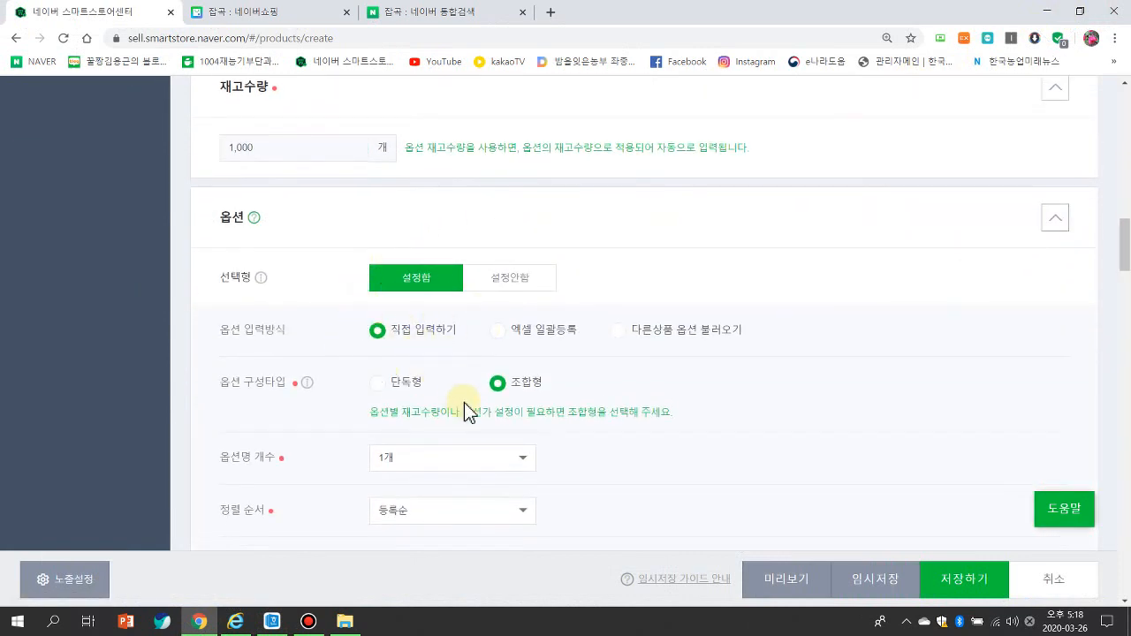
pyautogui.scroll(-2, 497, 382)
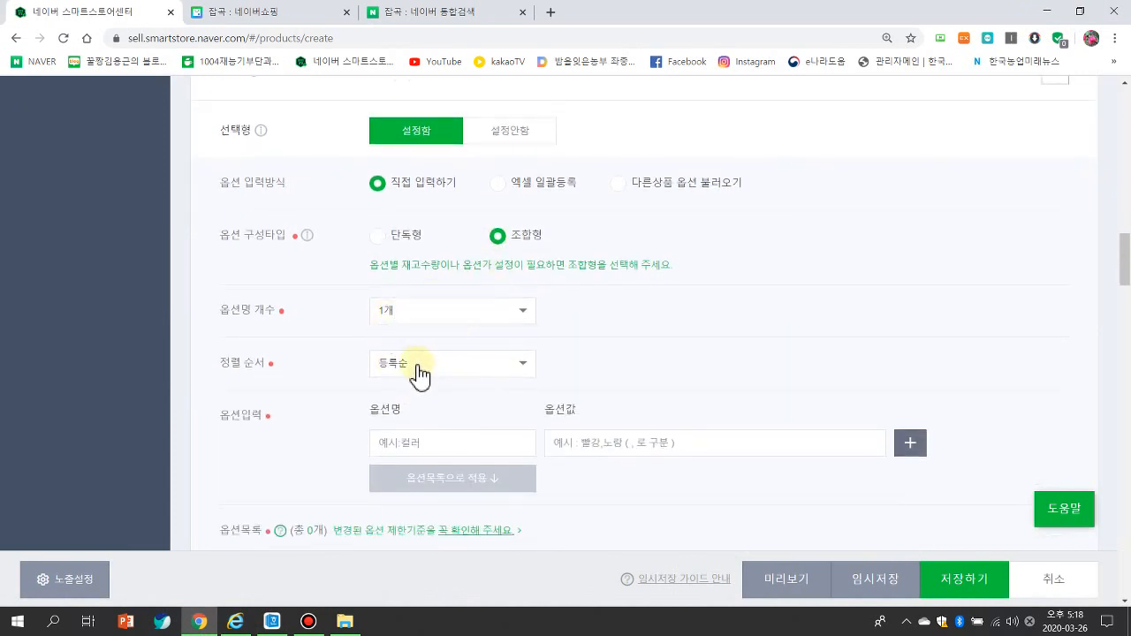
pyautogui.scroll(-1, 419, 372)
pyautogui.click(417, 373)
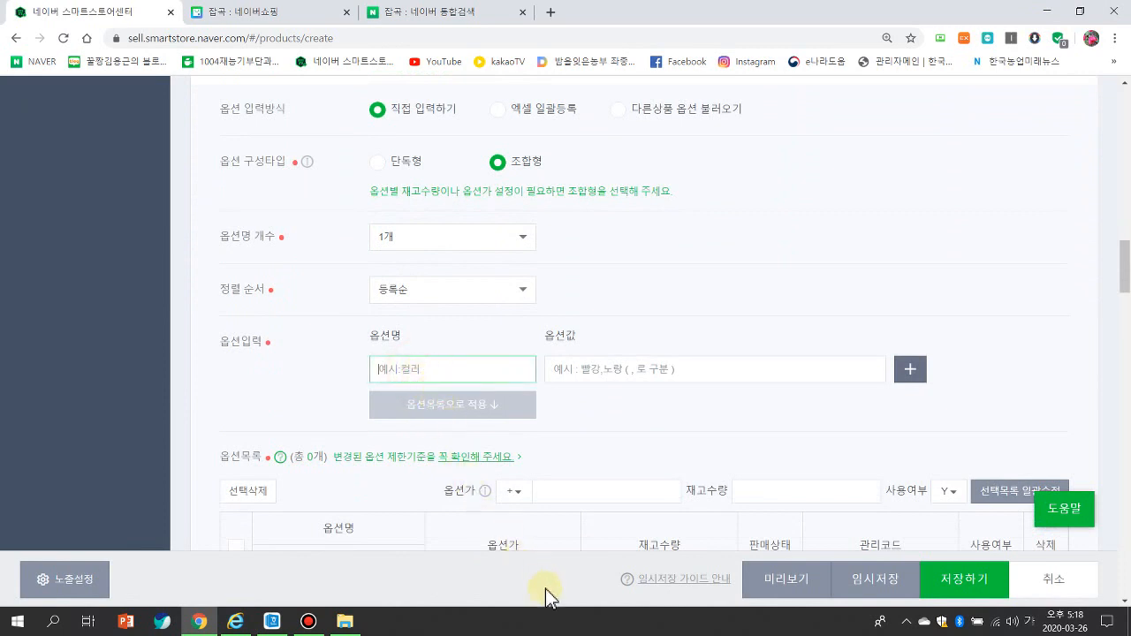
pyautogui.write('유')
pyautogui.write('기농잡')
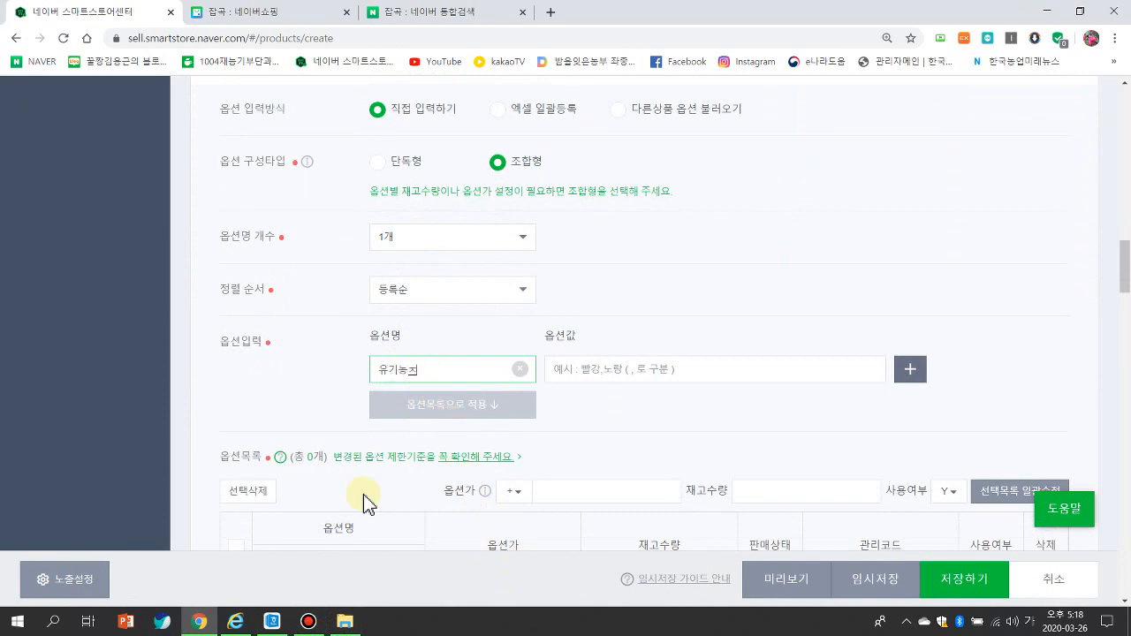
pyautogui.write('곡')
# - Check the option name in the listing document and change the 옵션명 to 유기농 8곡잡곡
pyautogui.click(272, 621)
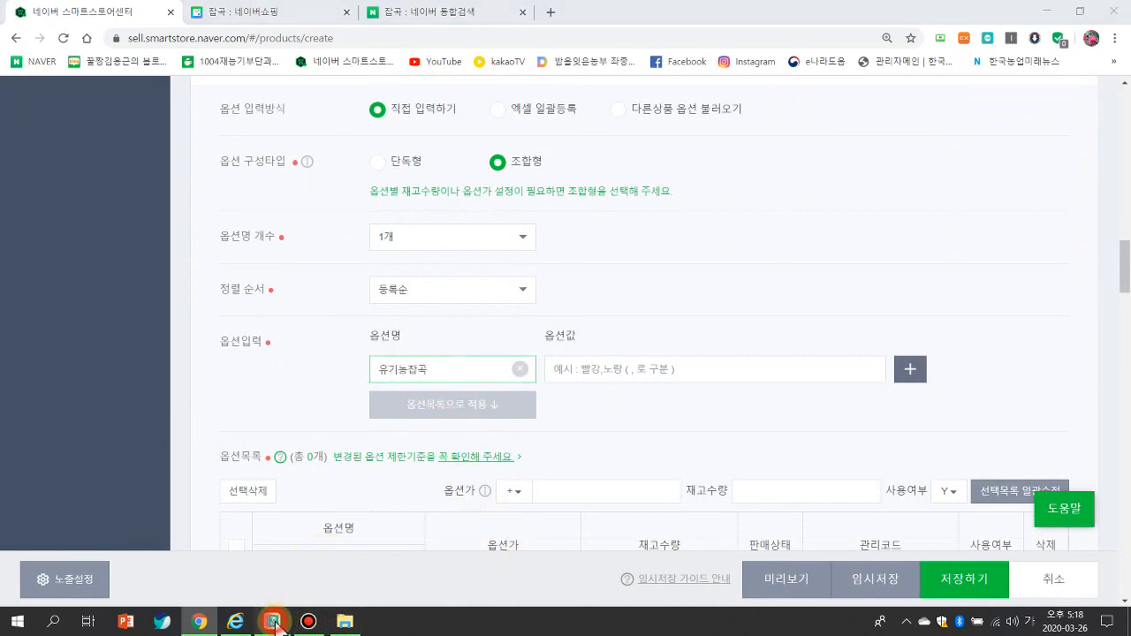
pyautogui.click(273, 621)
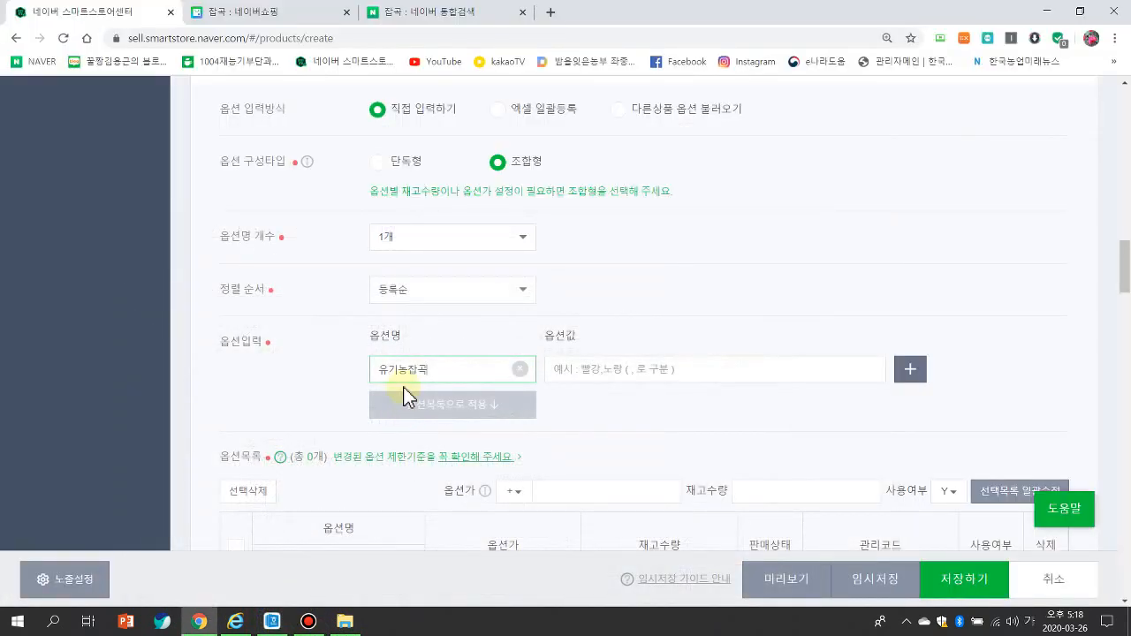
pyautogui.click(407, 371)
pyautogui.write('8')
pyautogui.write('ㄱ')
# - Enter 3kg,4kg as the 옵션값 and apply the values to the 옵션목록
pyautogui.click(592, 369)
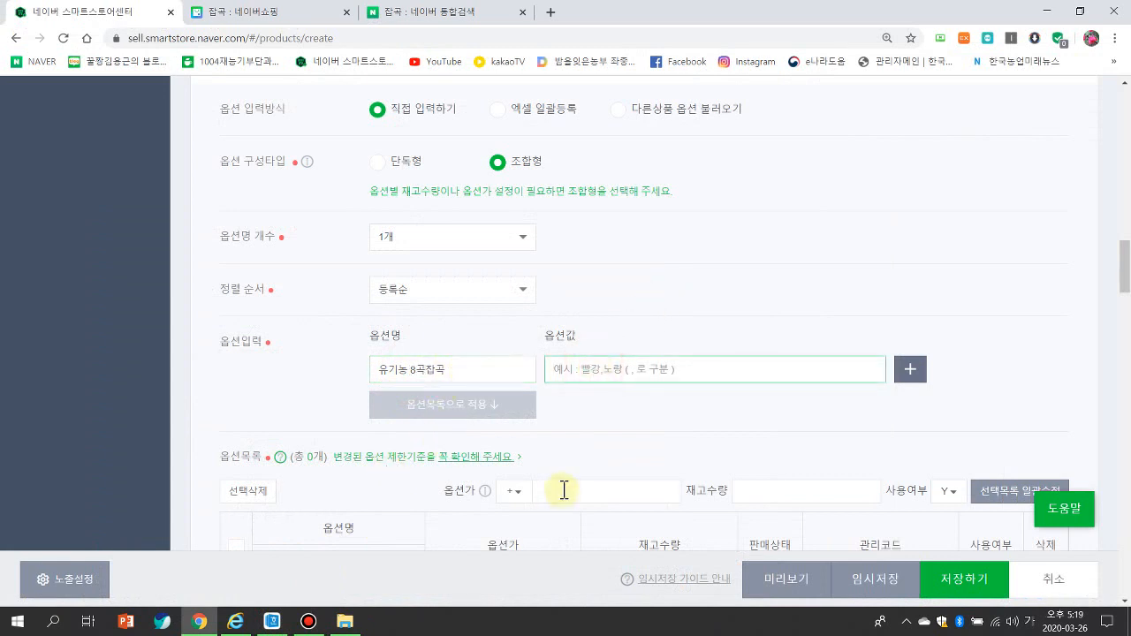
pyautogui.write('3kg,4kg')
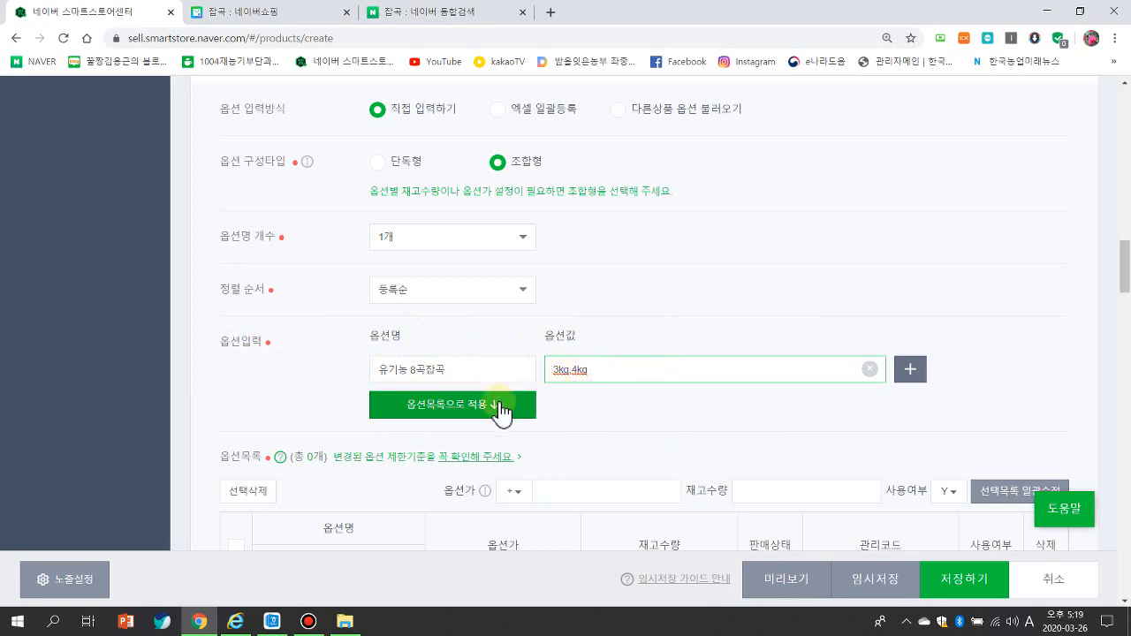
pyautogui.click(462, 406)
pyautogui.scroll(-3, 636, 393)
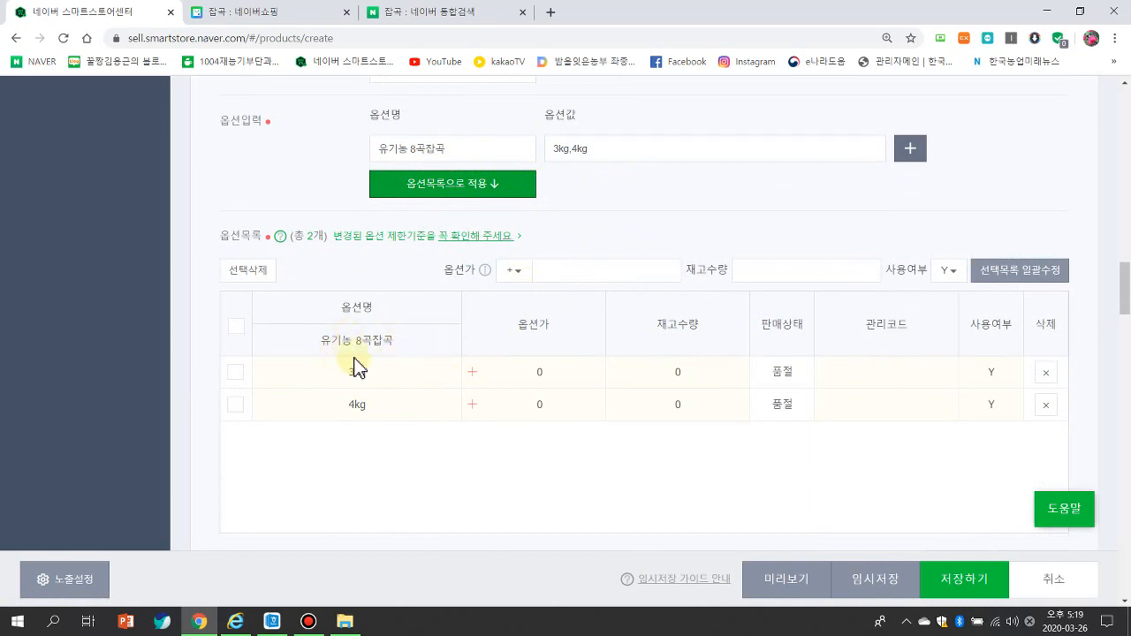
# - Set the 3kg option's 옵션가 to 0 and 재고수량 to 1000 in the option list
pyautogui.click(235, 372)
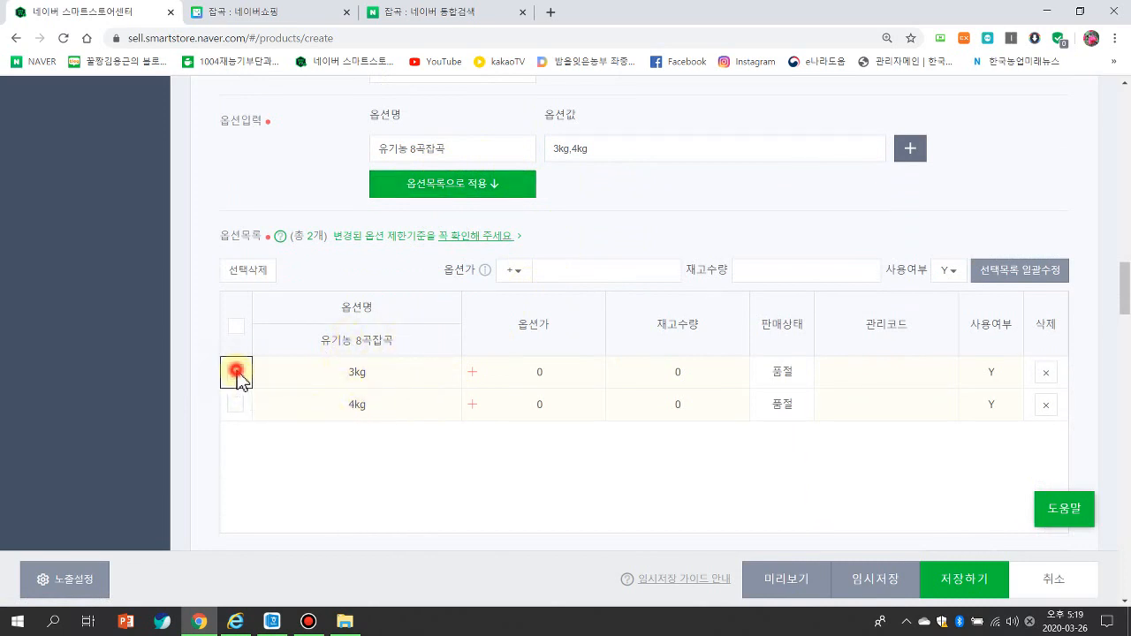
pyautogui.click(610, 271)
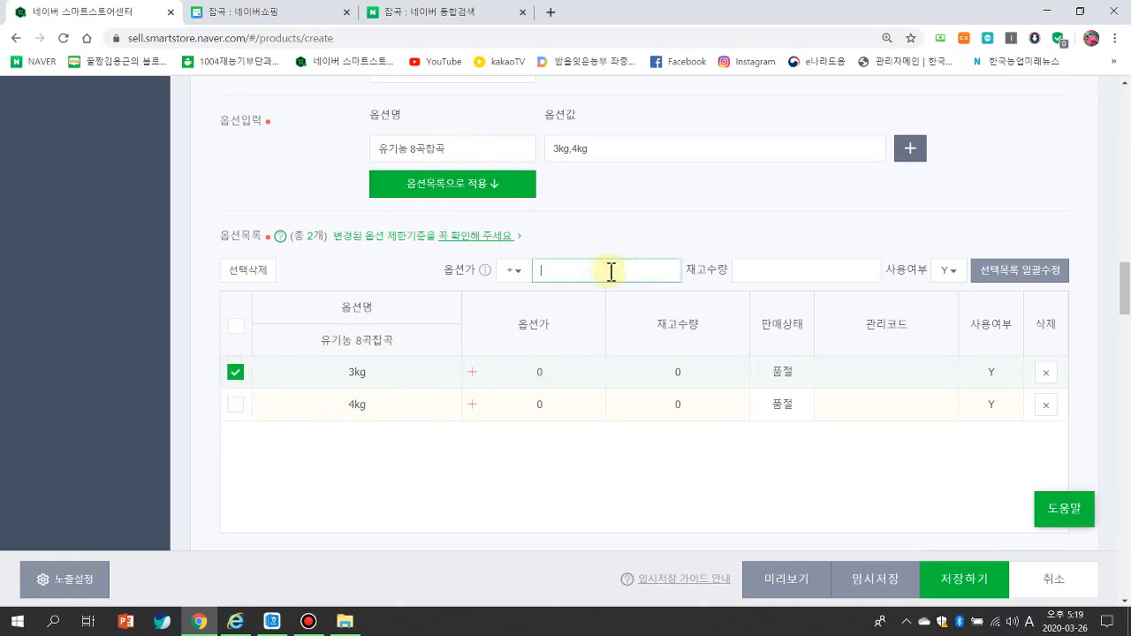
pyautogui.scroll(5, 975, 273)
pyautogui.scroll(2, 707, 310)
pyautogui.scroll(-7, 752, 335)
pyautogui.click(771, 271)
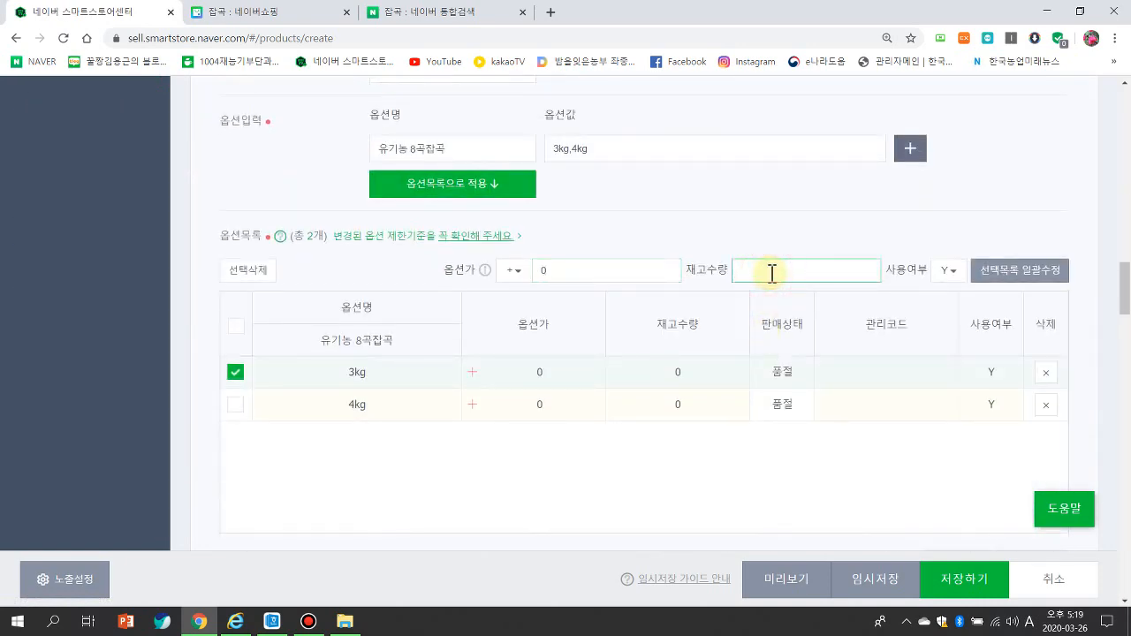
pyautogui.write('1000')
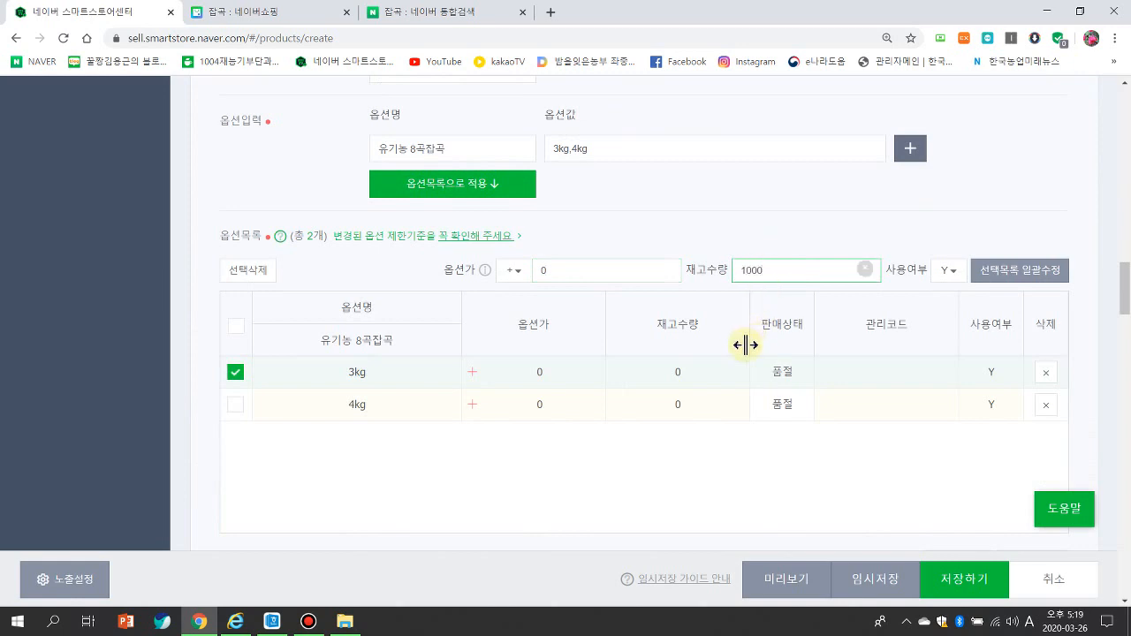
pyautogui.click(980, 274)
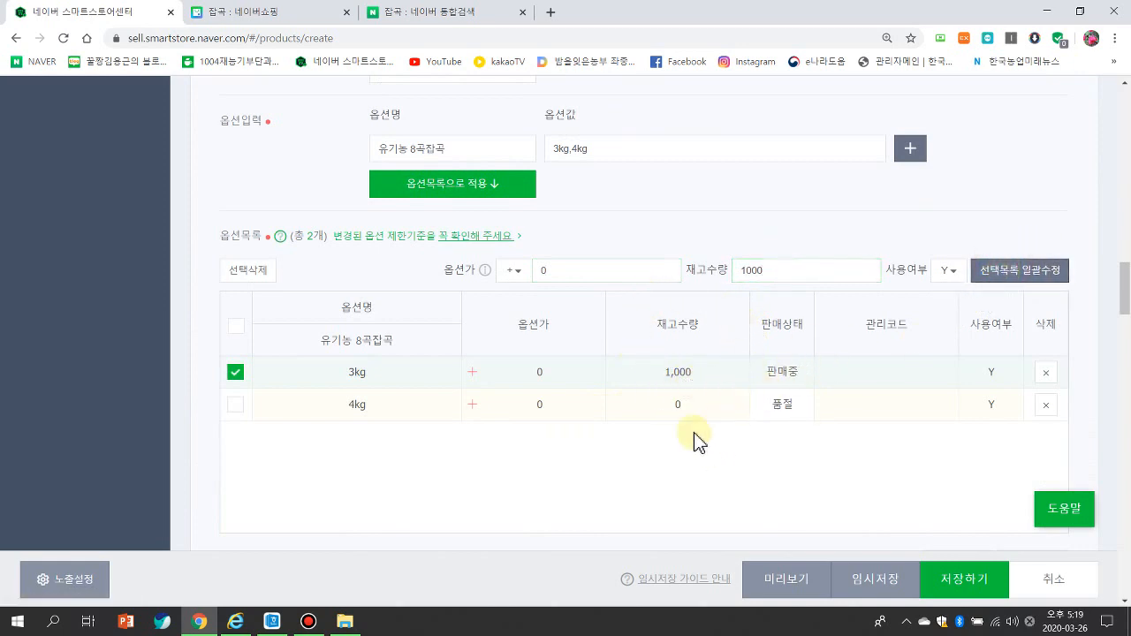
# - Check the 4kg price in the listing document, then set the 4kg option's 옵션가 to +9000 and 재고수량 to 1000
pyautogui.click(235, 404)
pyautogui.click(235, 372)
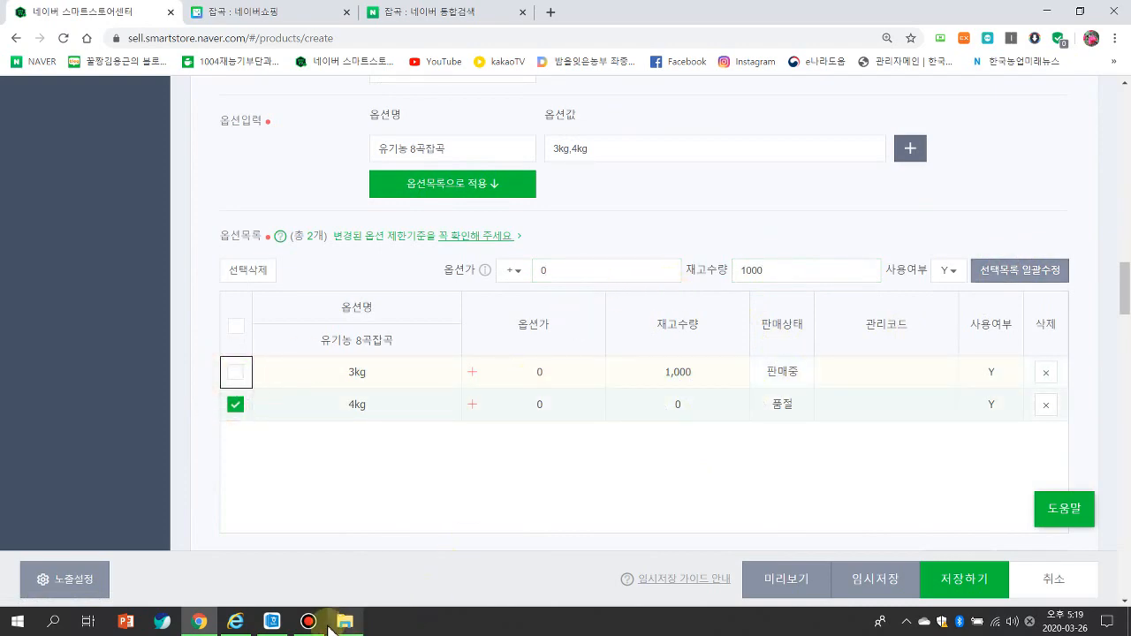
pyautogui.click(272, 621)
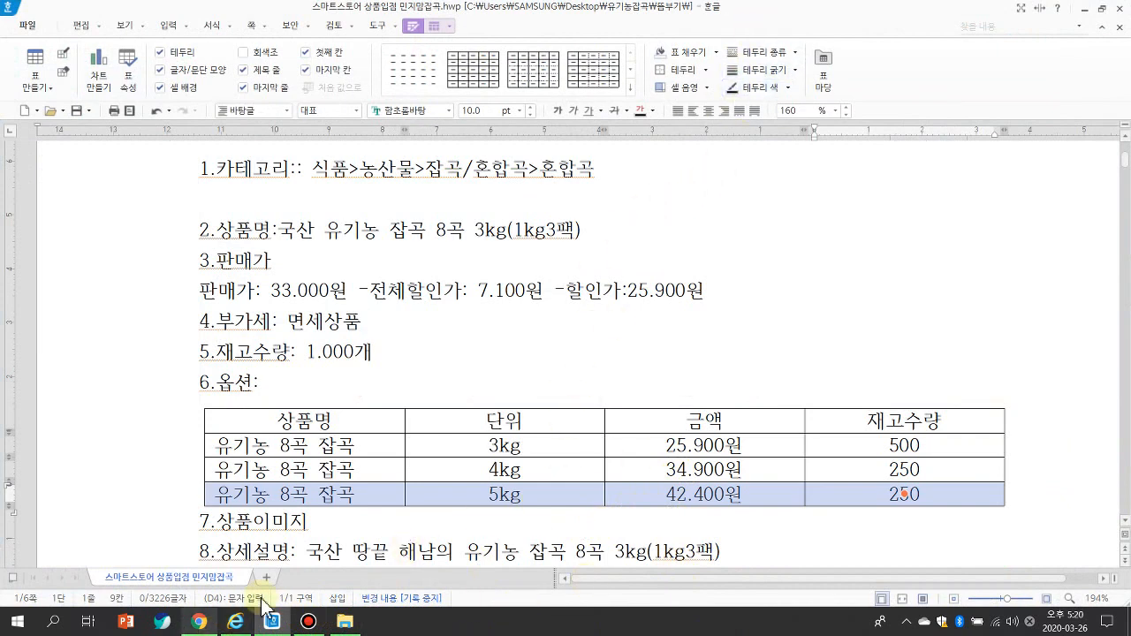
pyautogui.click(199, 621)
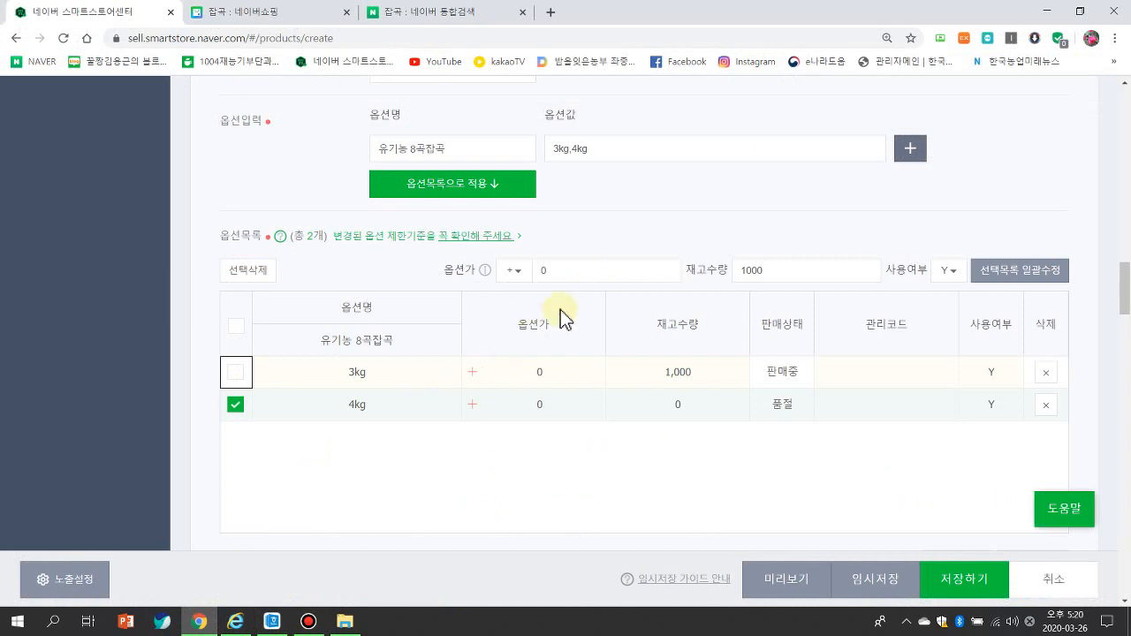
pyautogui.click(515, 270)
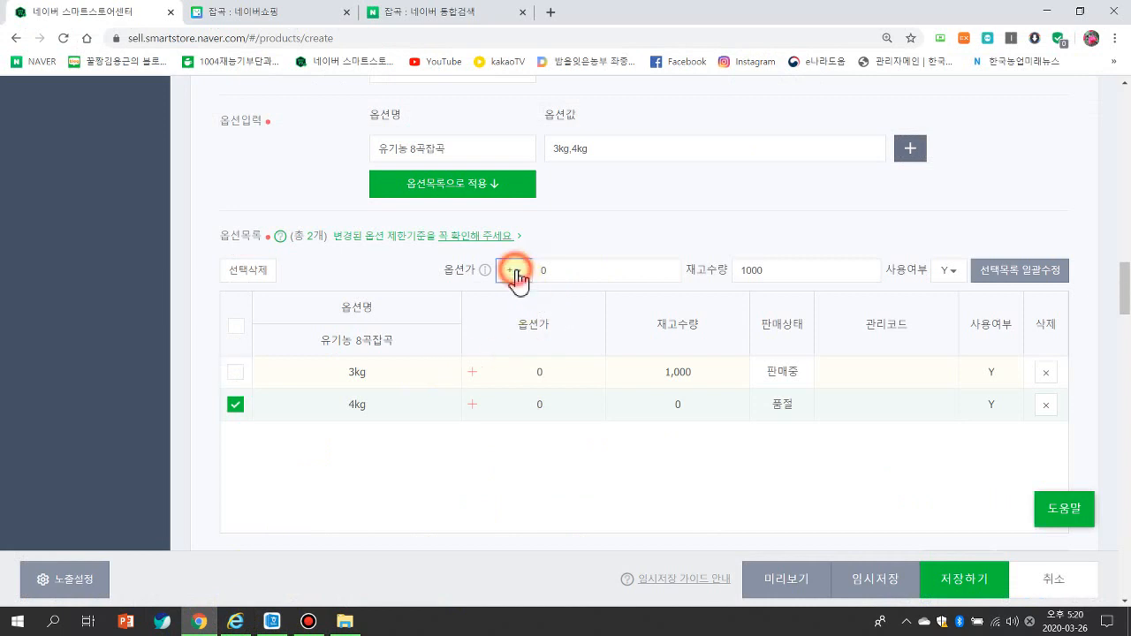
pyautogui.click(507, 300)
pyautogui.click(543, 272)
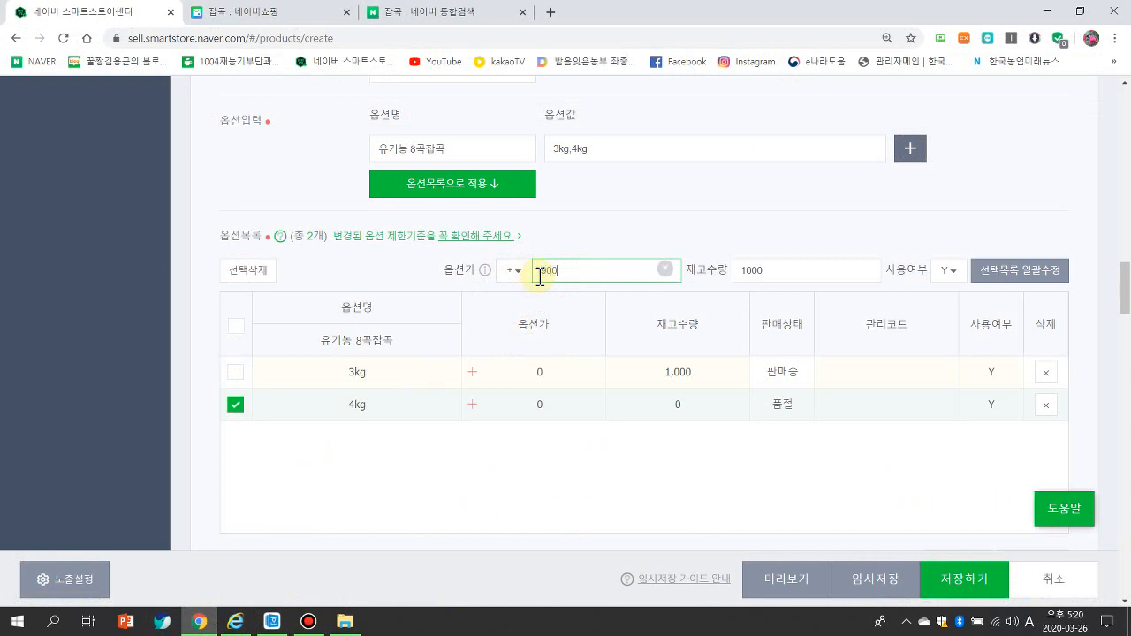
pyautogui.click(992, 270)
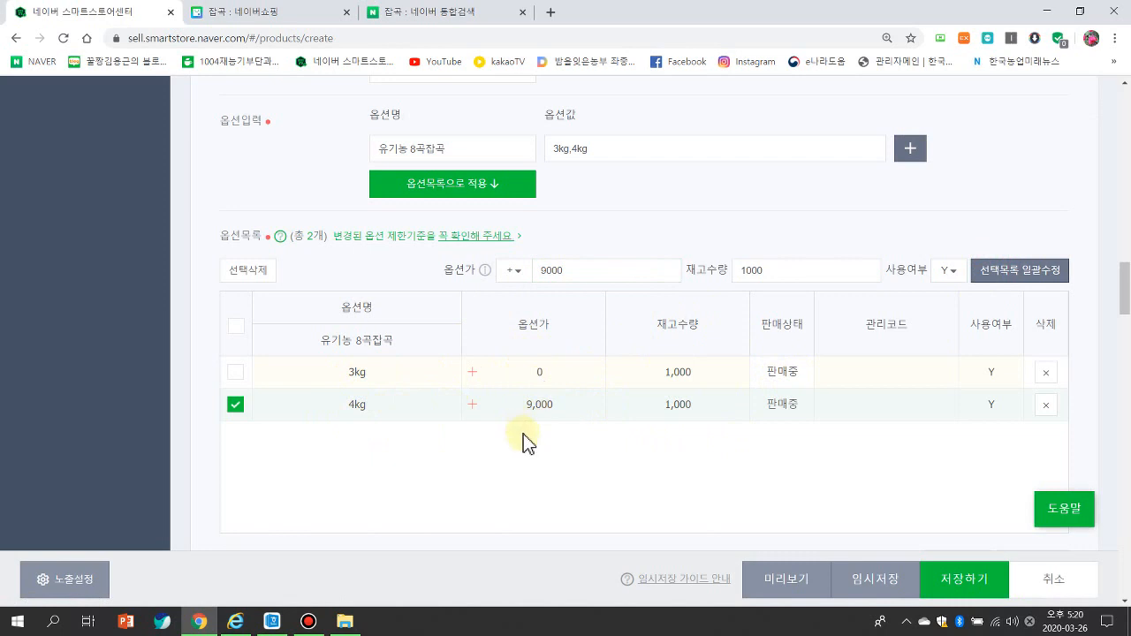
# - Preview the product page, choose the 4kg option in it and return to the registration form
pyautogui.click(779, 582)
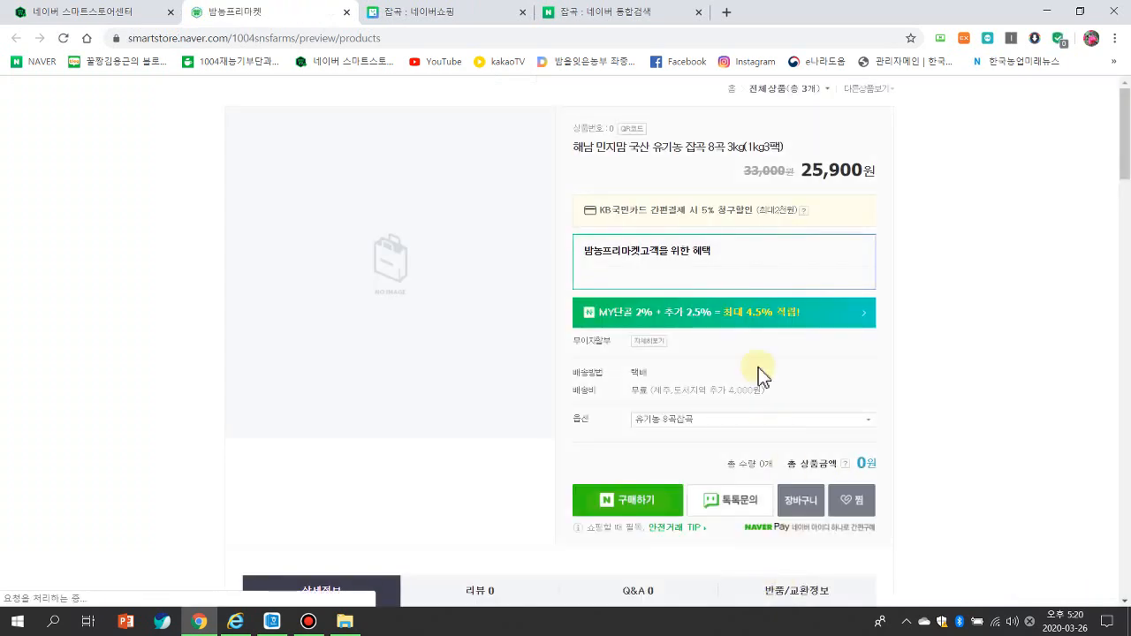
pyautogui.click(666, 418)
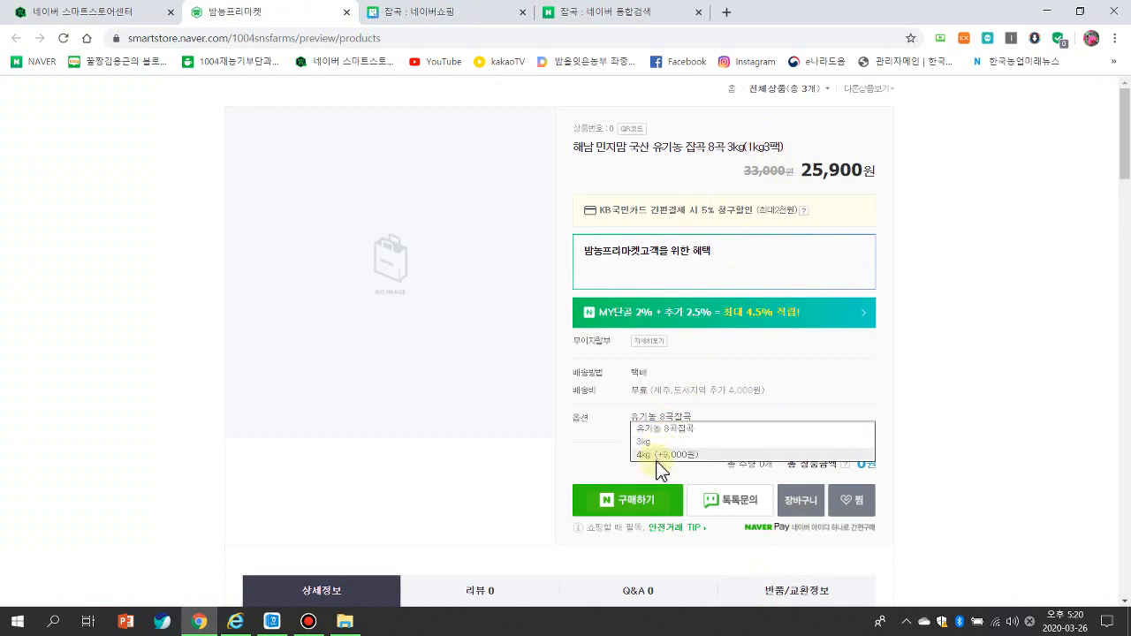
pyautogui.click(662, 454)
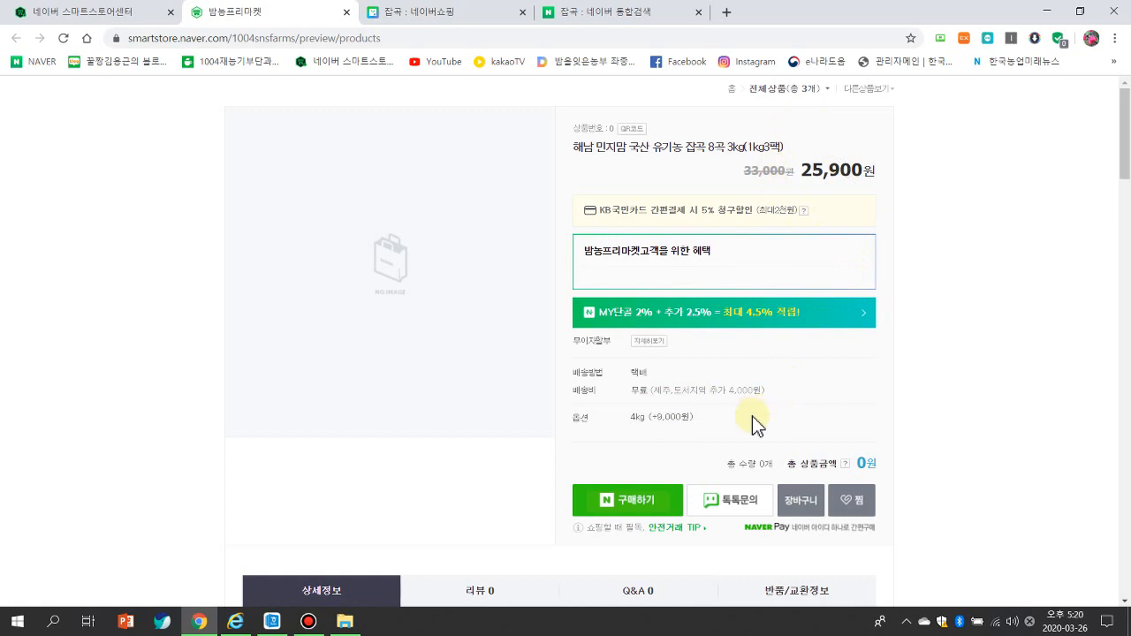
pyautogui.click(126, 18)
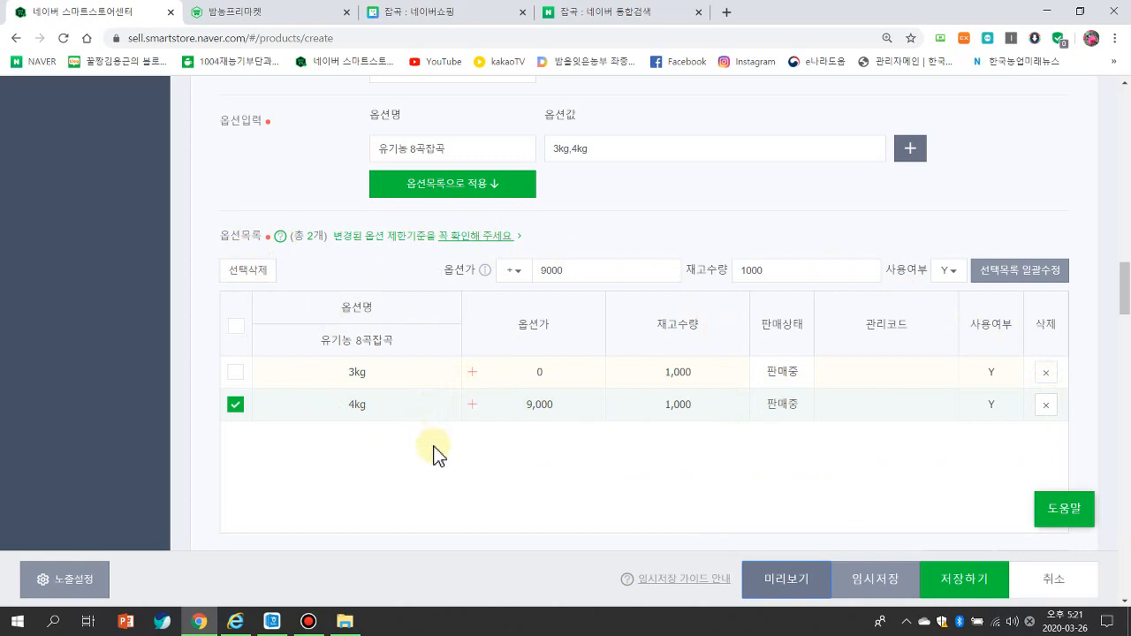
pyautogui.scroll(-3, 452, 461)
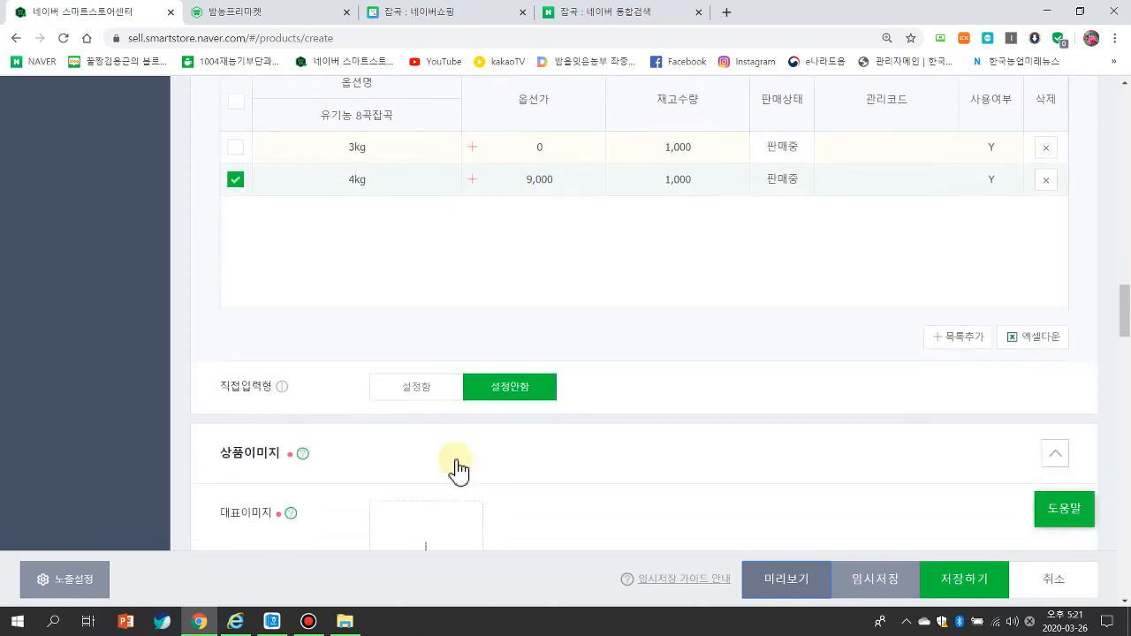